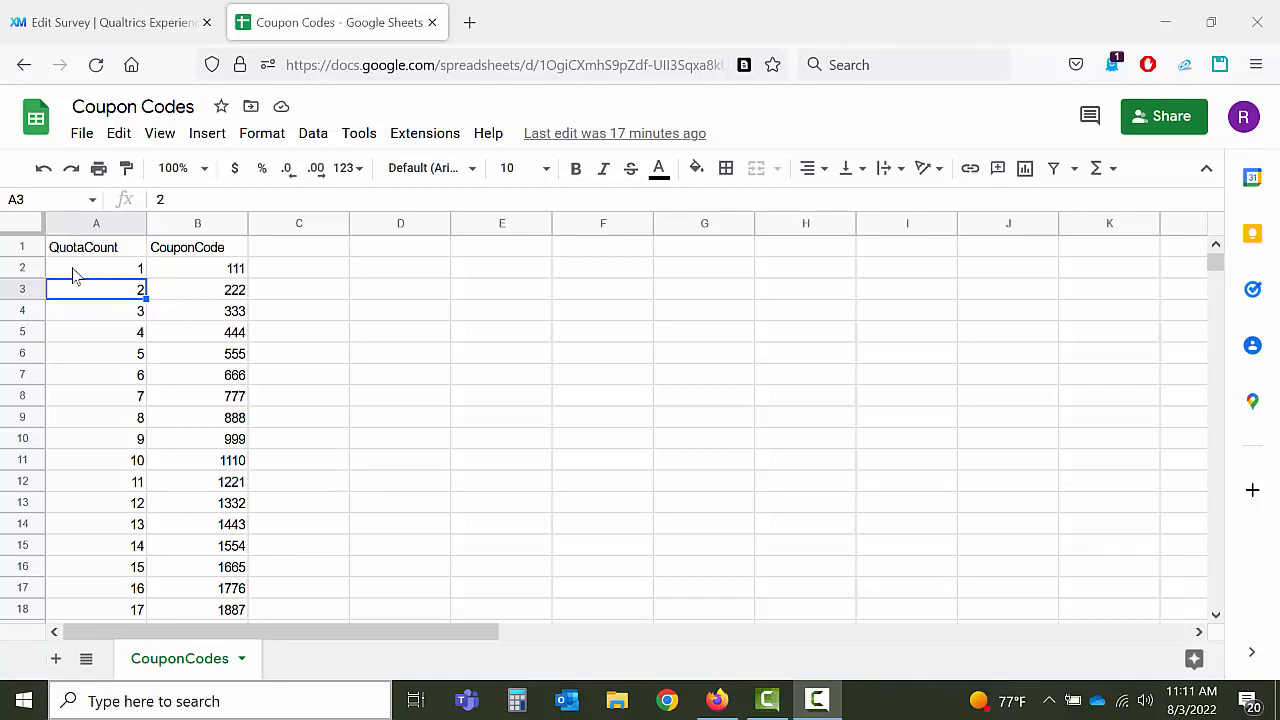
pyautogui.scroll(-4, 71, 276)
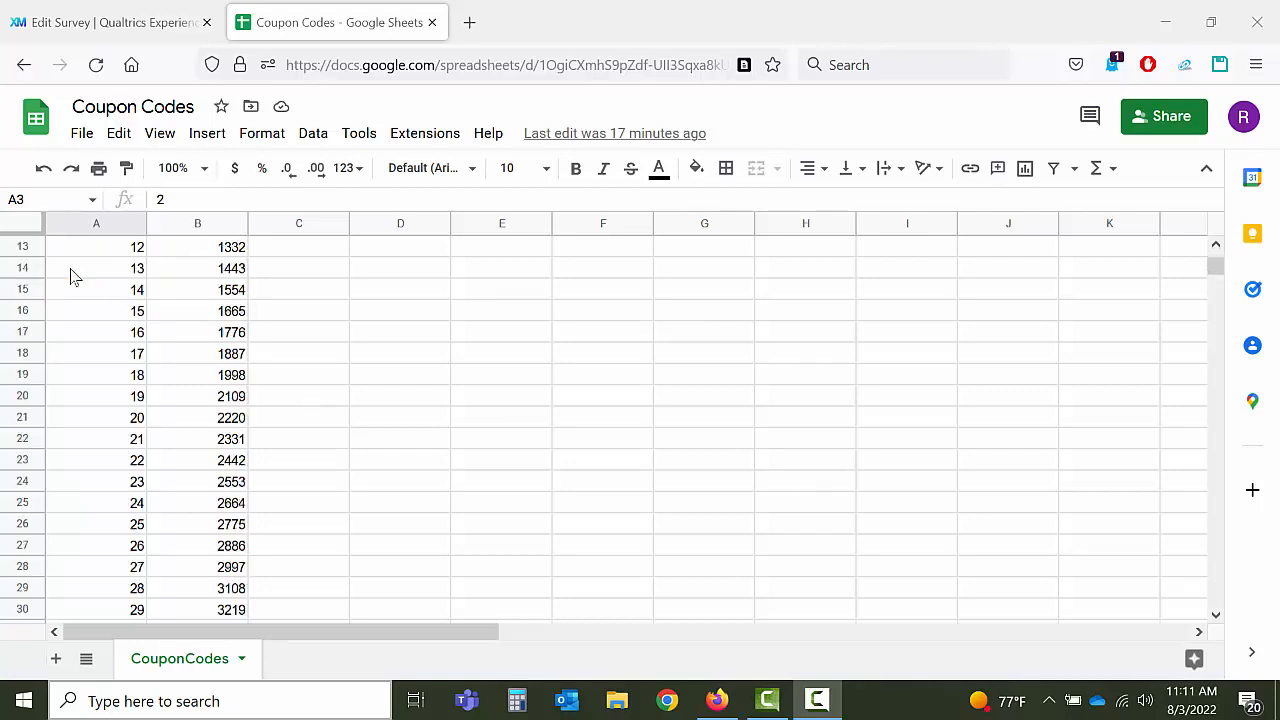
pyautogui.scroll(-10, 71, 276)
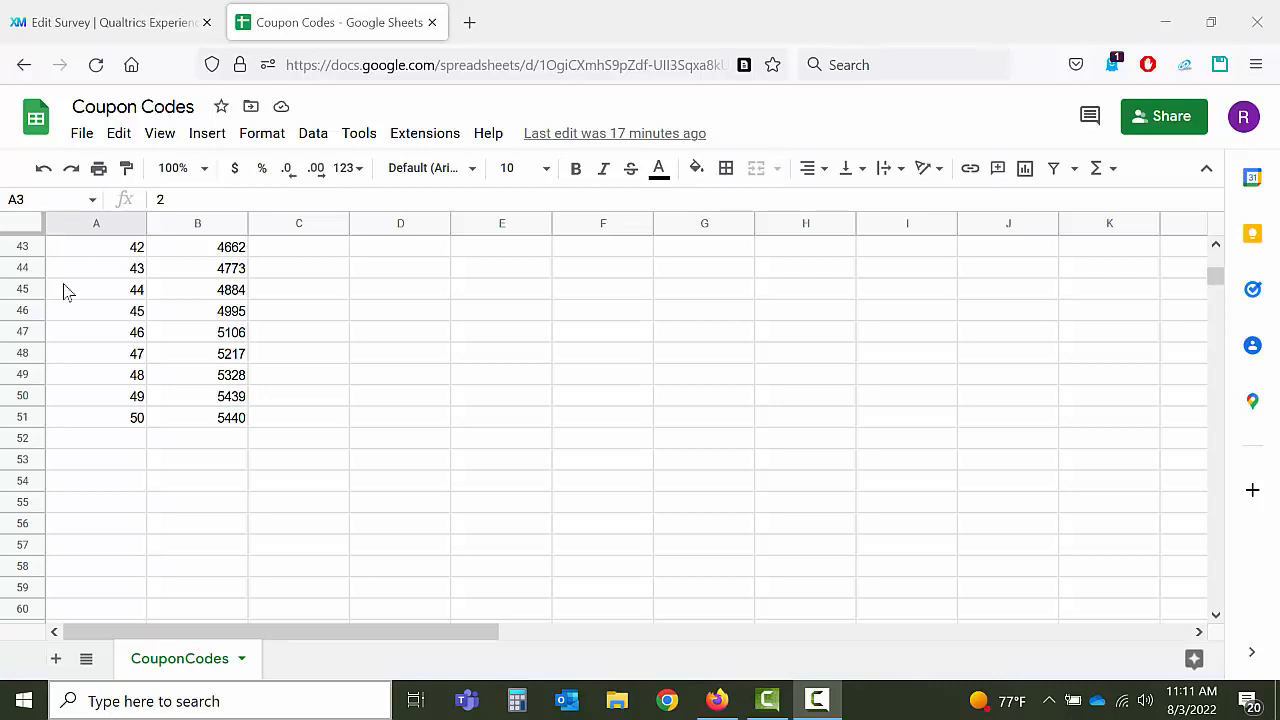
pyautogui.scroll(12, 64, 290)
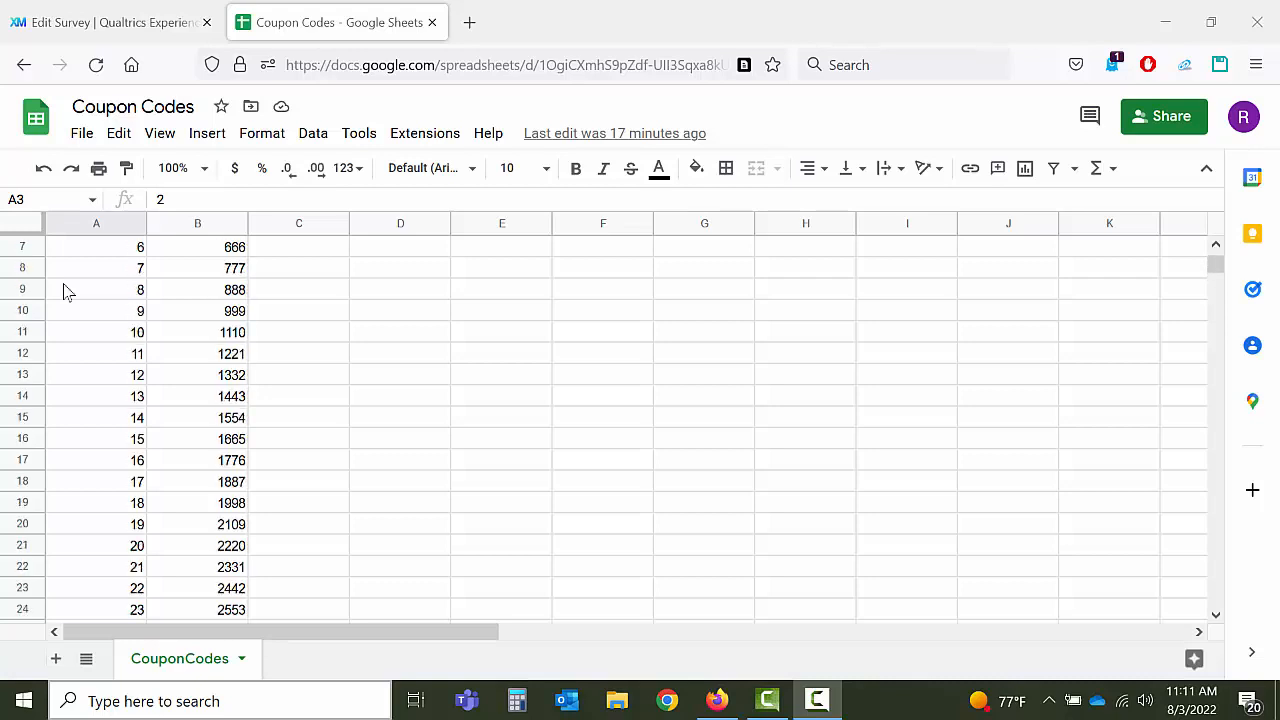
pyautogui.scroll(2, 64, 290)
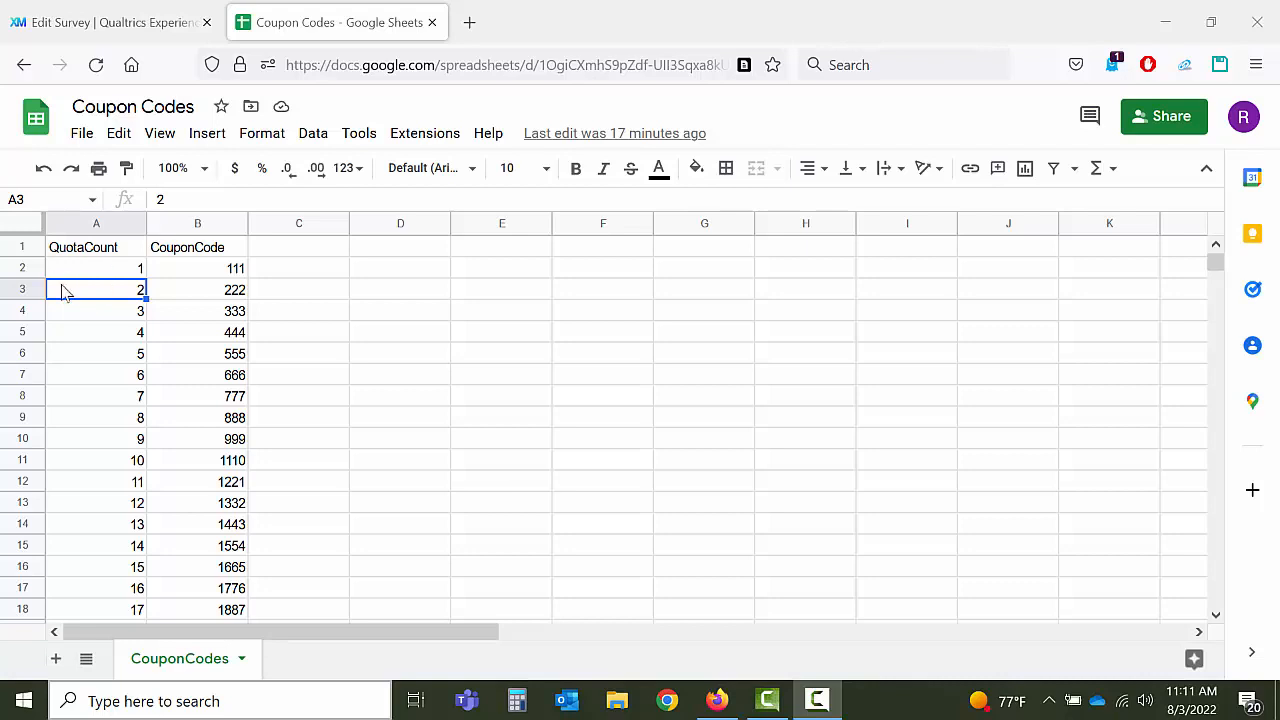
pyautogui.click(195, 270)
pyautogui.scroll(-6, 195, 272)
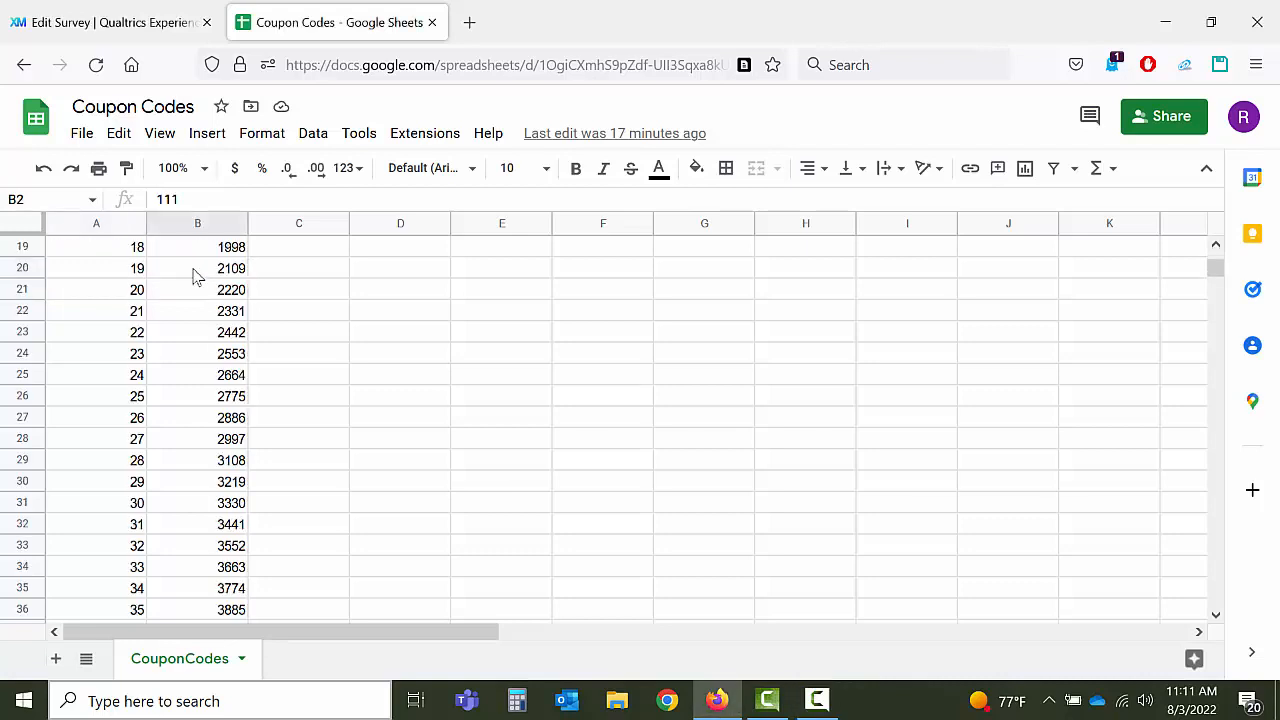
pyautogui.scroll(6, 195, 277)
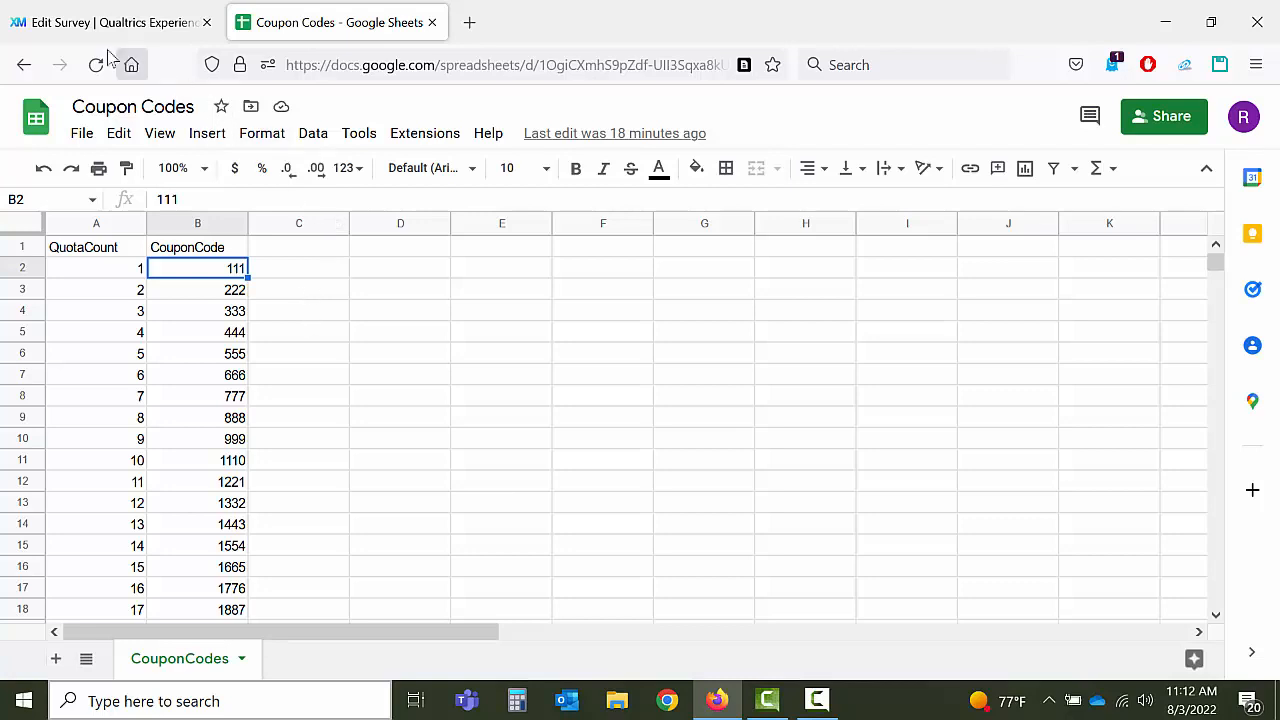
# Step: Go back to the Coupon Codes survey editor and open Quotas from the survey options
pyautogui.click(80, 30)
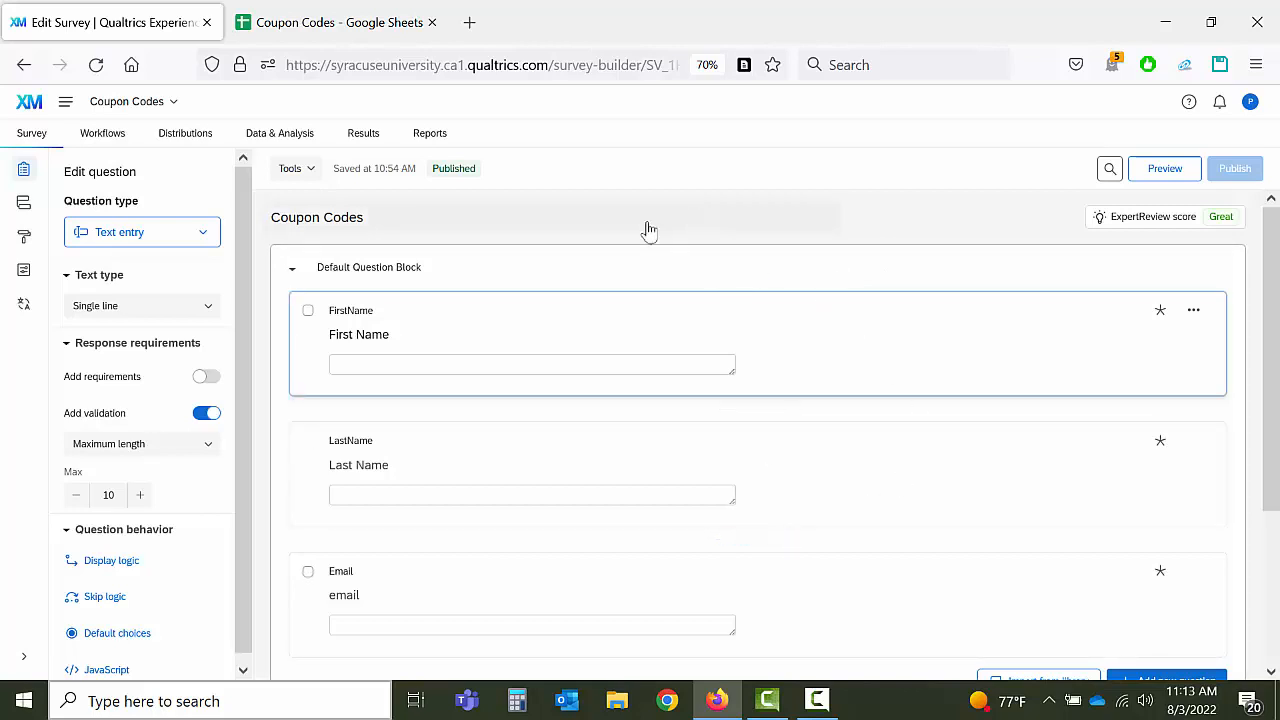
pyautogui.click(23, 271)
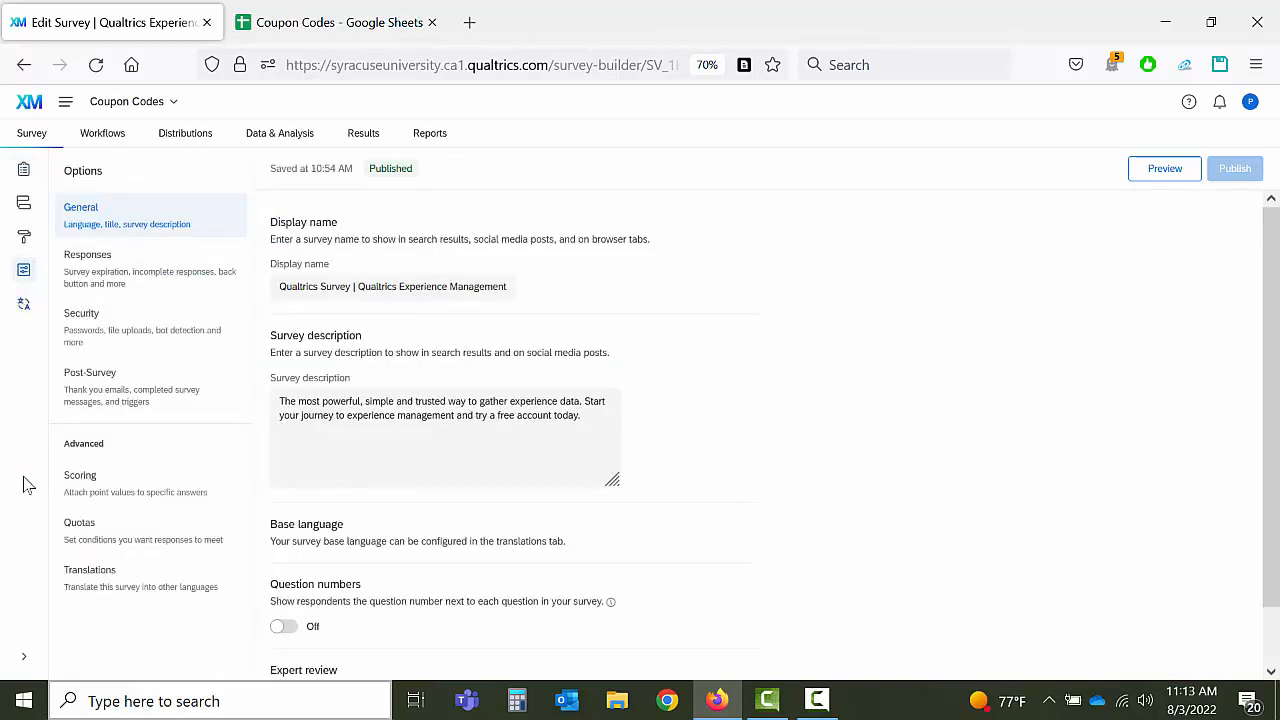
pyautogui.click(79, 538)
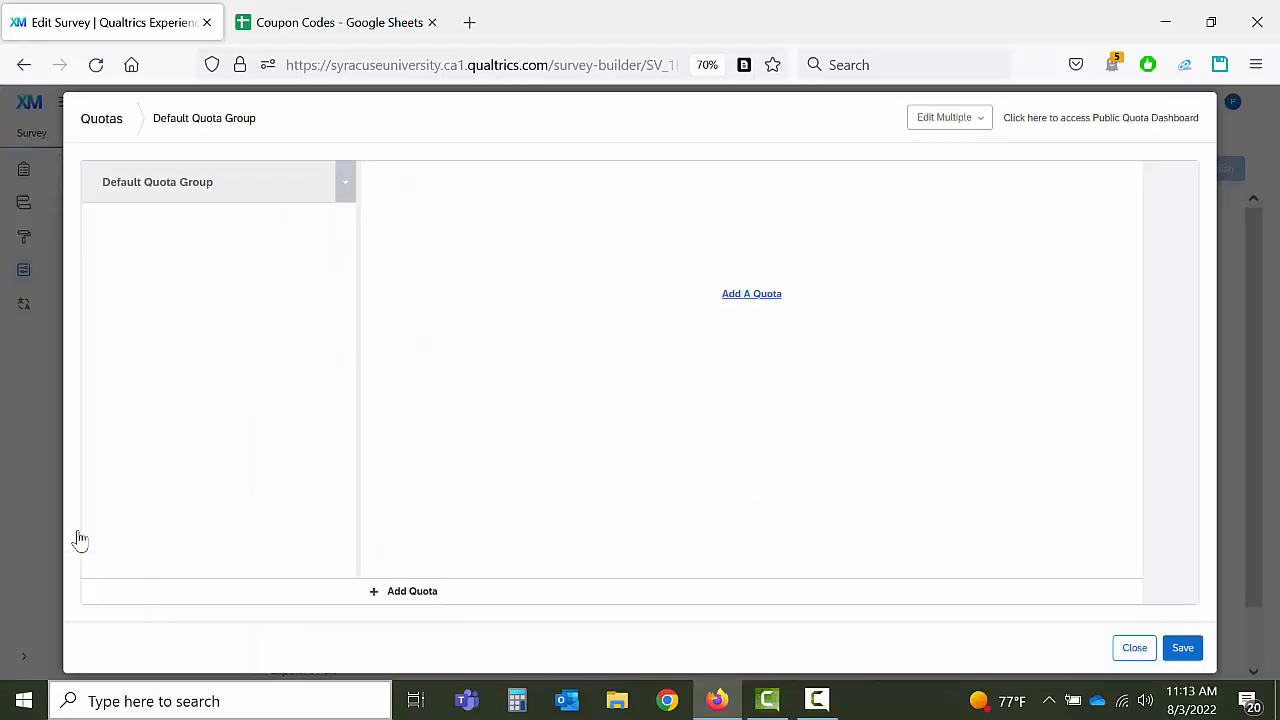
# Step: Add a new quota and change its target count from 100 to 50
pyautogui.click(745, 300)
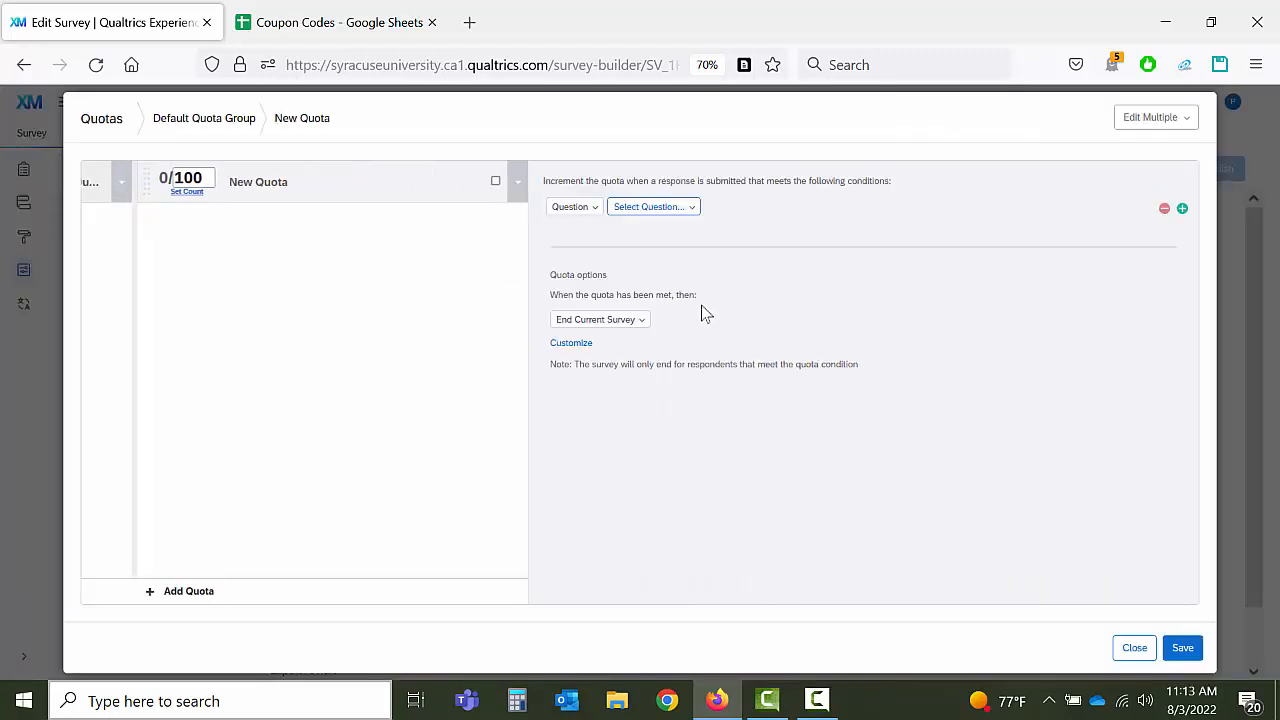
pyautogui.click(209, 178)
pyautogui.press('BackSpace')
pyautogui.press('BackSpace')
pyautogui.press('BackSpace')
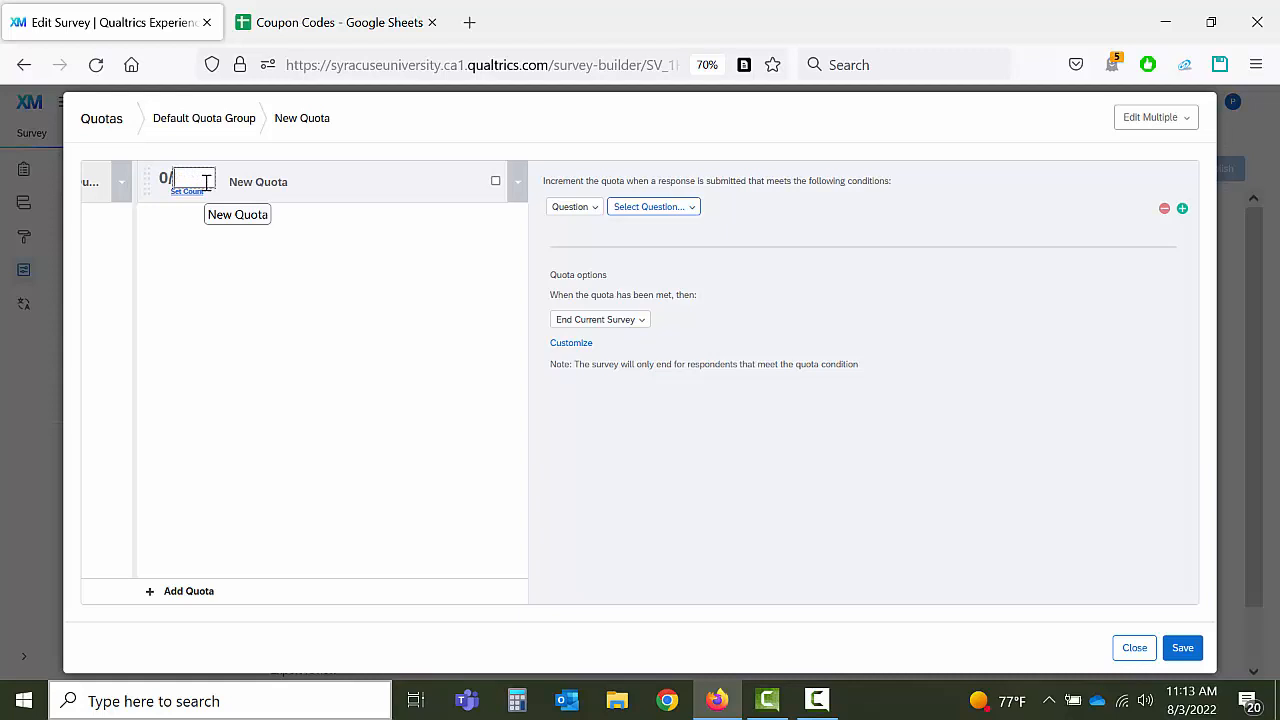
pyautogui.write('50')
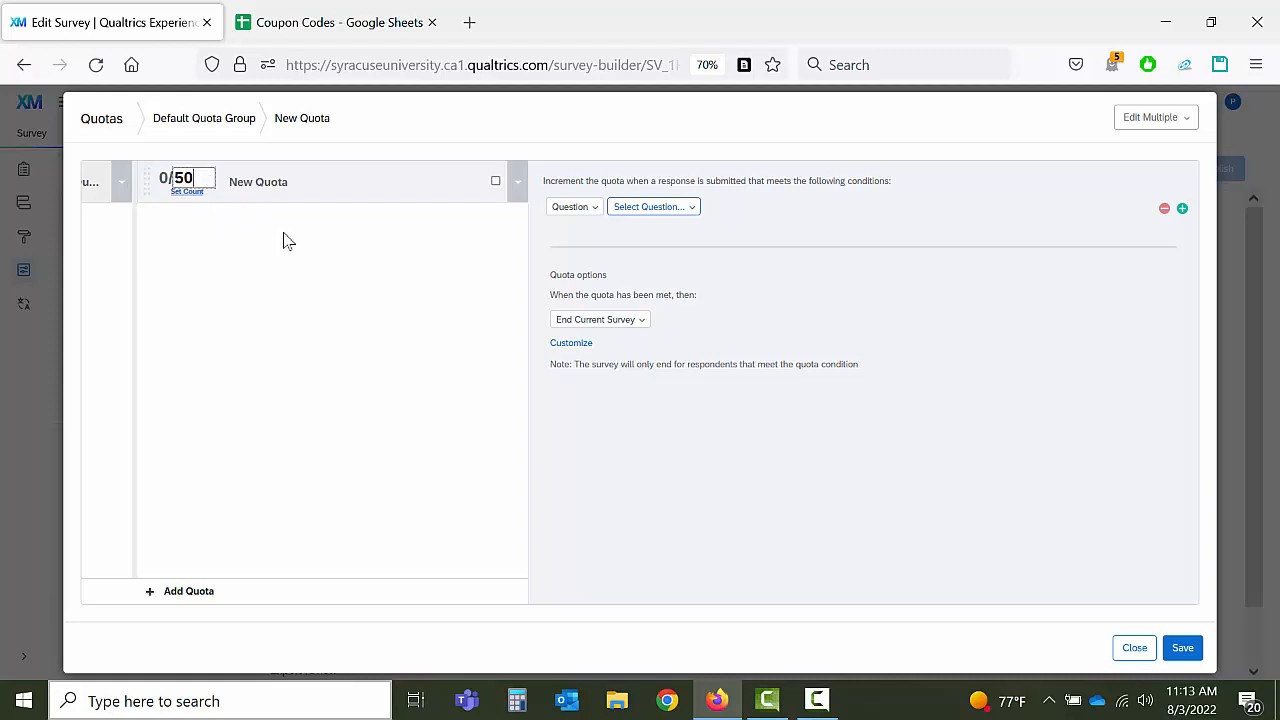
pyautogui.click(320, 271)
# Step: Set the quota condition to Question Email, email field, Is Not Empty
pyautogui.click(586, 210)
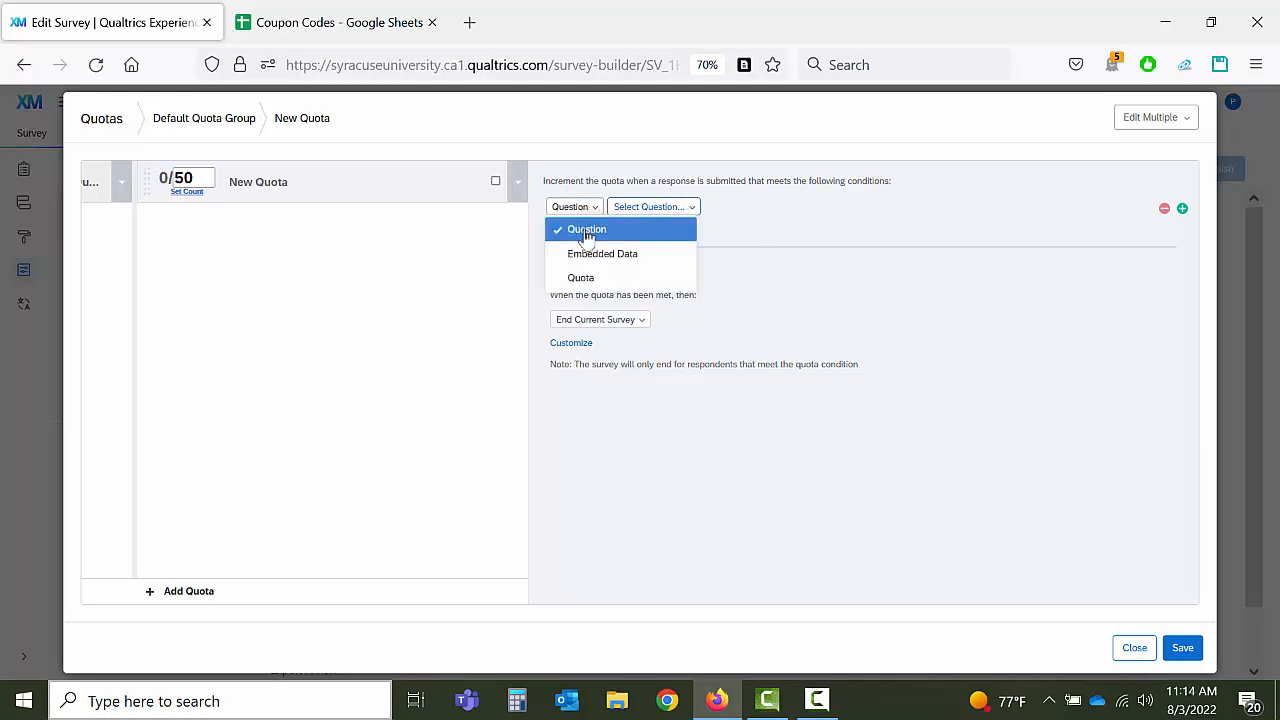
pyautogui.click(680, 208)
pyautogui.click(686, 211)
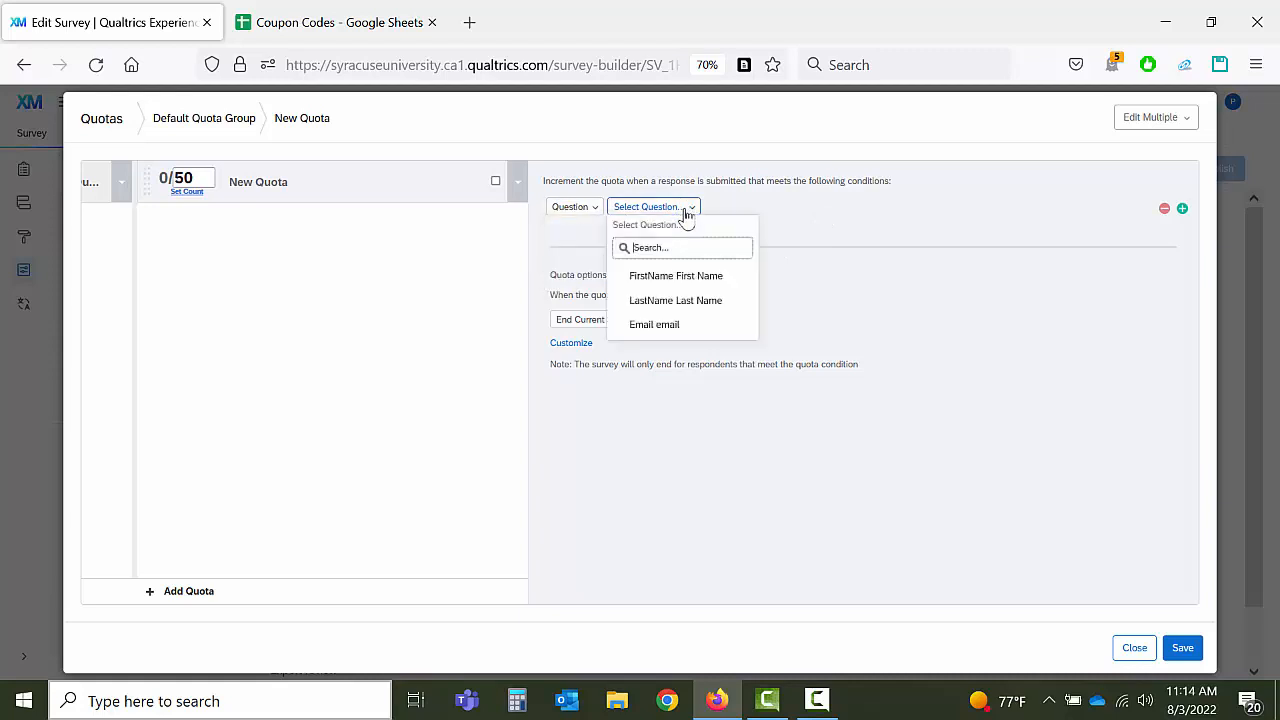
pyautogui.click(666, 327)
pyautogui.click(757, 210)
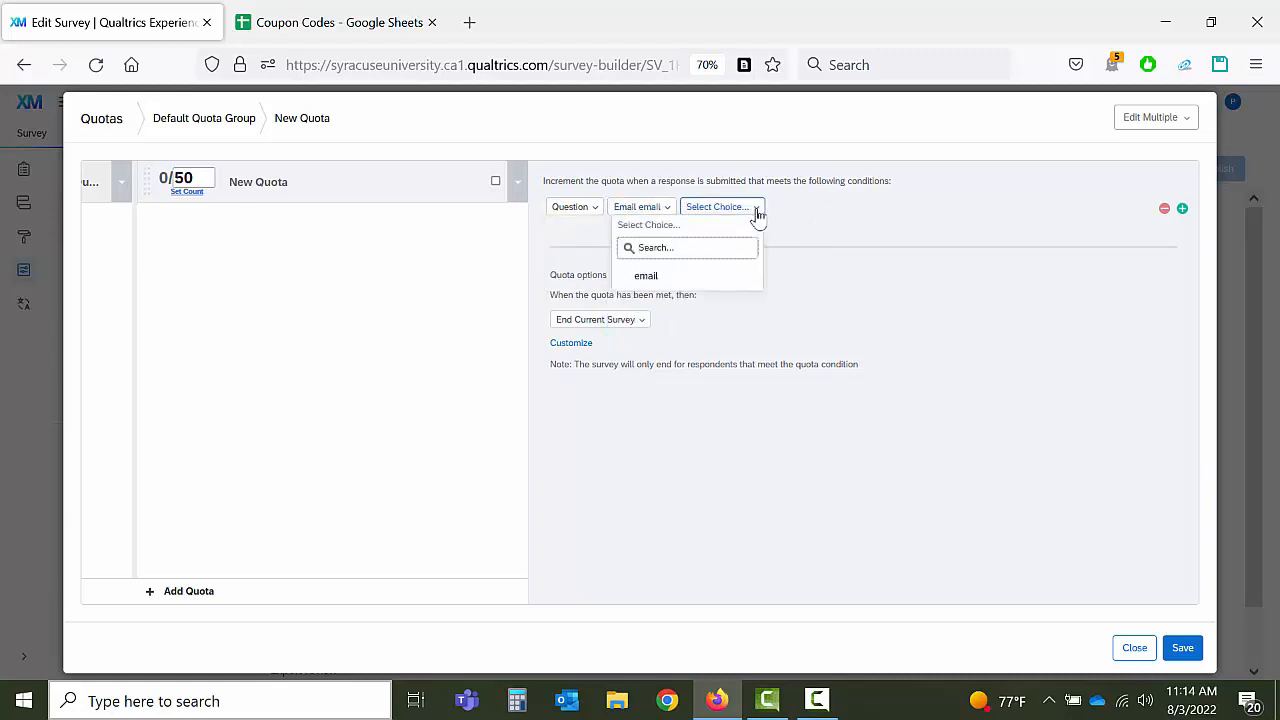
pyautogui.click(738, 276)
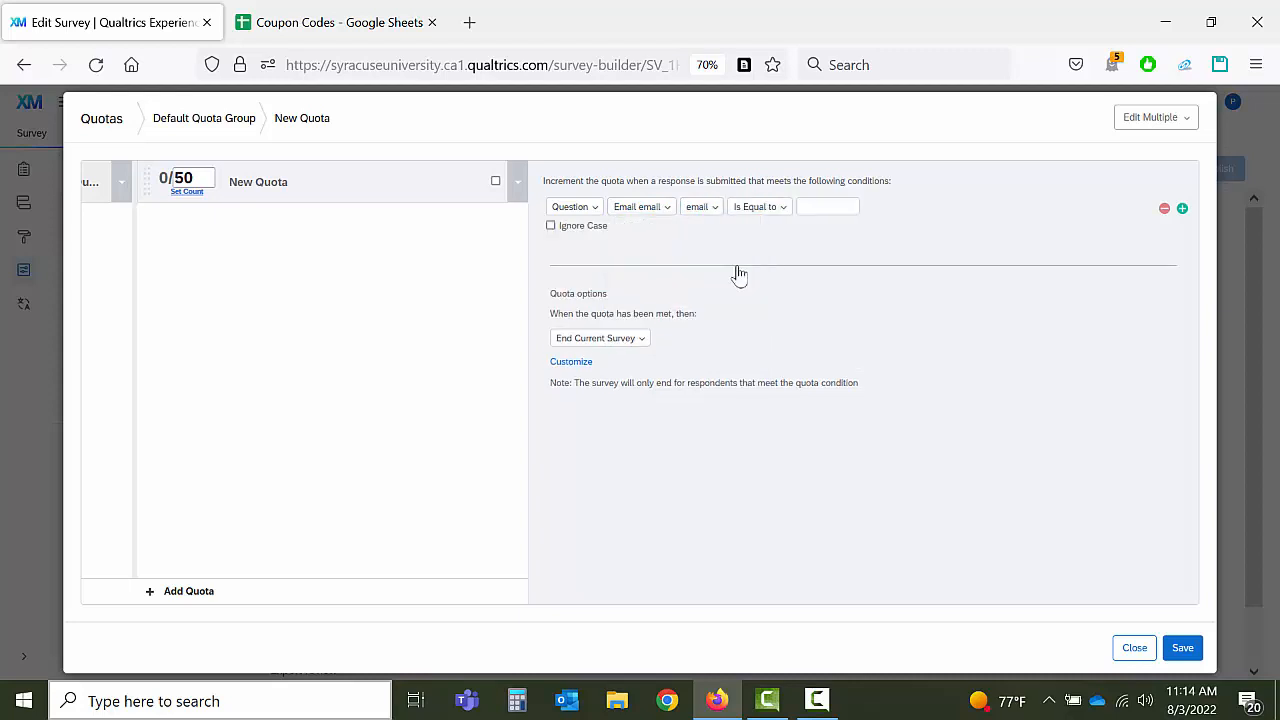
pyautogui.click(786, 212)
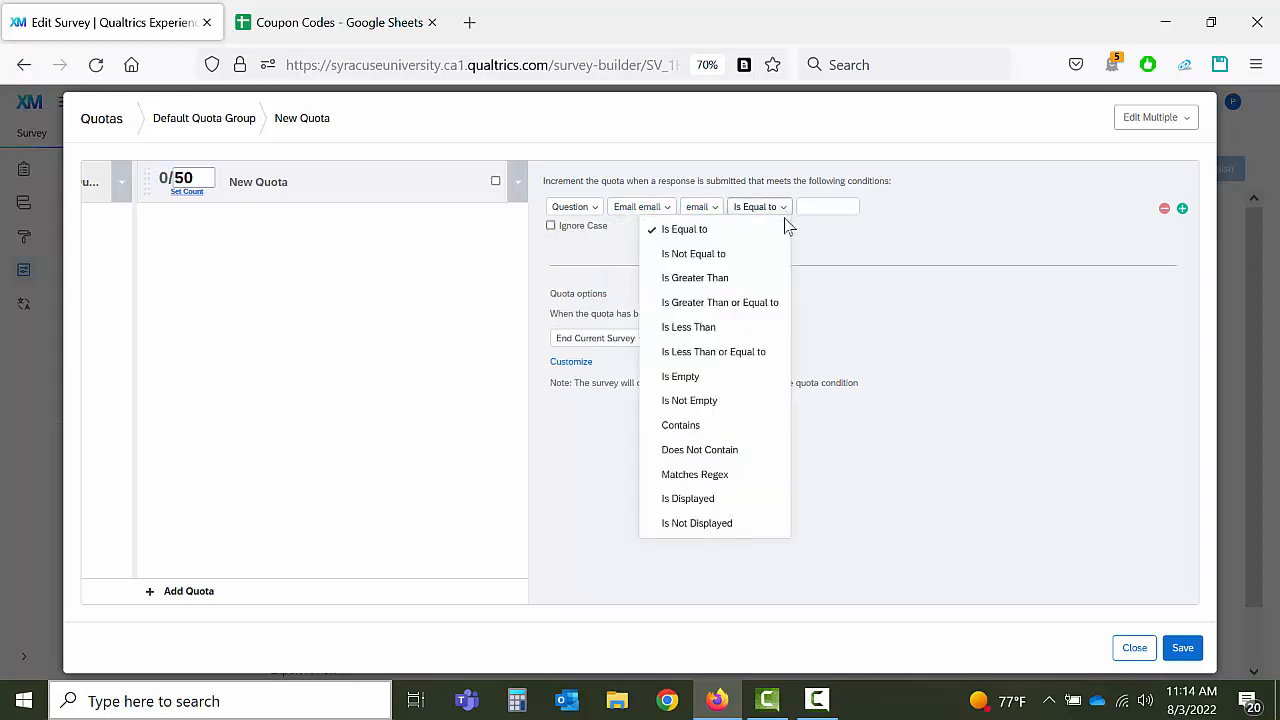
pyautogui.click(745, 402)
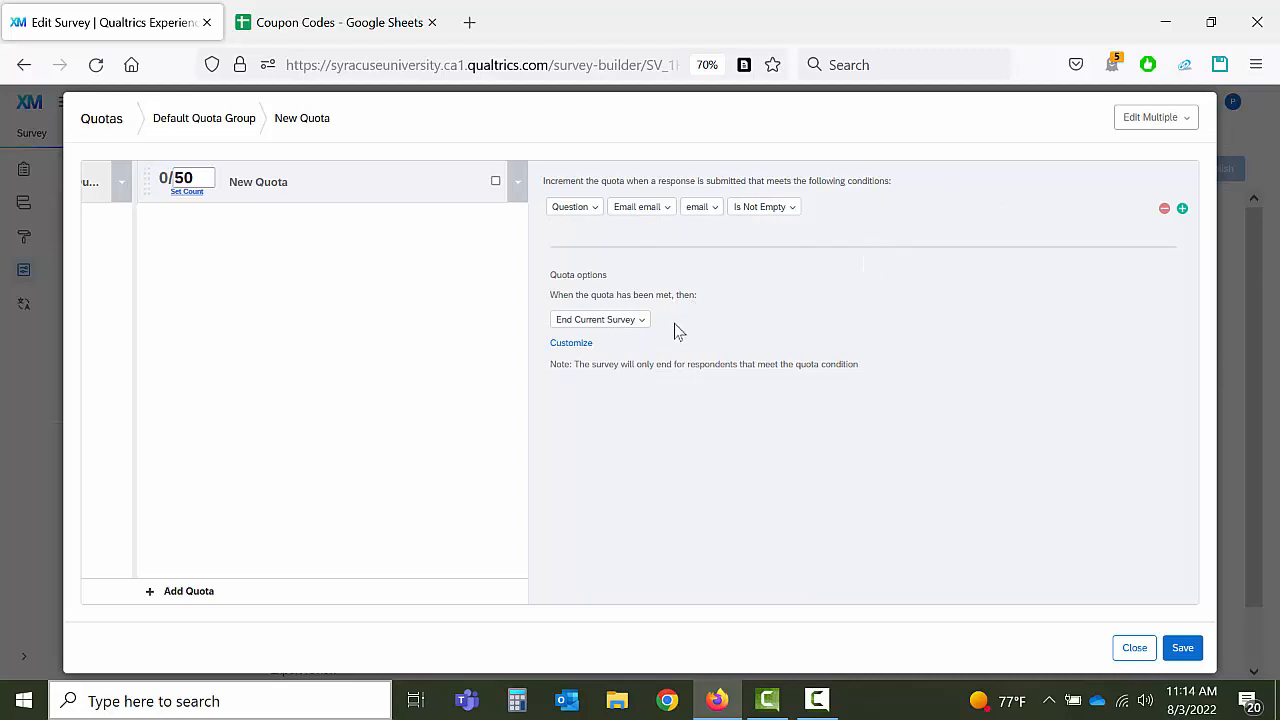
# Step: Make the met quota prevent all new survey sessions, and save the quota
pyautogui.click(634, 320)
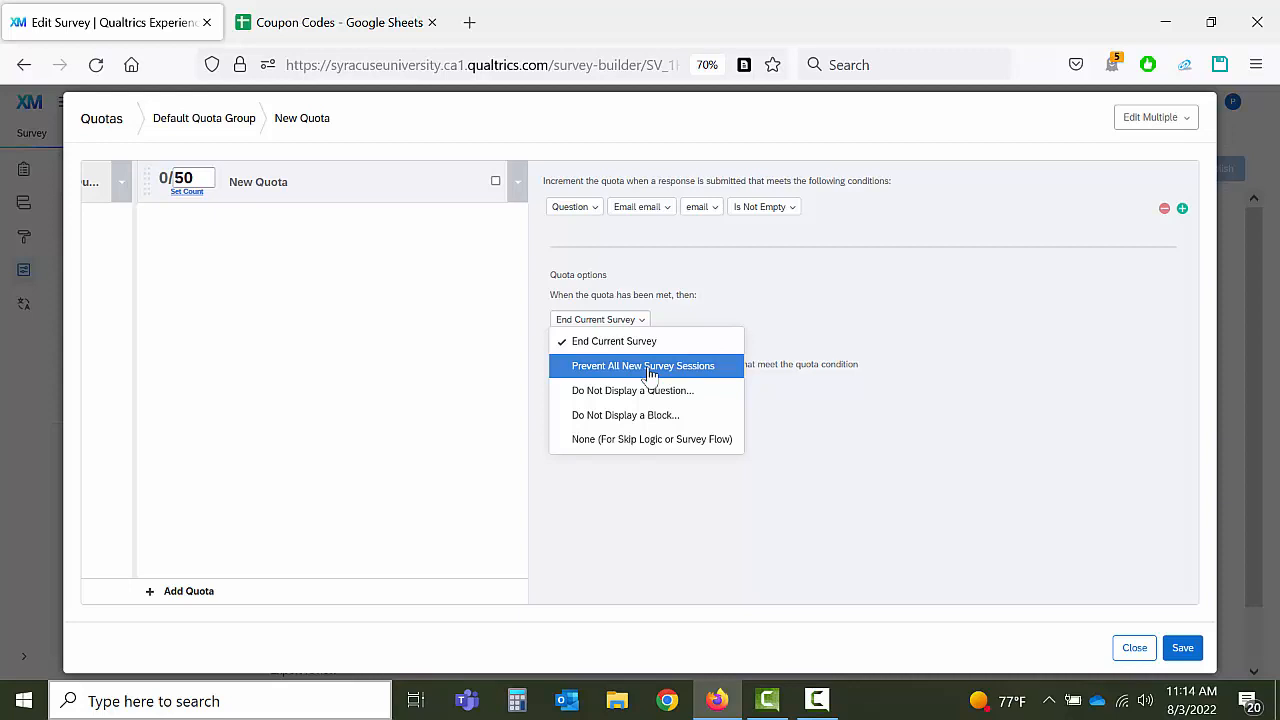
pyautogui.click(647, 367)
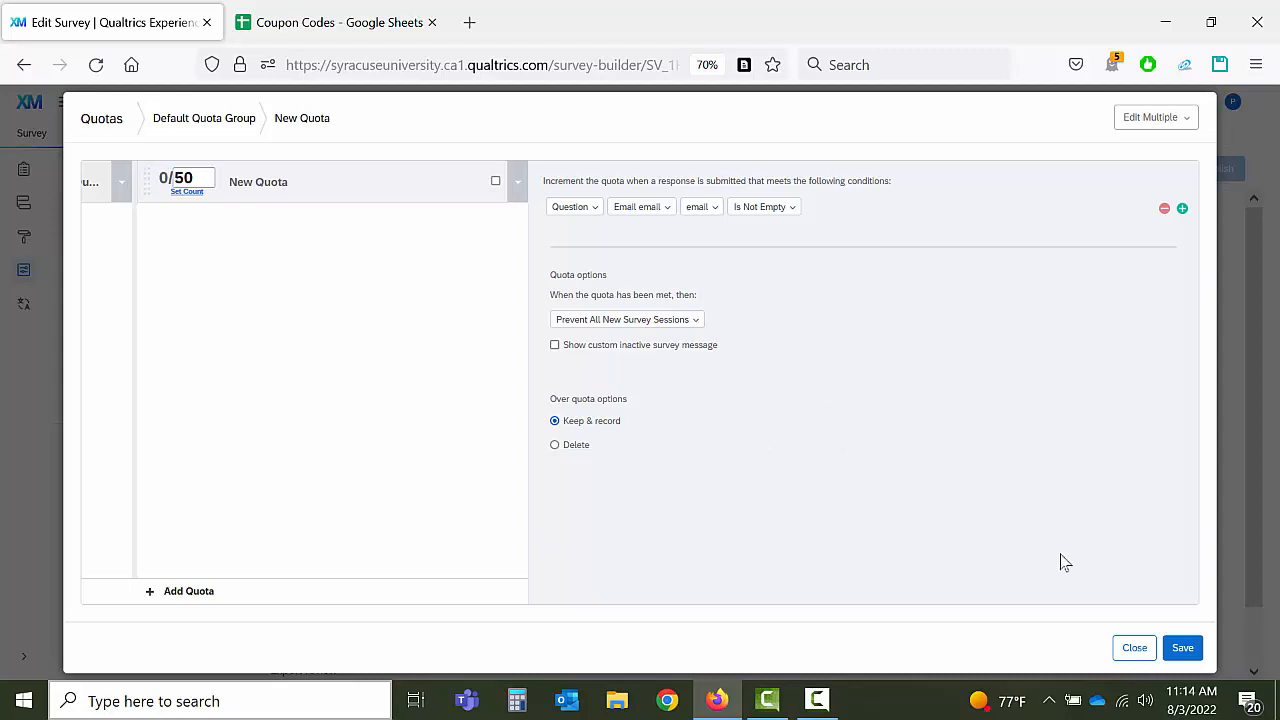
pyautogui.click(1180, 649)
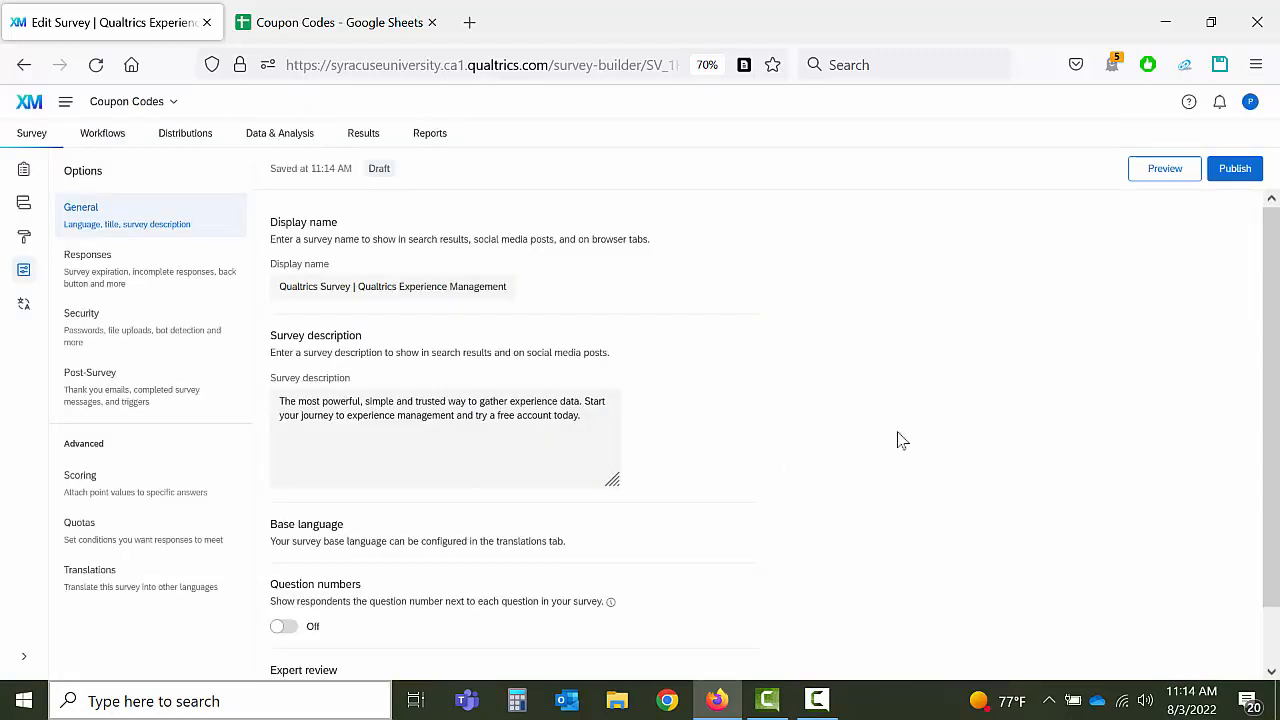
# Step: Leave the survey editor for the Coupon Codes survey's Workflows page
pyautogui.click(22, 170)
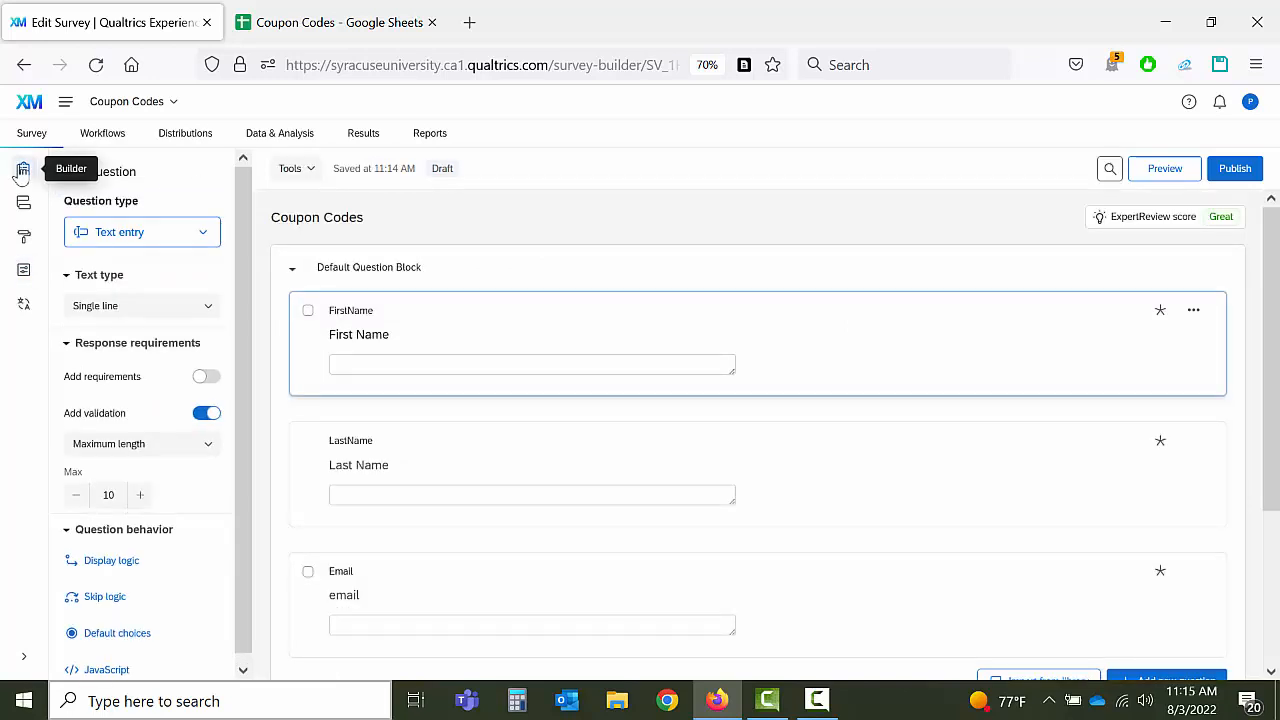
pyautogui.click(103, 135)
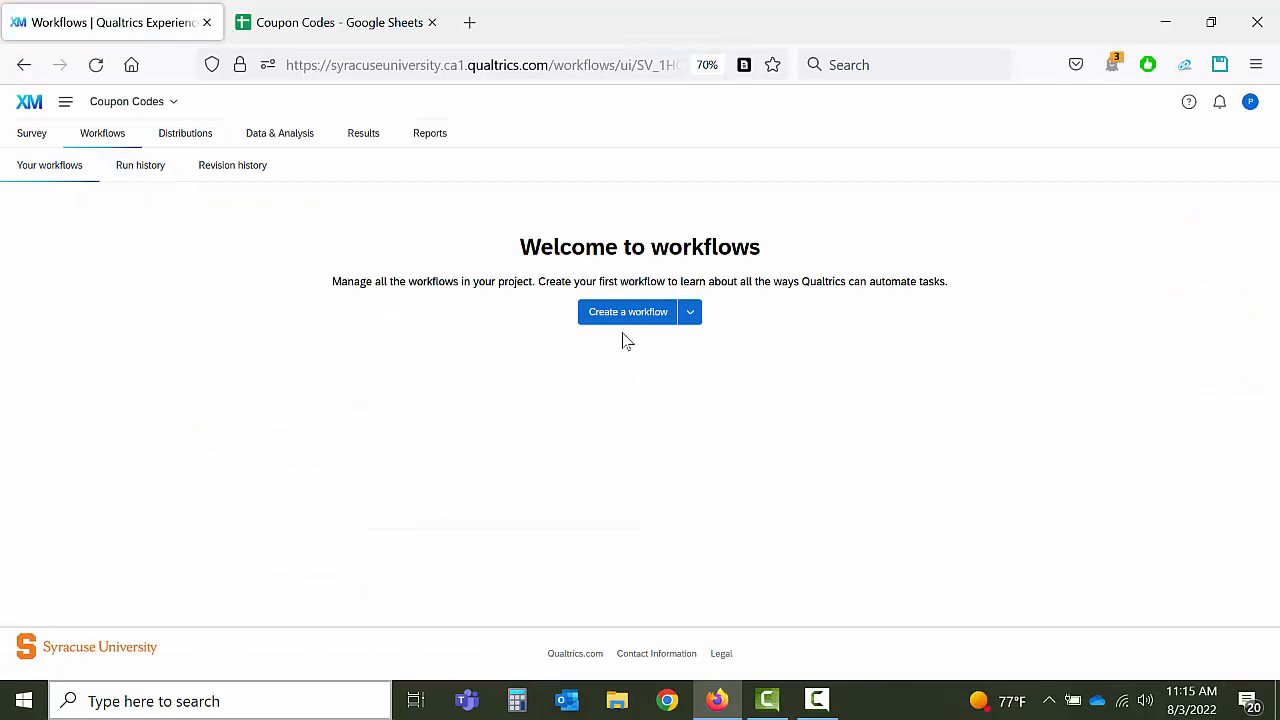
# Step: Create an event-started workflow triggered by newly created Coupon Codes survey responses
pyautogui.click(690, 313)
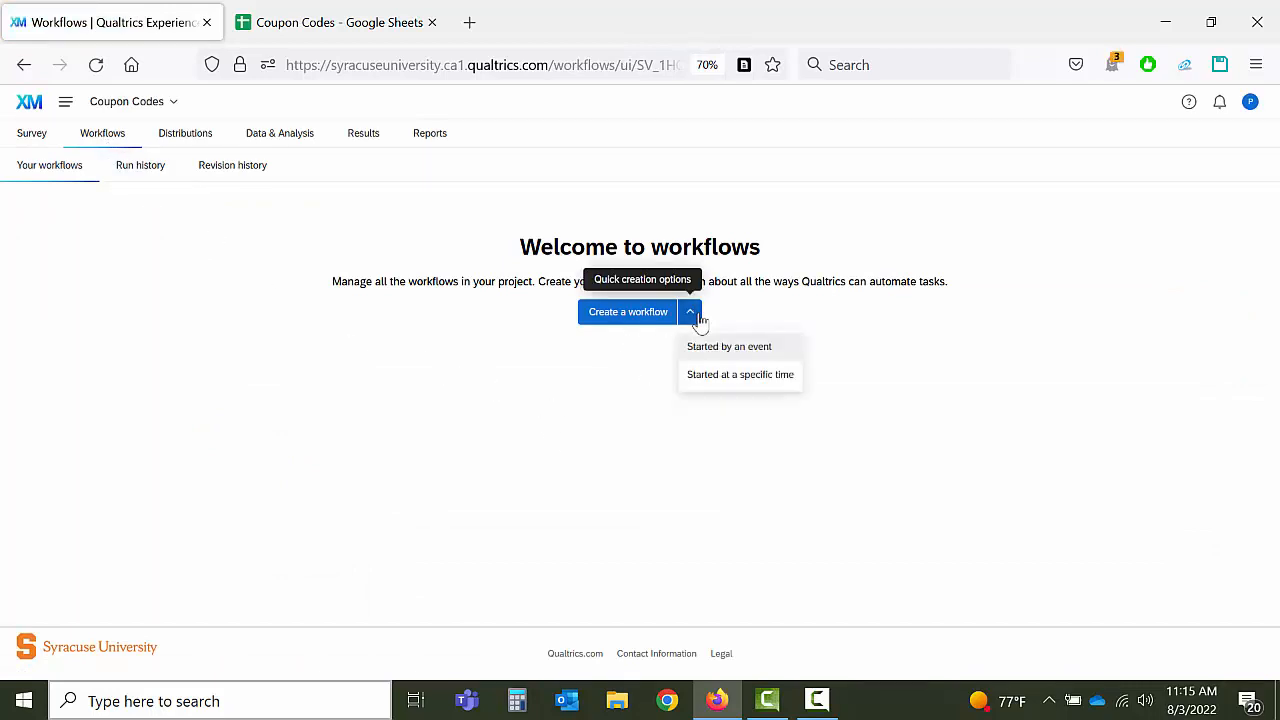
pyautogui.click(769, 350)
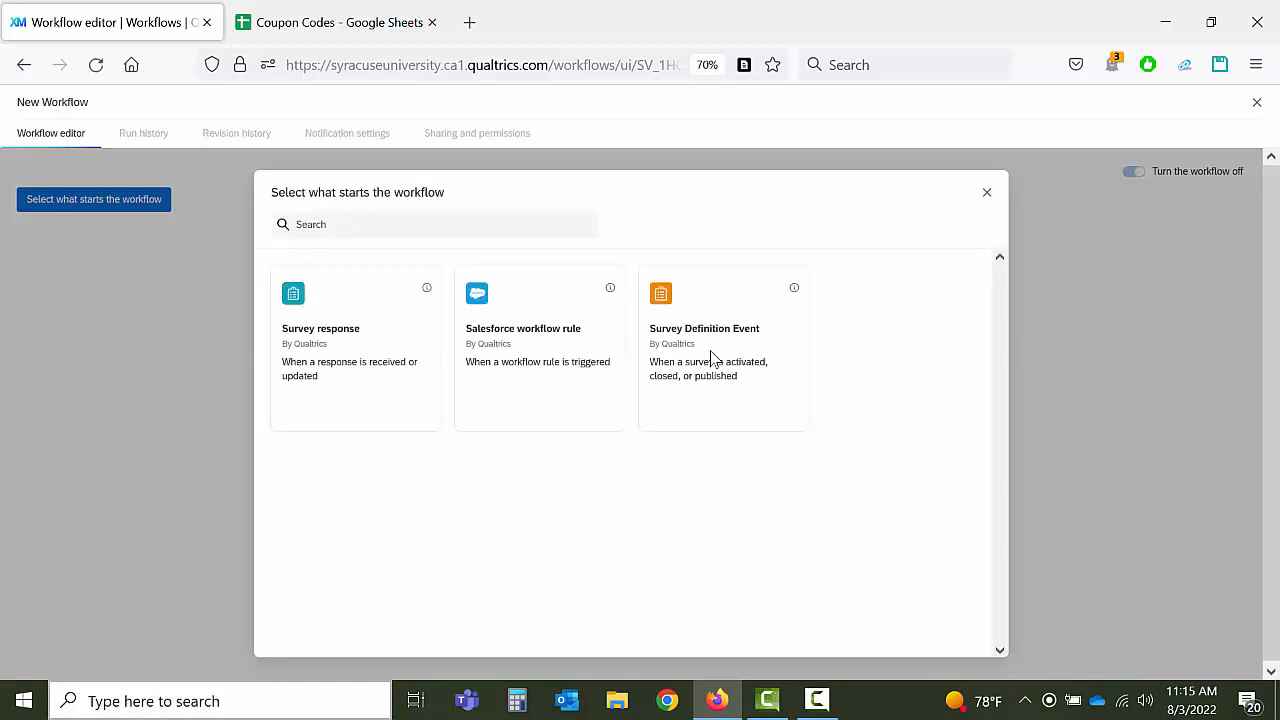
pyautogui.click(376, 352)
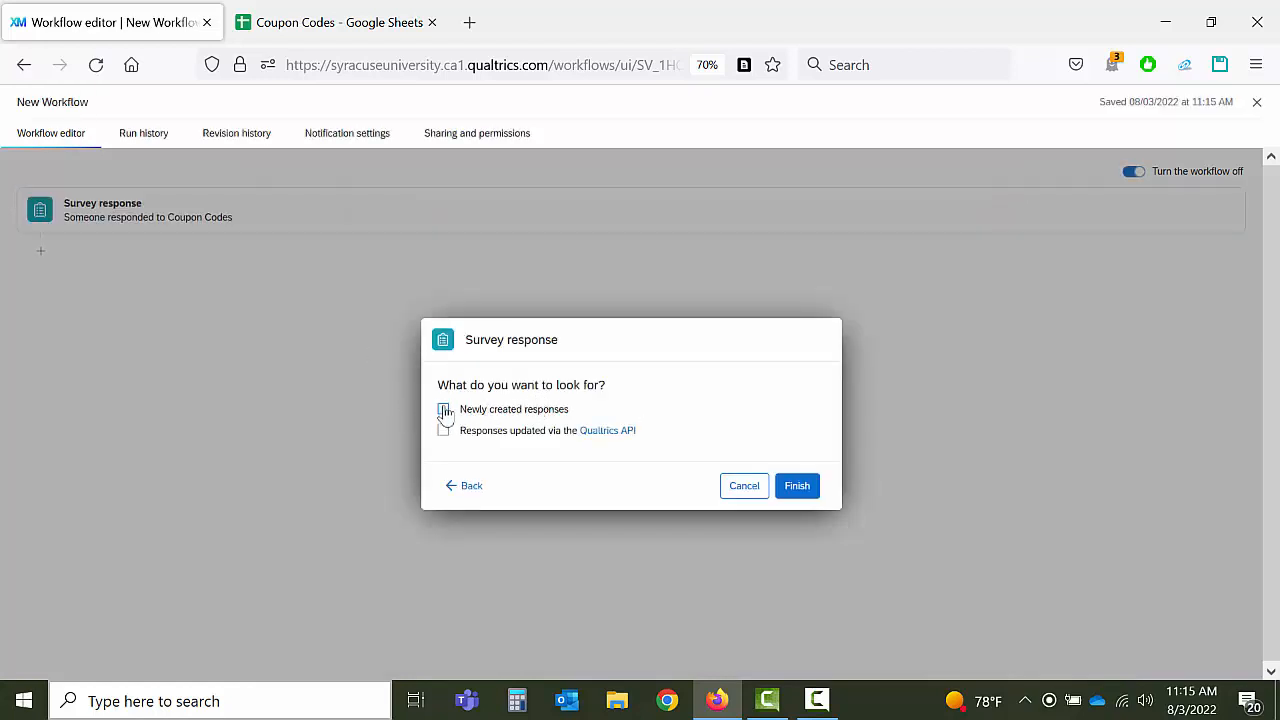
pyautogui.click(444, 410)
pyautogui.click(797, 490)
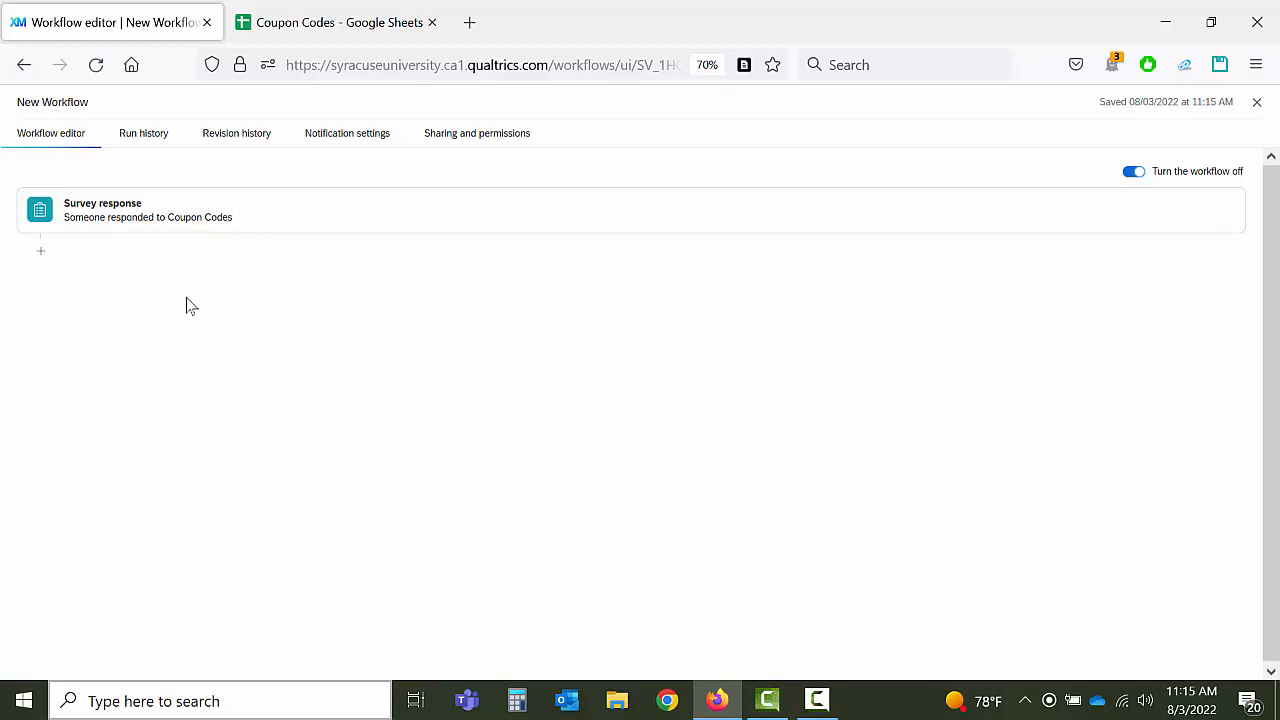
# Step: Add a Google Sheets 'Look up data in a Google Sheet' task after the response trigger
pyautogui.click(41, 256)
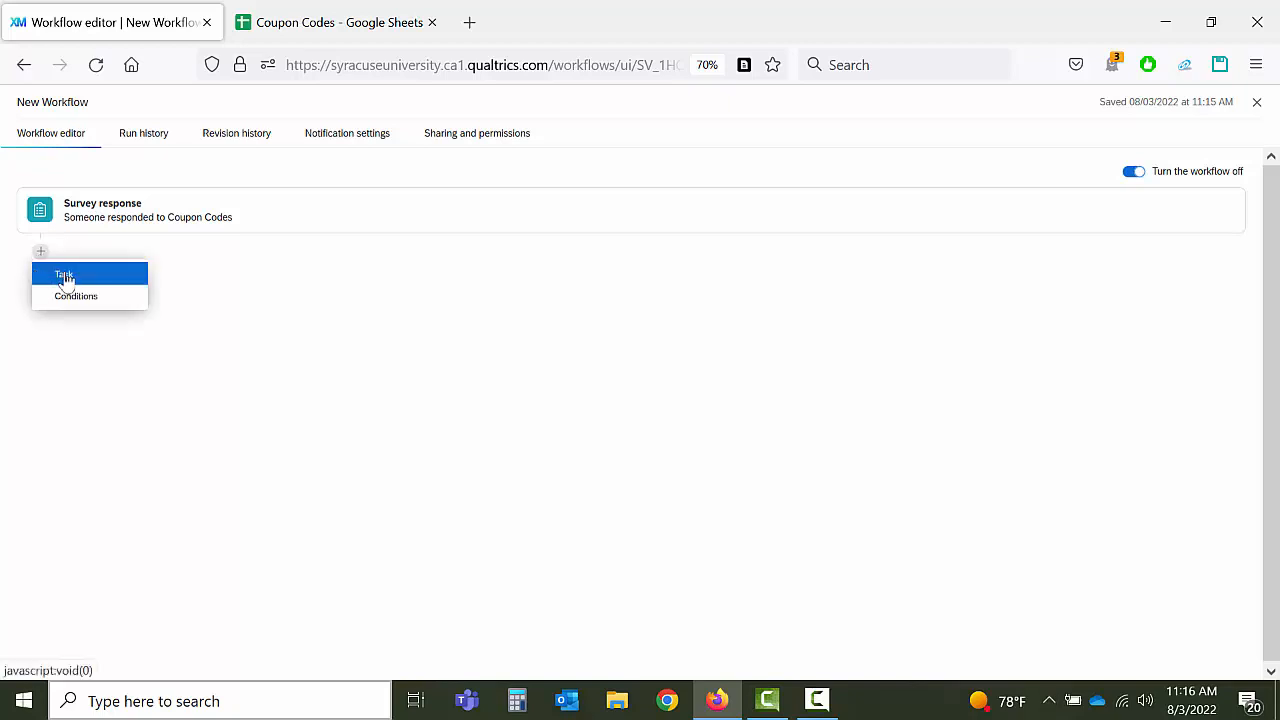
pyautogui.click(65, 278)
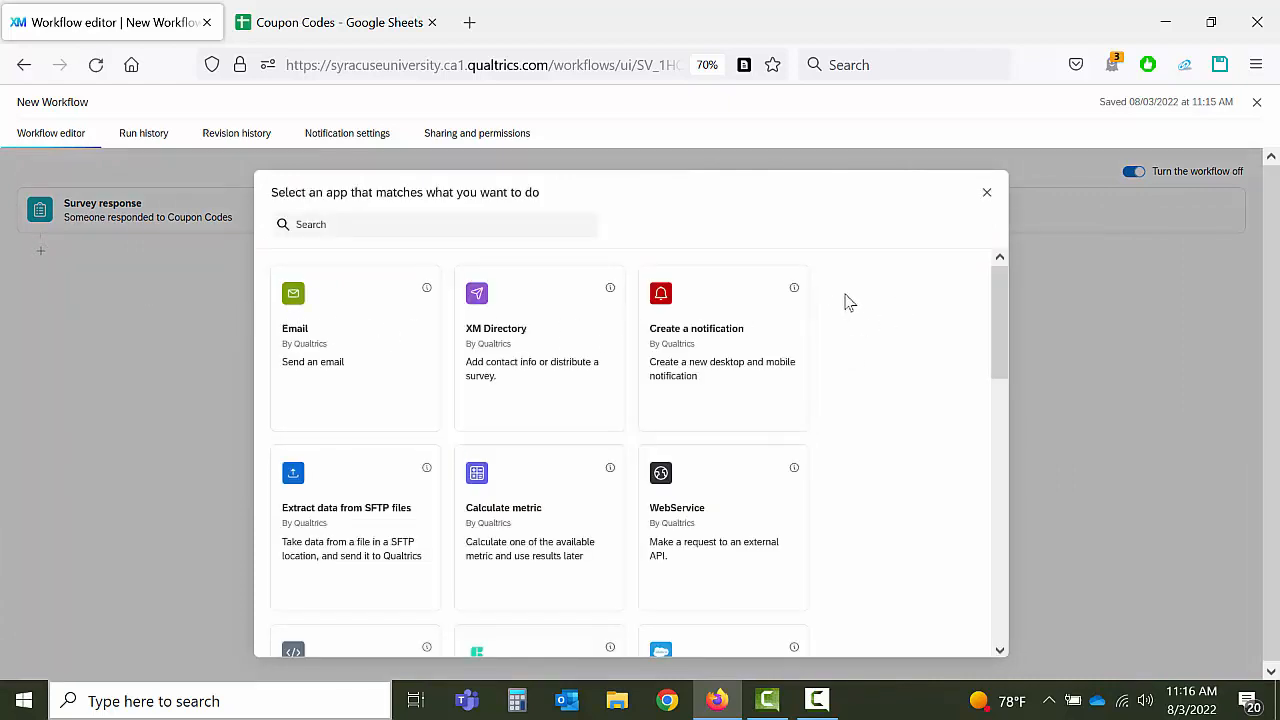
pyautogui.scroll(-1, 875, 335)
pyautogui.scroll(-5, 876, 337)
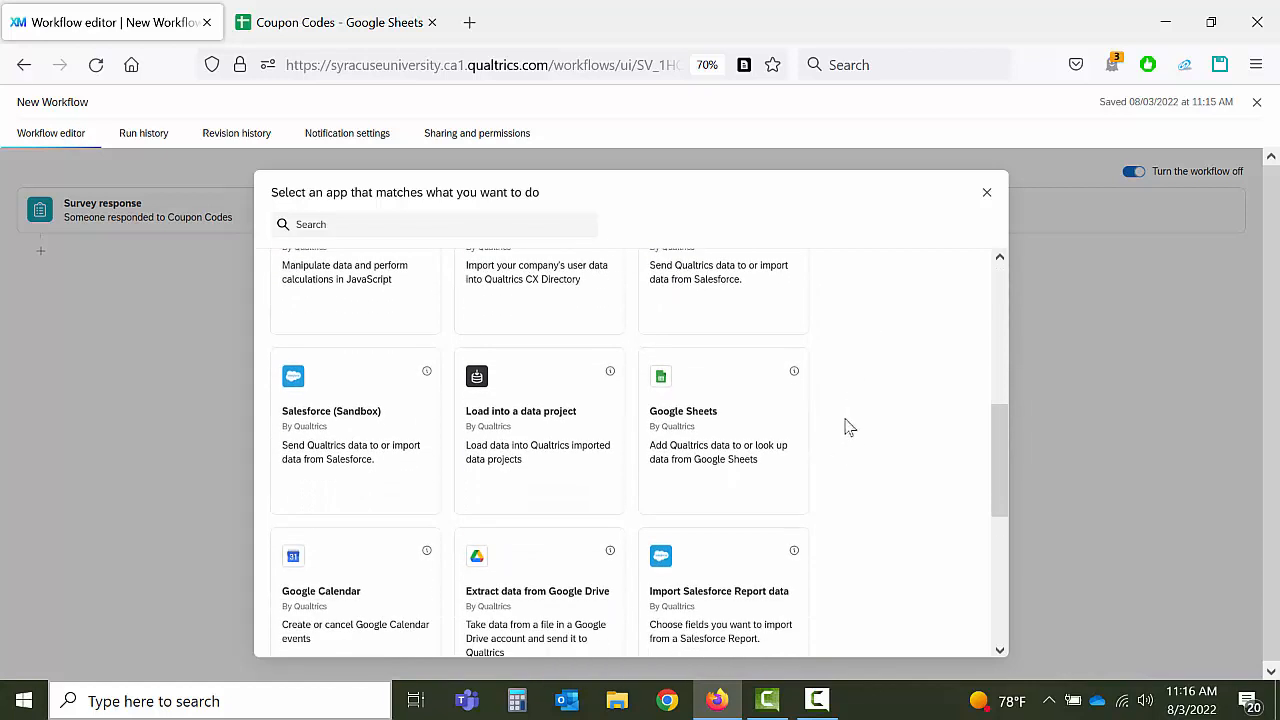
pyautogui.click(705, 455)
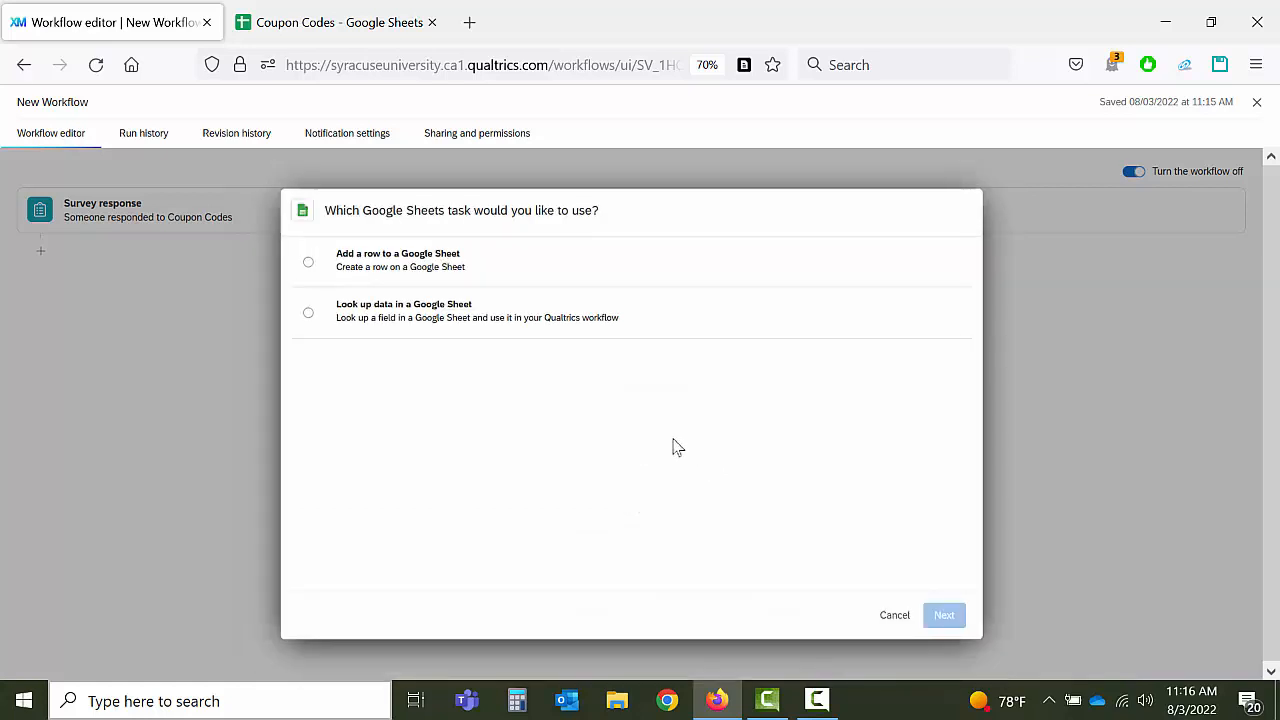
pyautogui.click(310, 315)
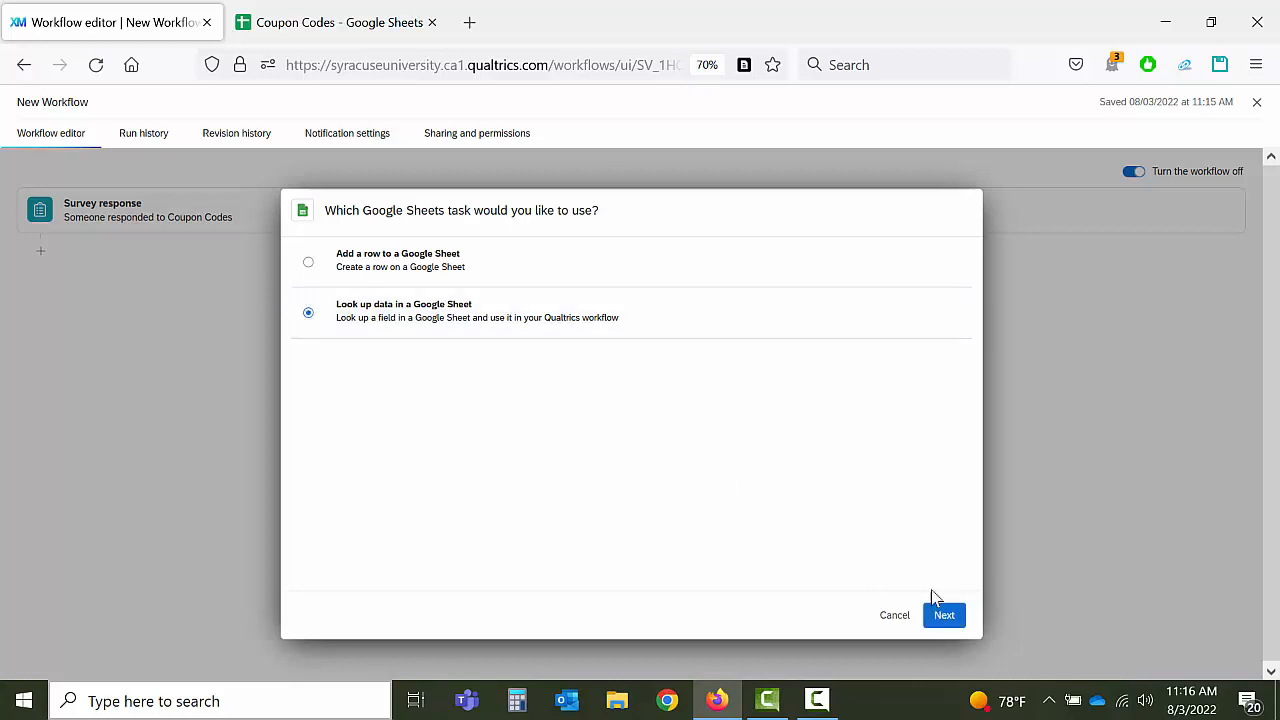
pyautogui.click(945, 616)
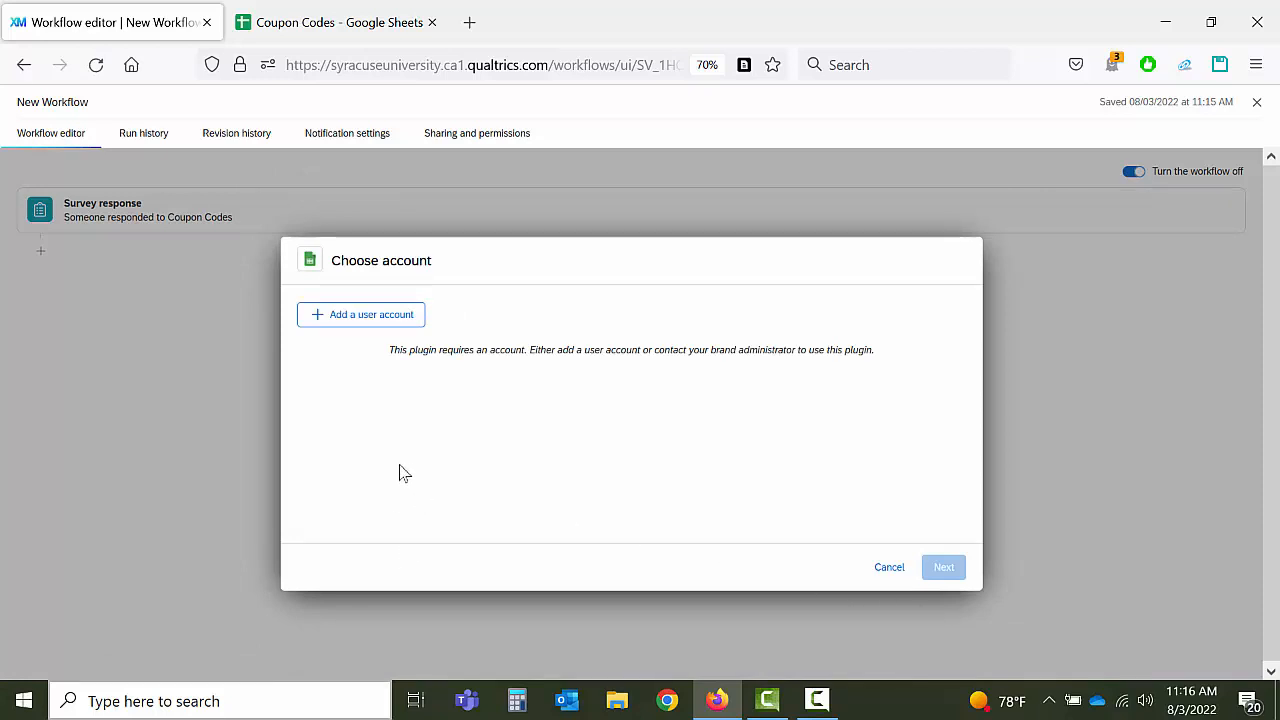
# Step: Add a new user account, give it a name, and start the Google connection
pyautogui.click(343, 318)
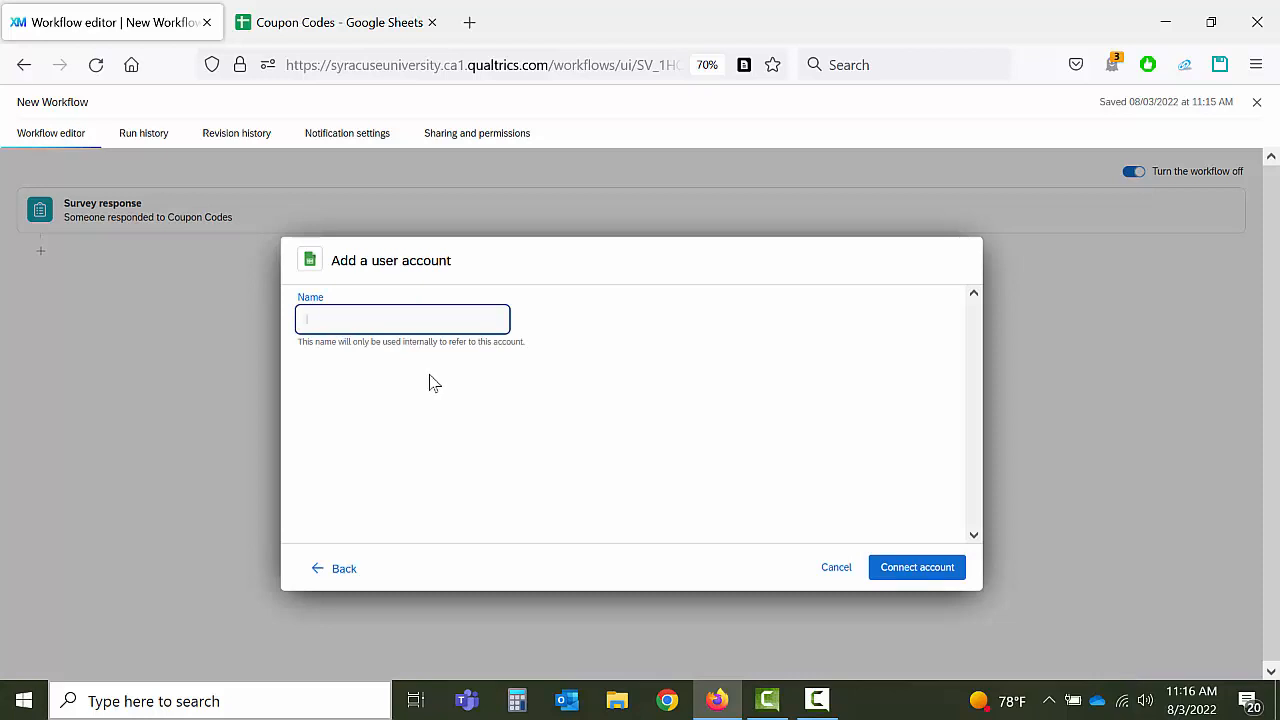
pyautogui.write('Paul')
pyautogui.click(920, 570)
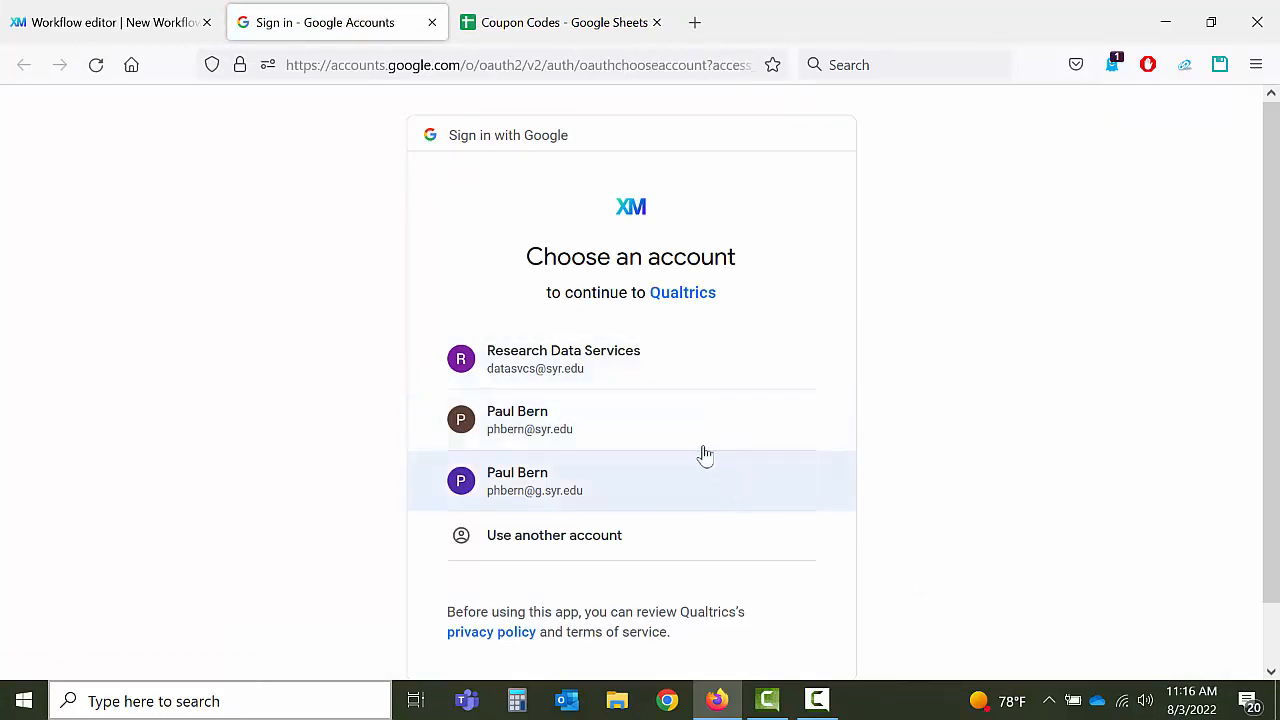
# Step: Pick the Google account, review its 2 existing services, and grant Qualtrics access
pyautogui.click(661, 355)
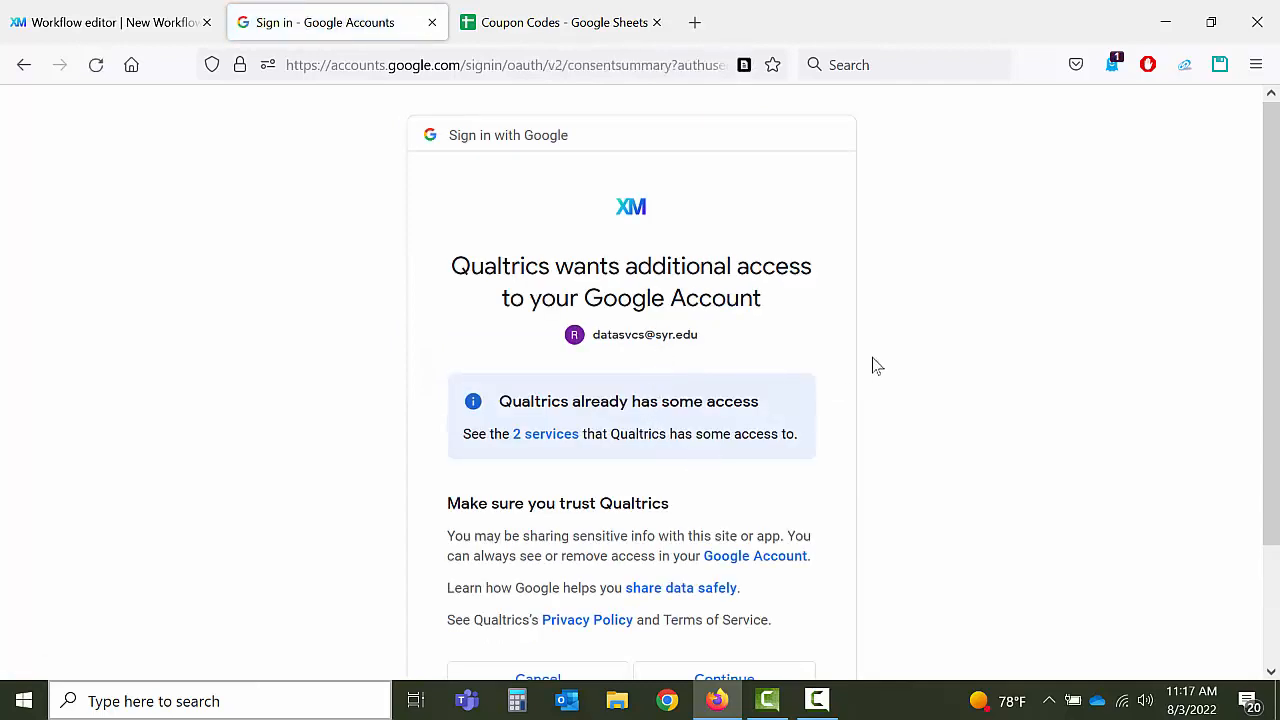
pyautogui.scroll(-2, 872, 358)
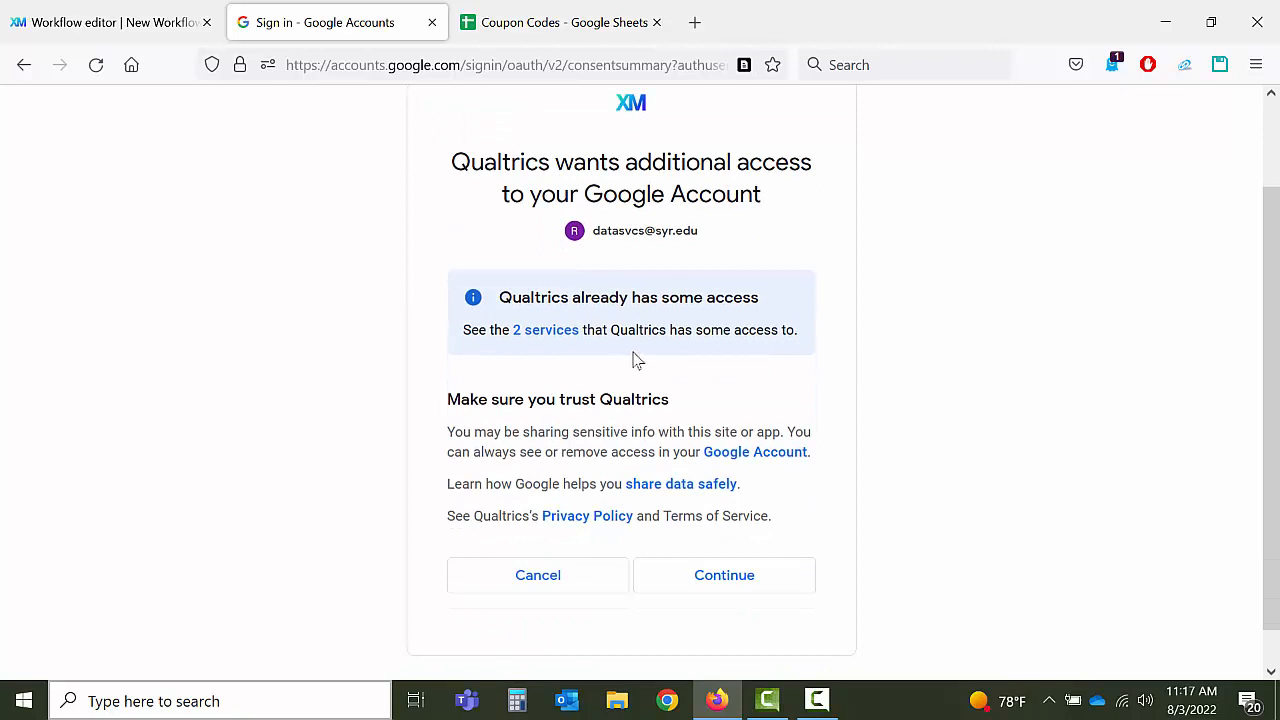
pyautogui.click(545, 331)
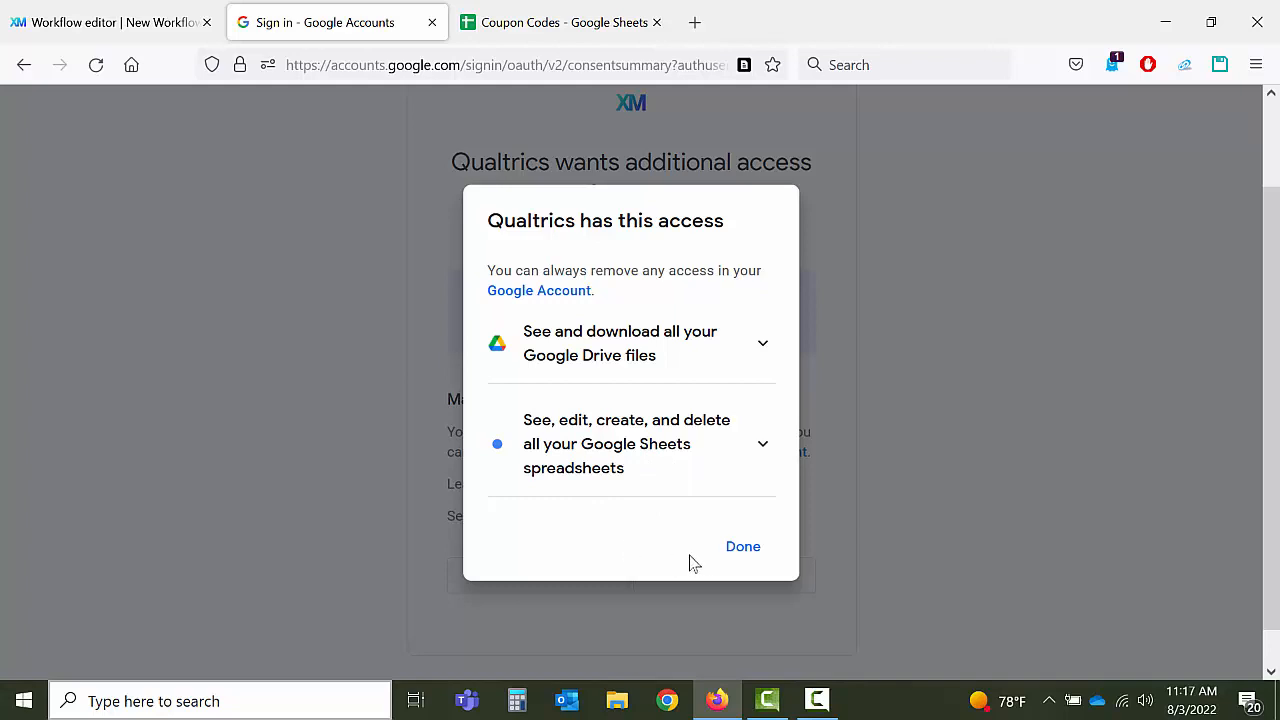
pyautogui.click(741, 552)
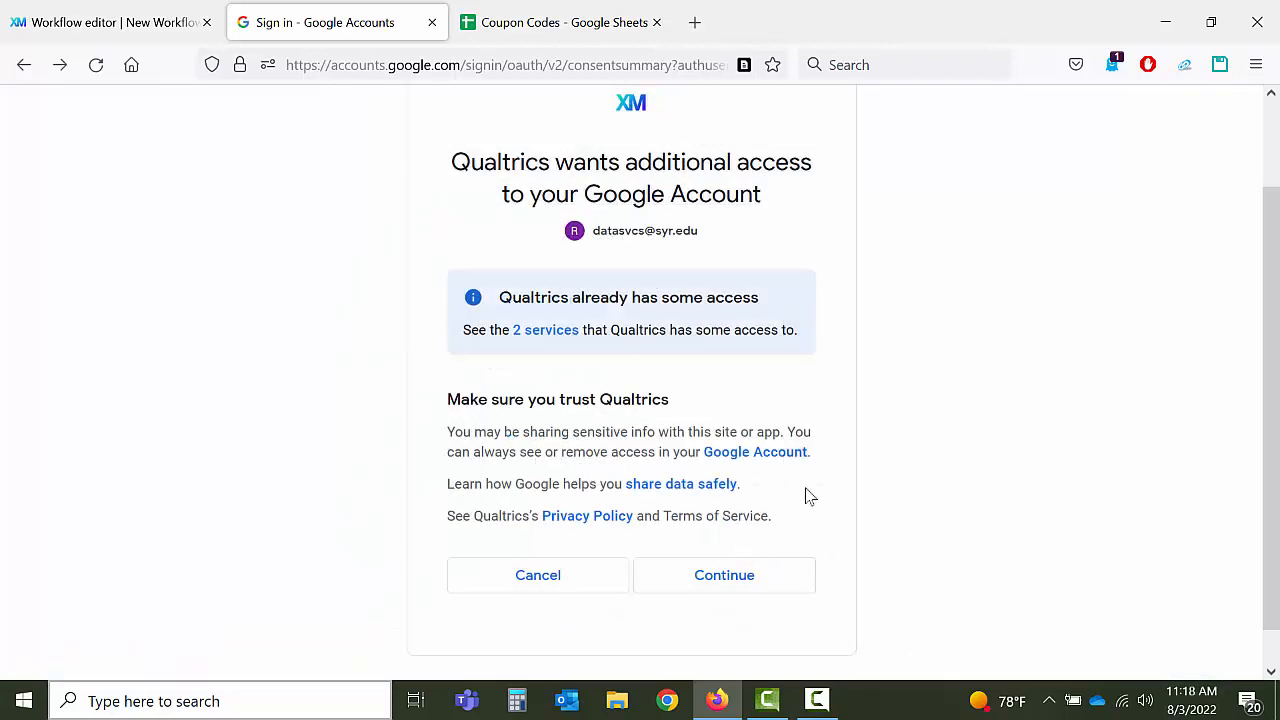
pyautogui.click(715, 582)
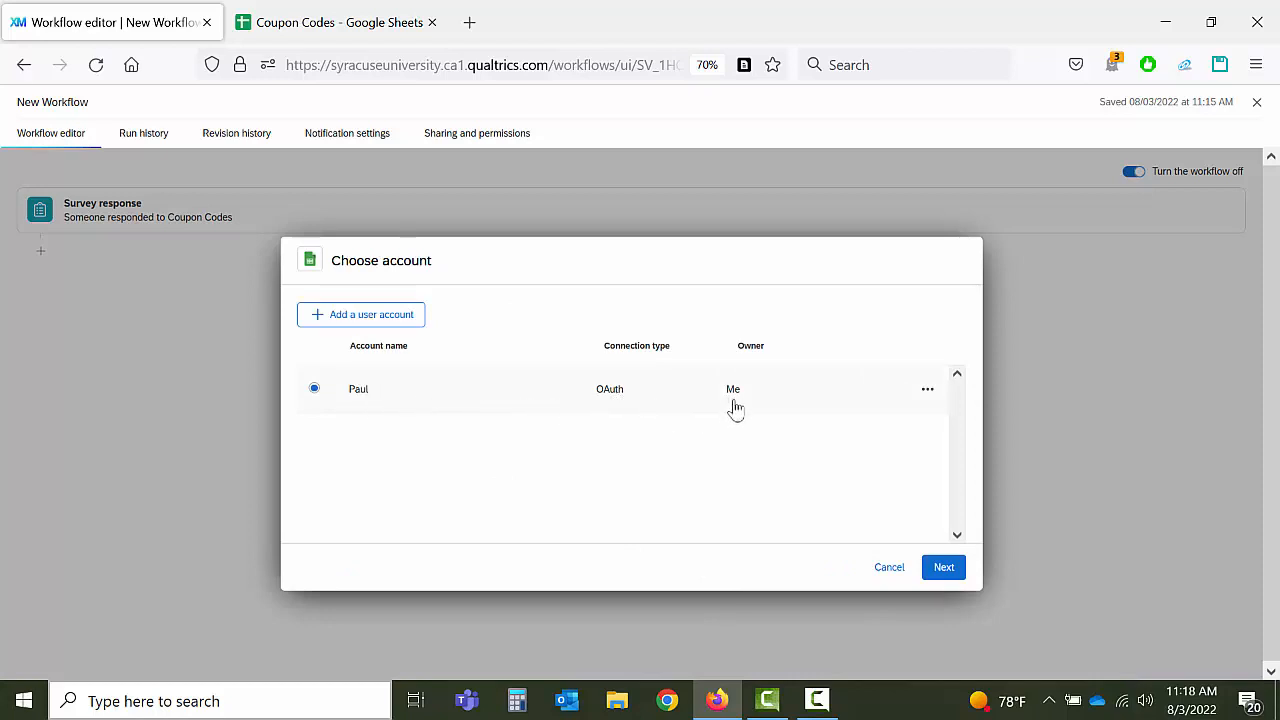
# Step: Point the lookup at the Coupon Codes spreadsheet and its CouponCodes sheet
pyautogui.click(947, 577)
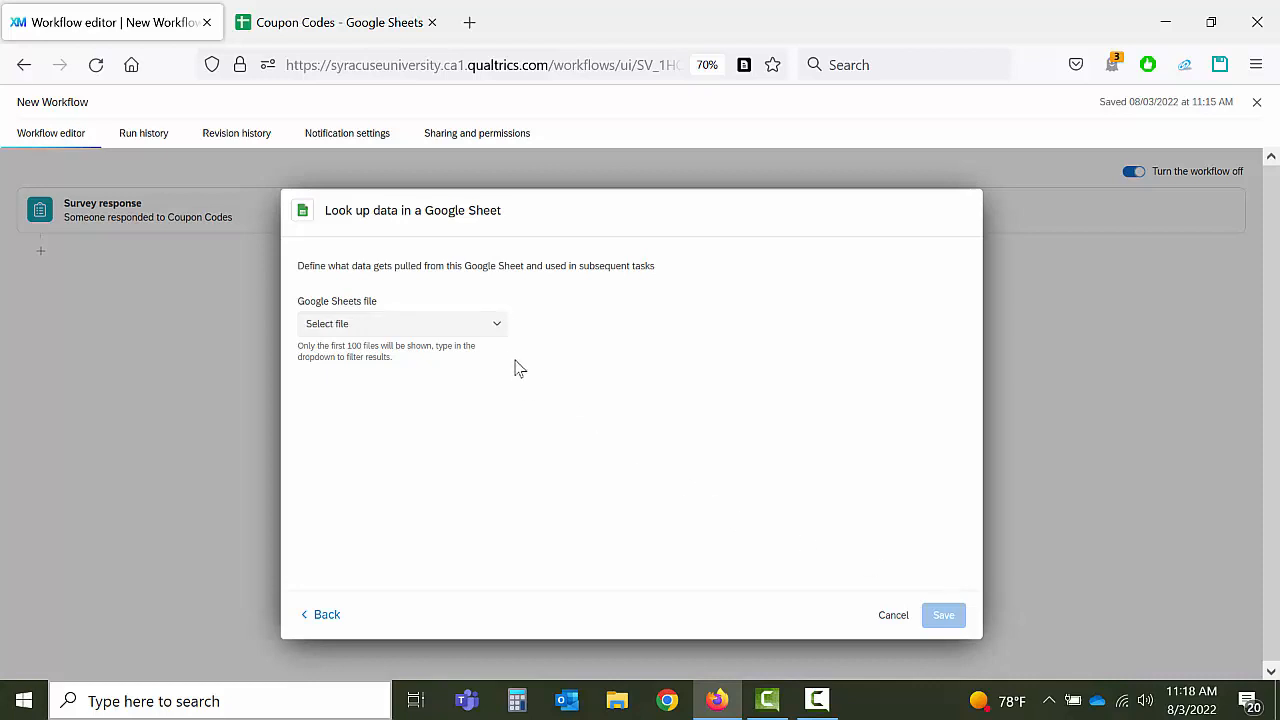
pyautogui.click(497, 334)
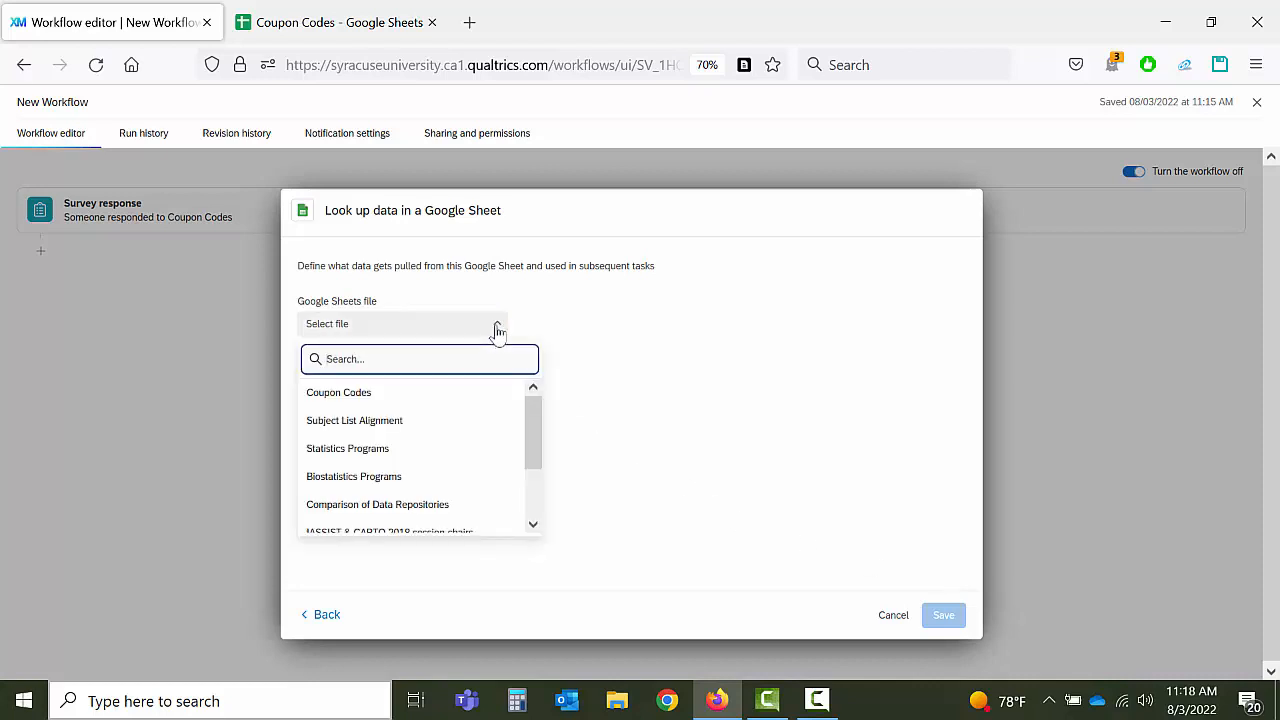
pyautogui.click(334, 396)
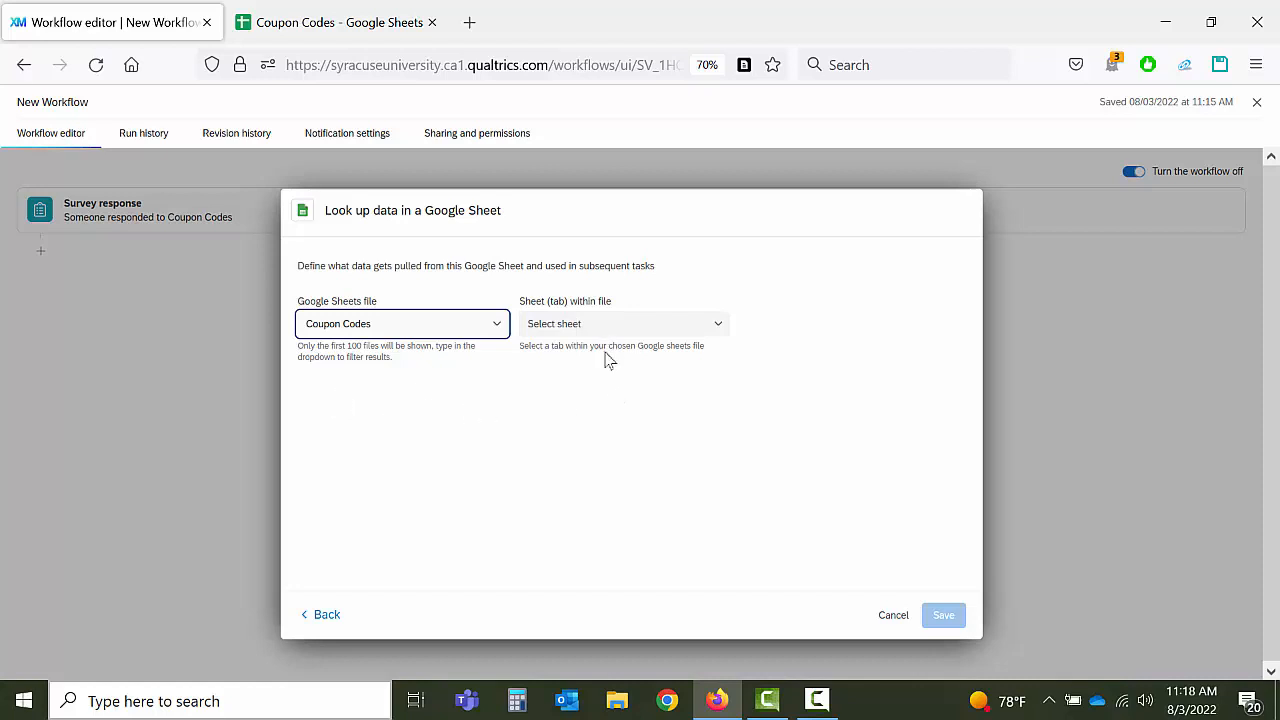
pyautogui.click(718, 328)
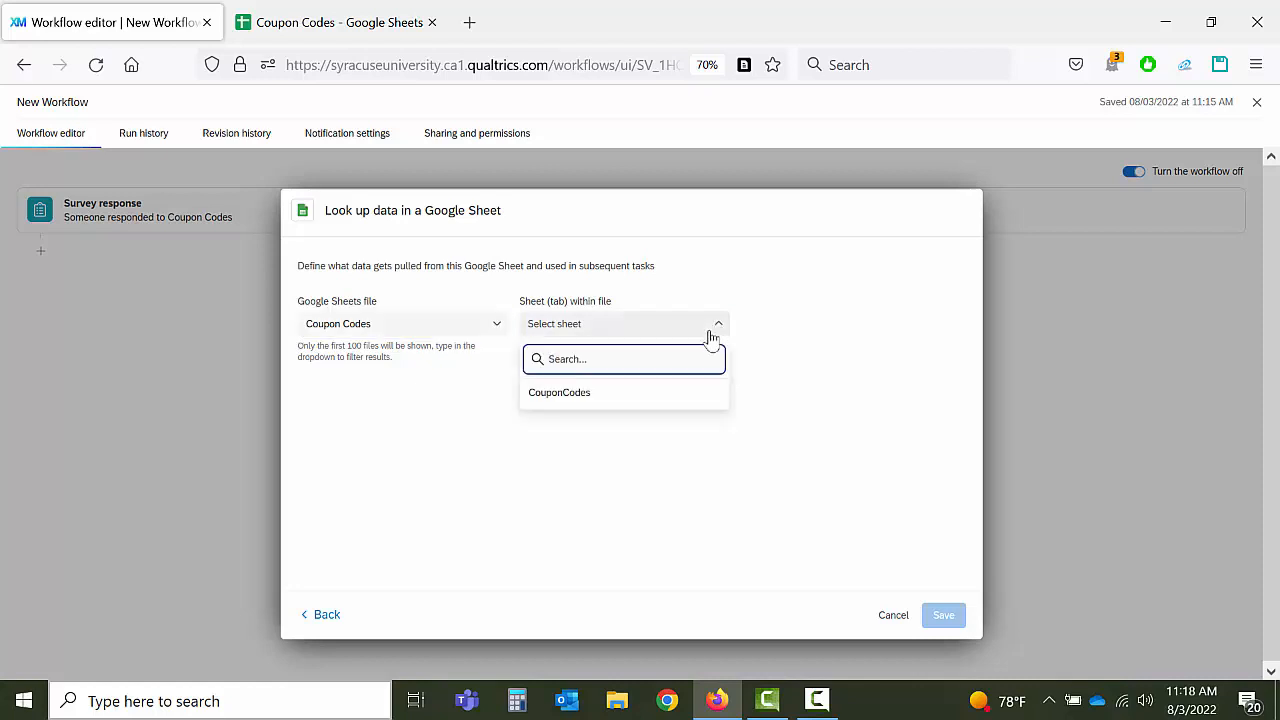
pyautogui.click(634, 400)
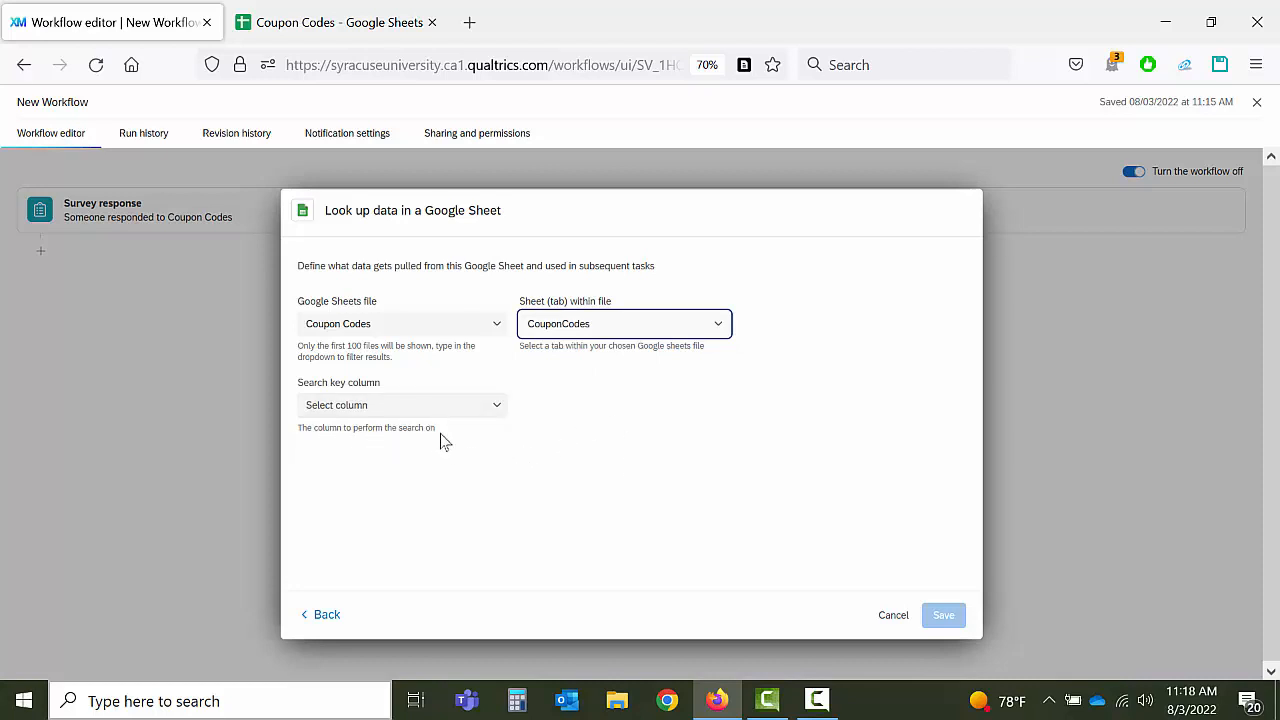
pyautogui.click(498, 406)
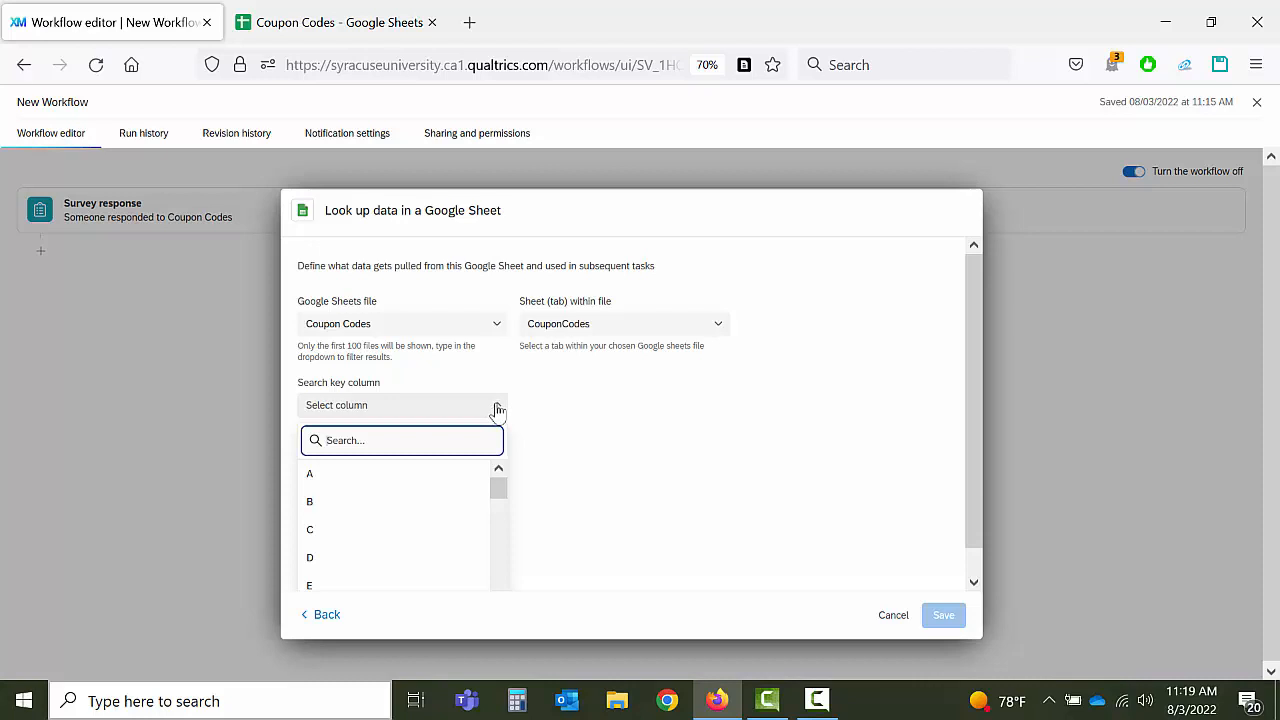
# Step: Make column A the search key, matched against the New Quota count piped value
pyautogui.click(385, 482)
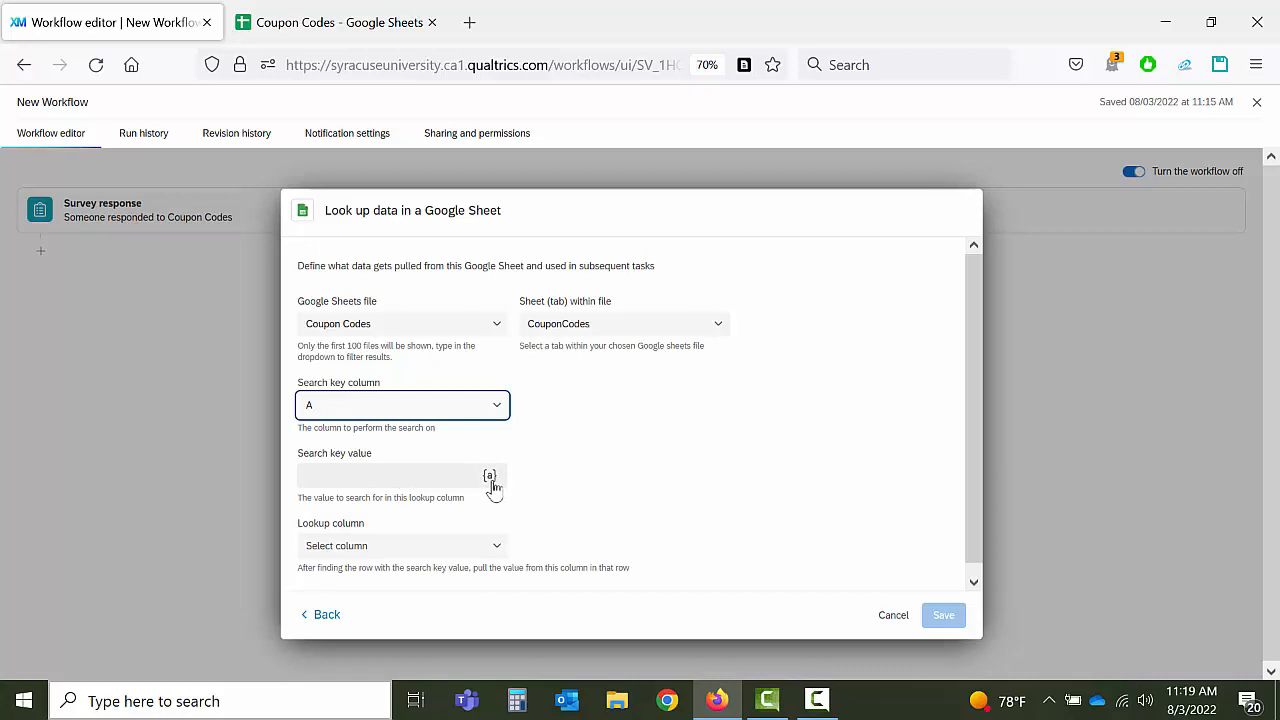
pyautogui.click(435, 479)
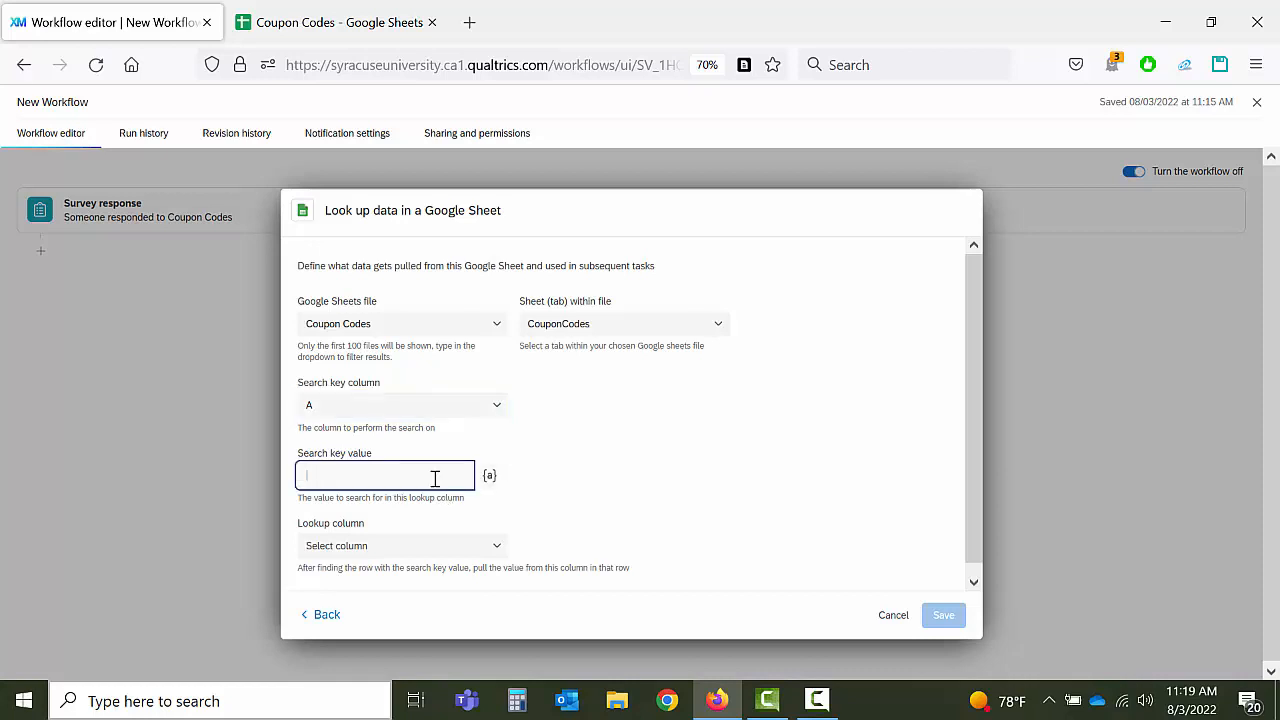
pyautogui.click(491, 478)
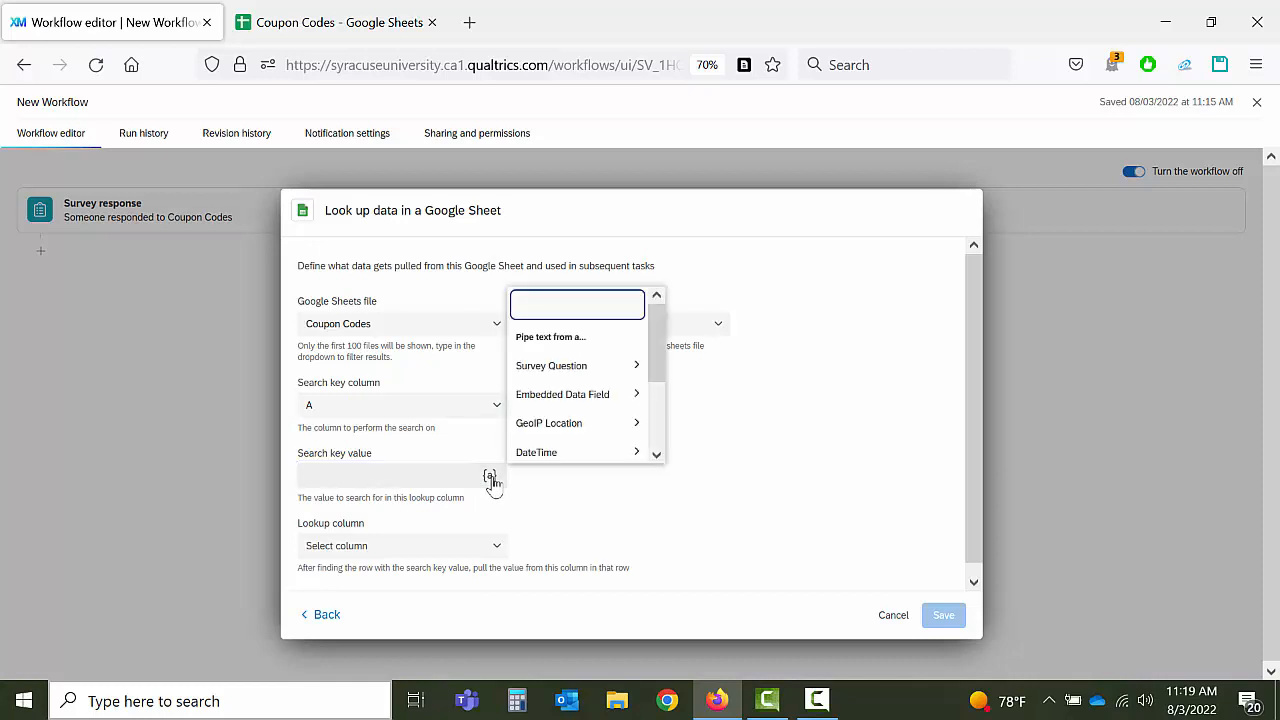
pyautogui.scroll(-1, 587, 380)
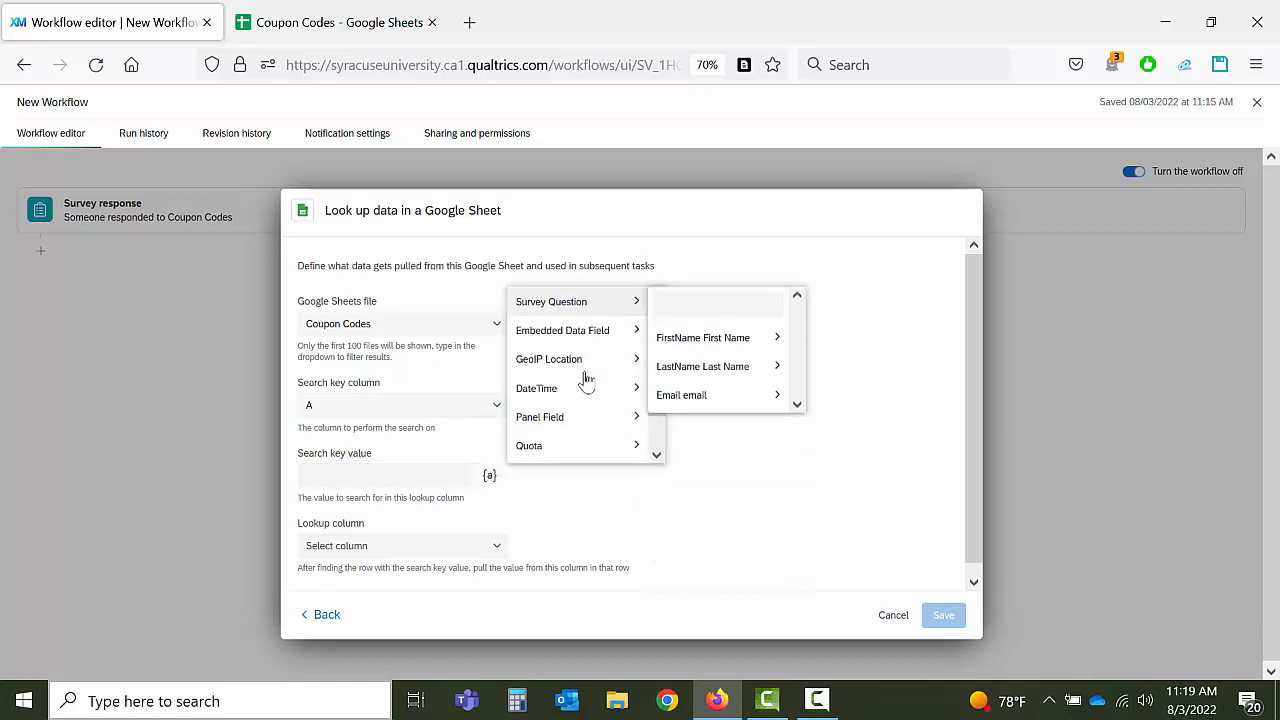
pyautogui.scroll(-1, 587, 380)
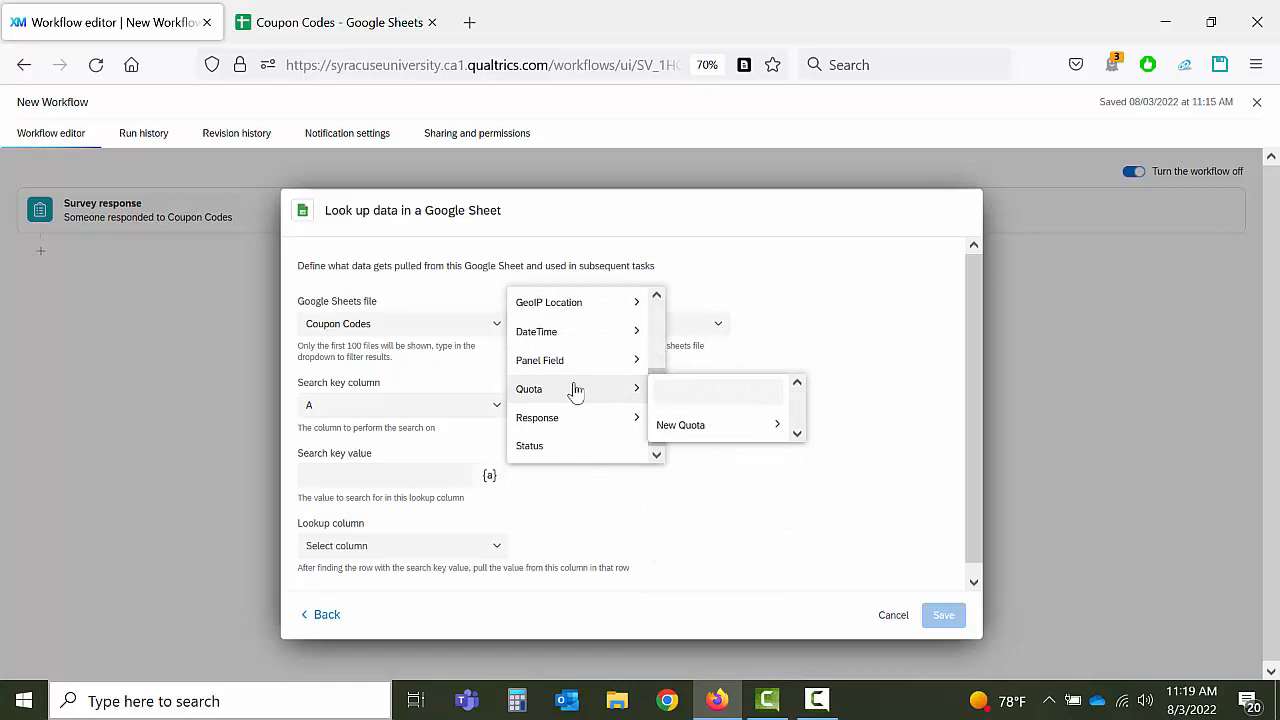
pyautogui.moveTo(715, 433)
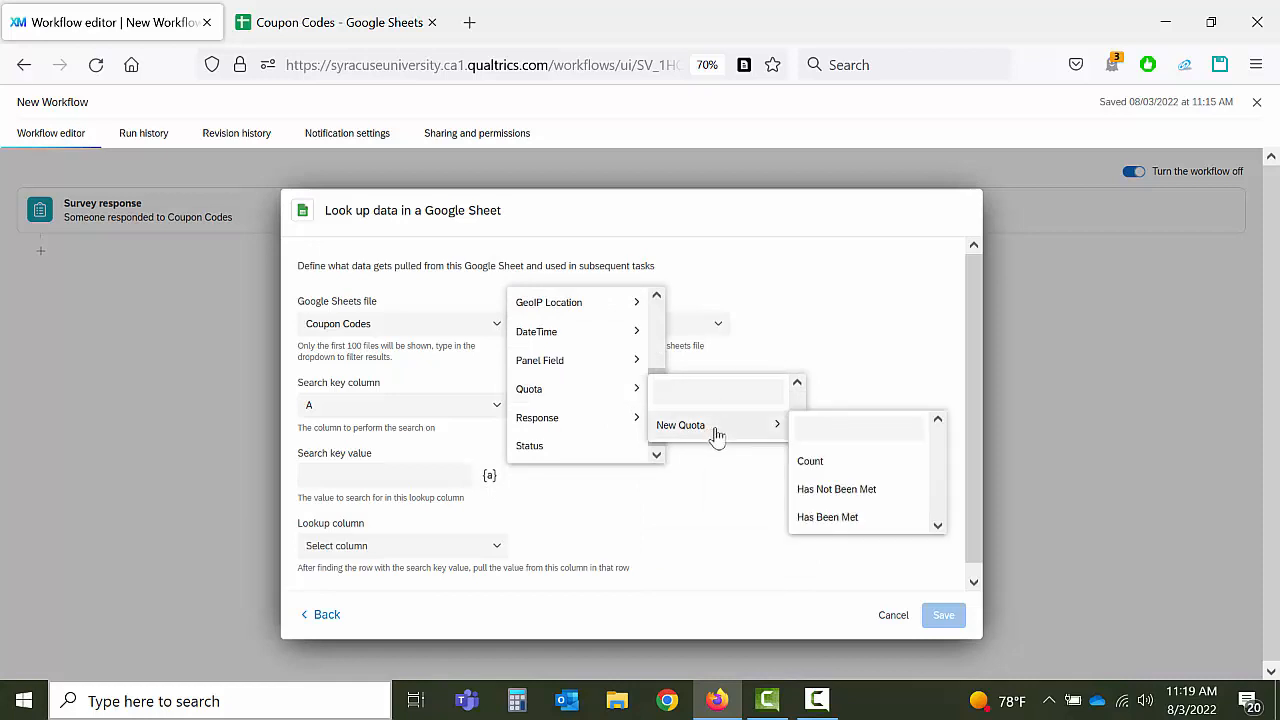
pyautogui.click(804, 467)
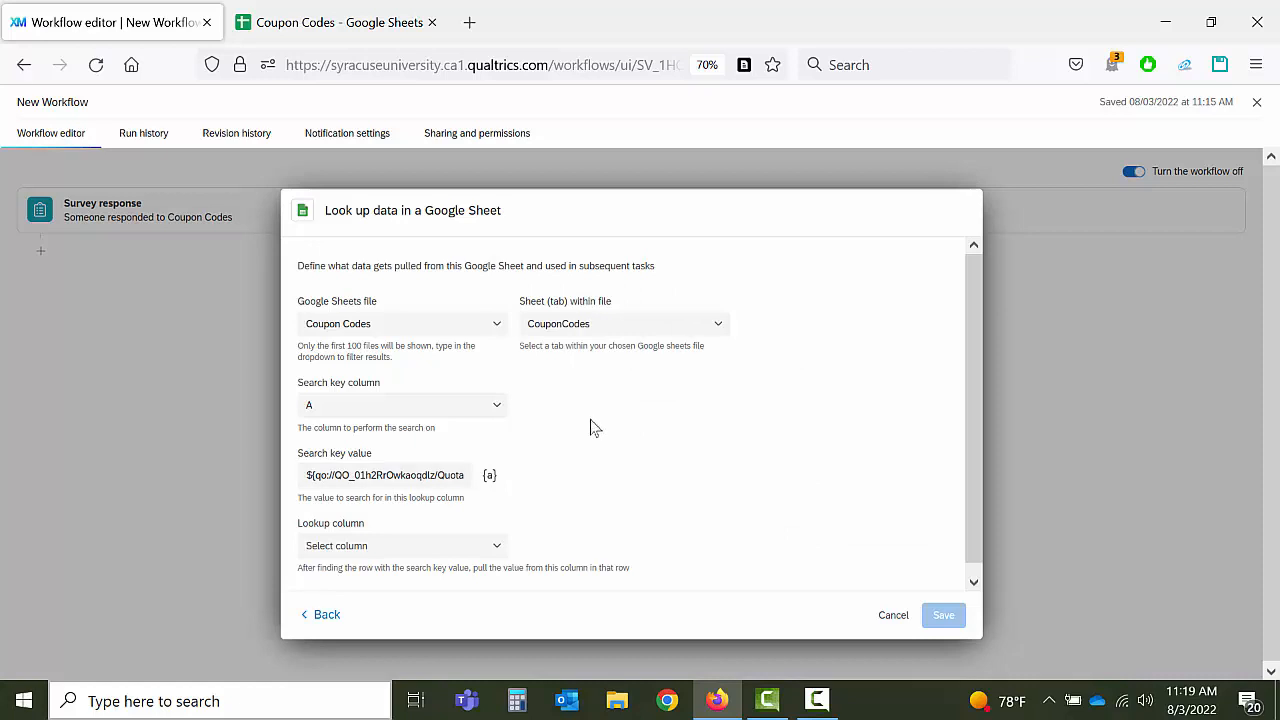
pyautogui.scroll(-1, 730, 412)
pyautogui.scroll(-1, 732, 414)
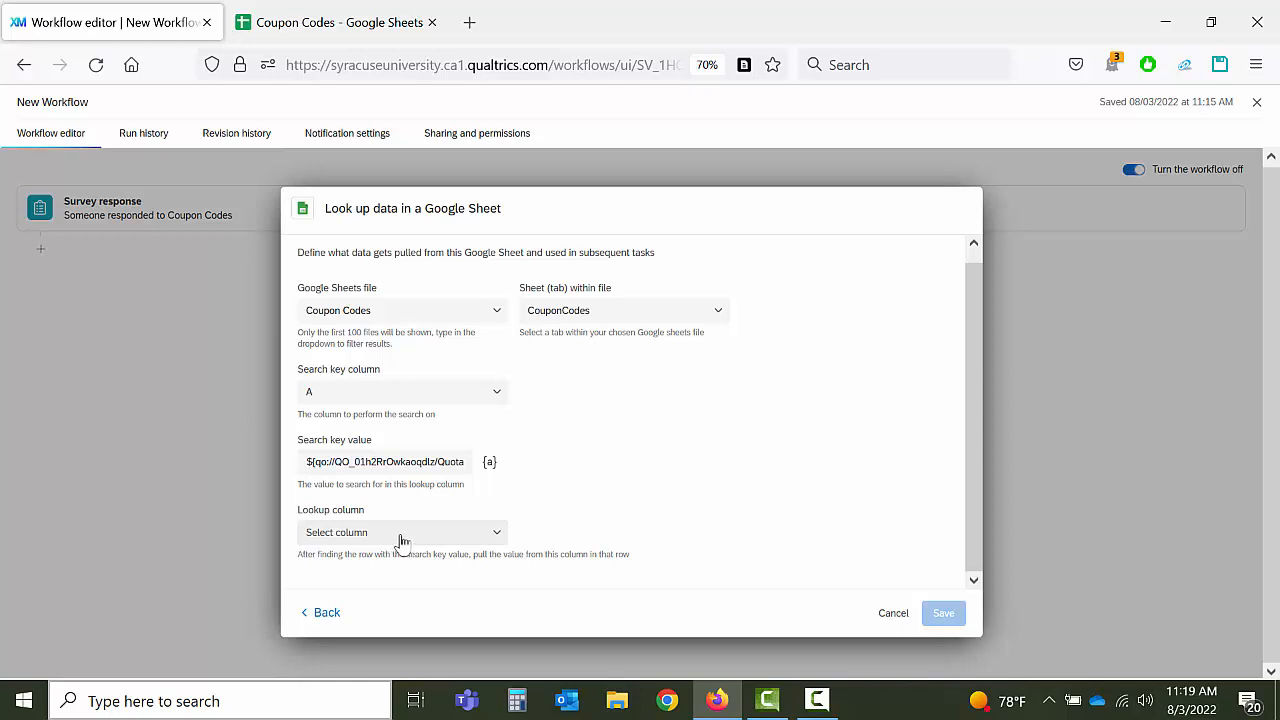
# Step: Set the lookup column to B and save the Google Sheet lookup task
pyautogui.click(472, 543)
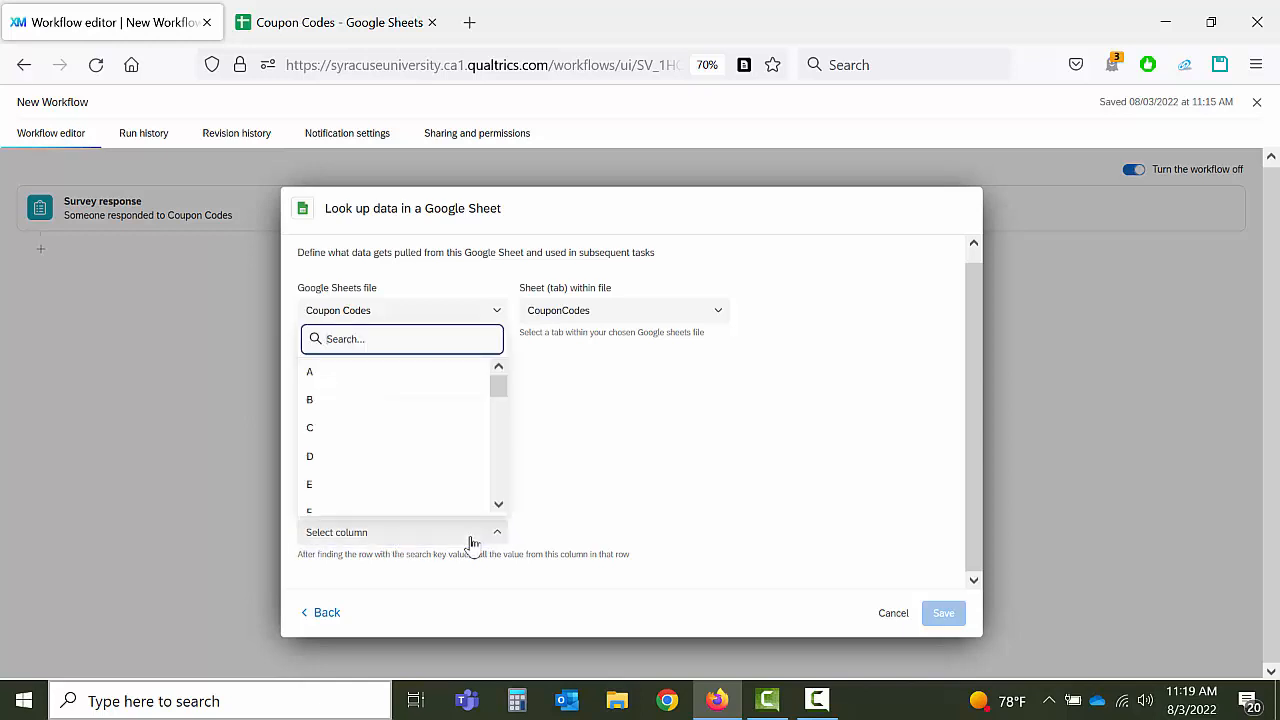
pyautogui.click(386, 403)
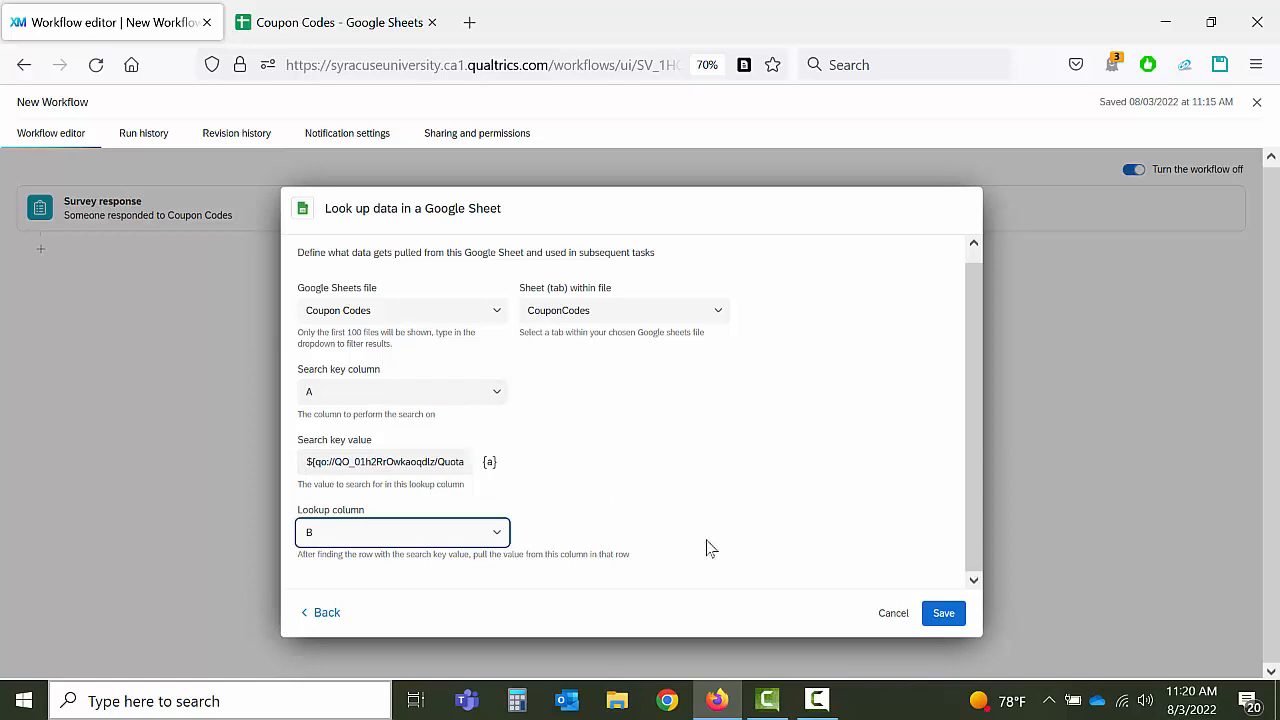
pyautogui.click(943, 616)
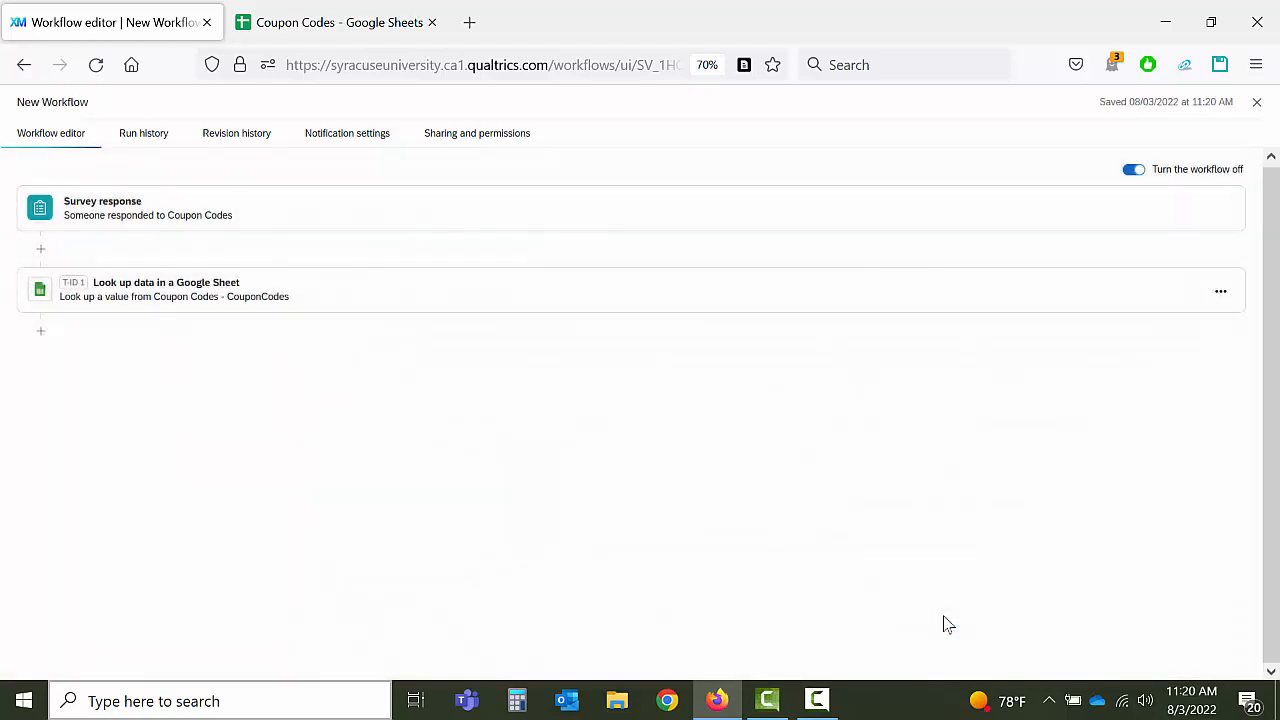
# Step: Add an XM Directory task after the lookup, using the Add to XM Directory option
pyautogui.click(40, 336)
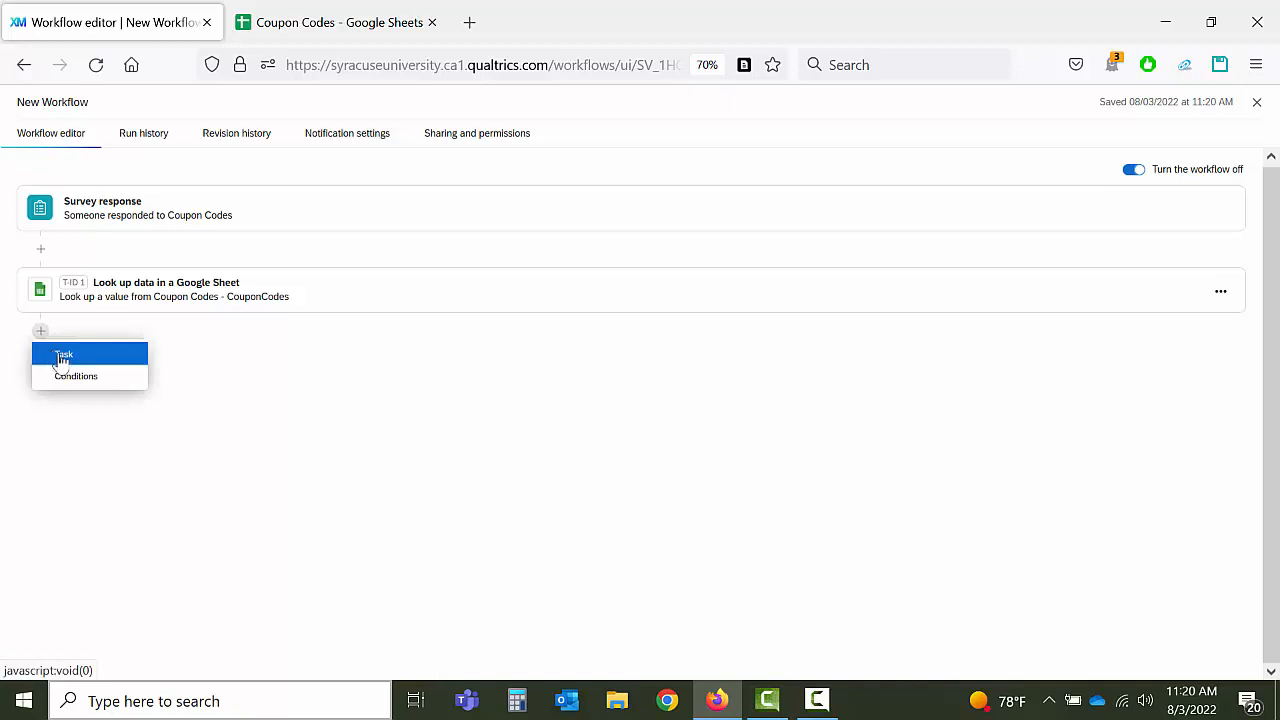
pyautogui.click(61, 357)
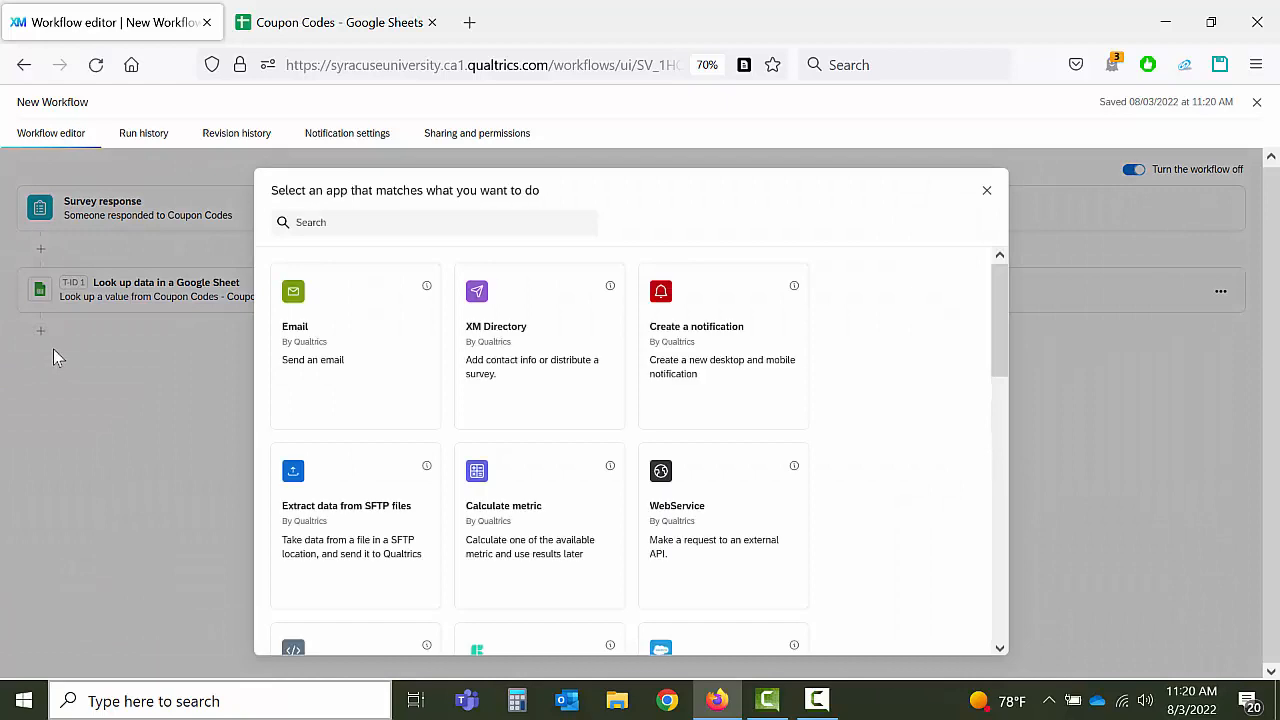
pyautogui.click(541, 384)
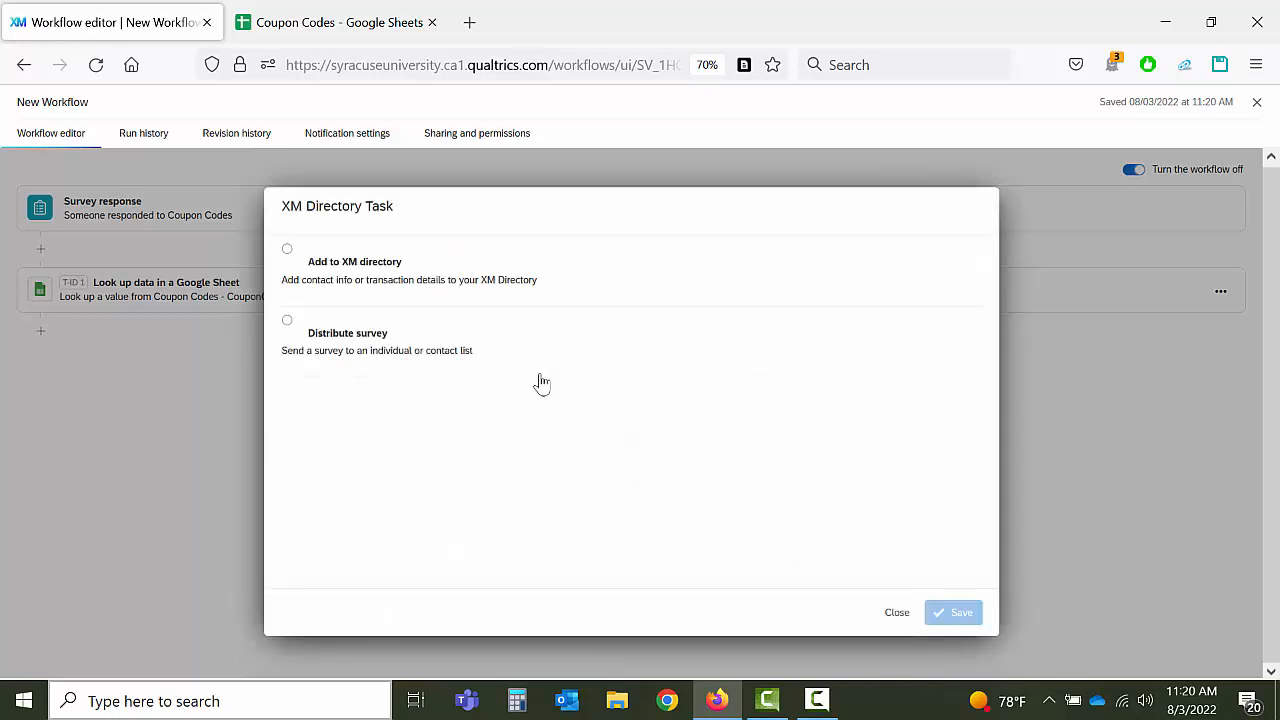
pyautogui.click(287, 252)
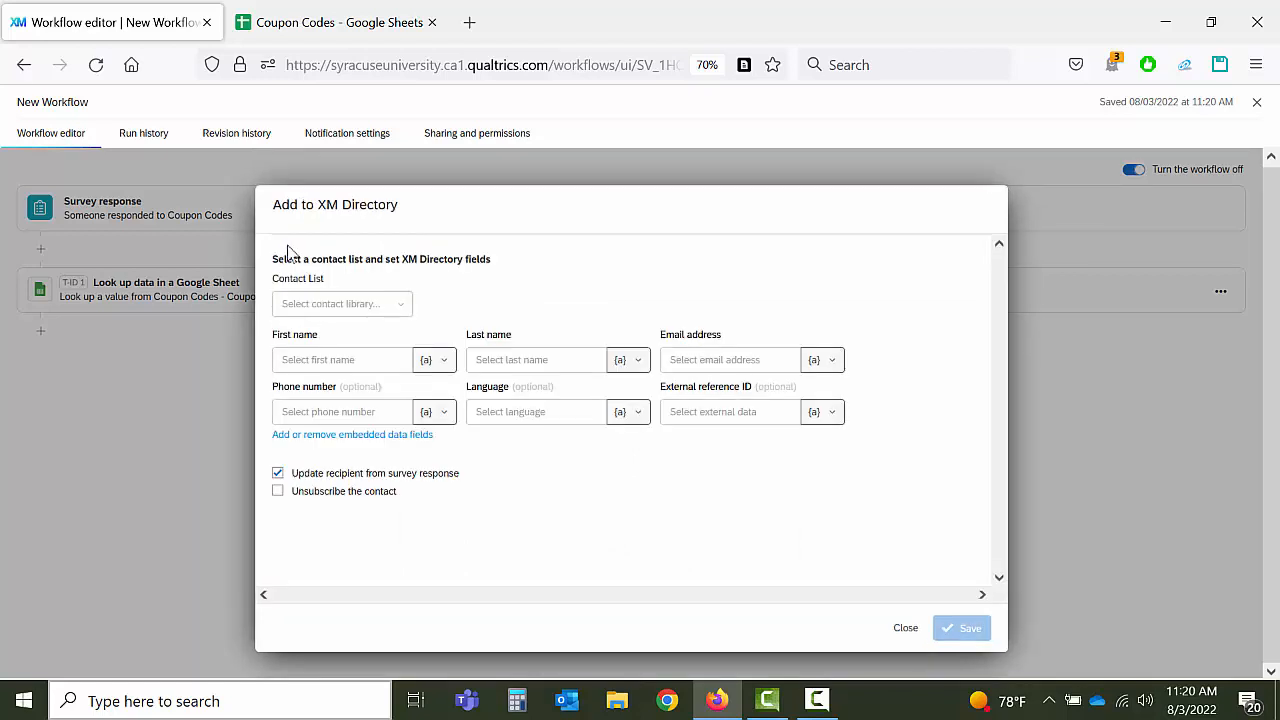
# Step: Create a new contact list named CouponCodes as the task's destination
pyautogui.click(400, 308)
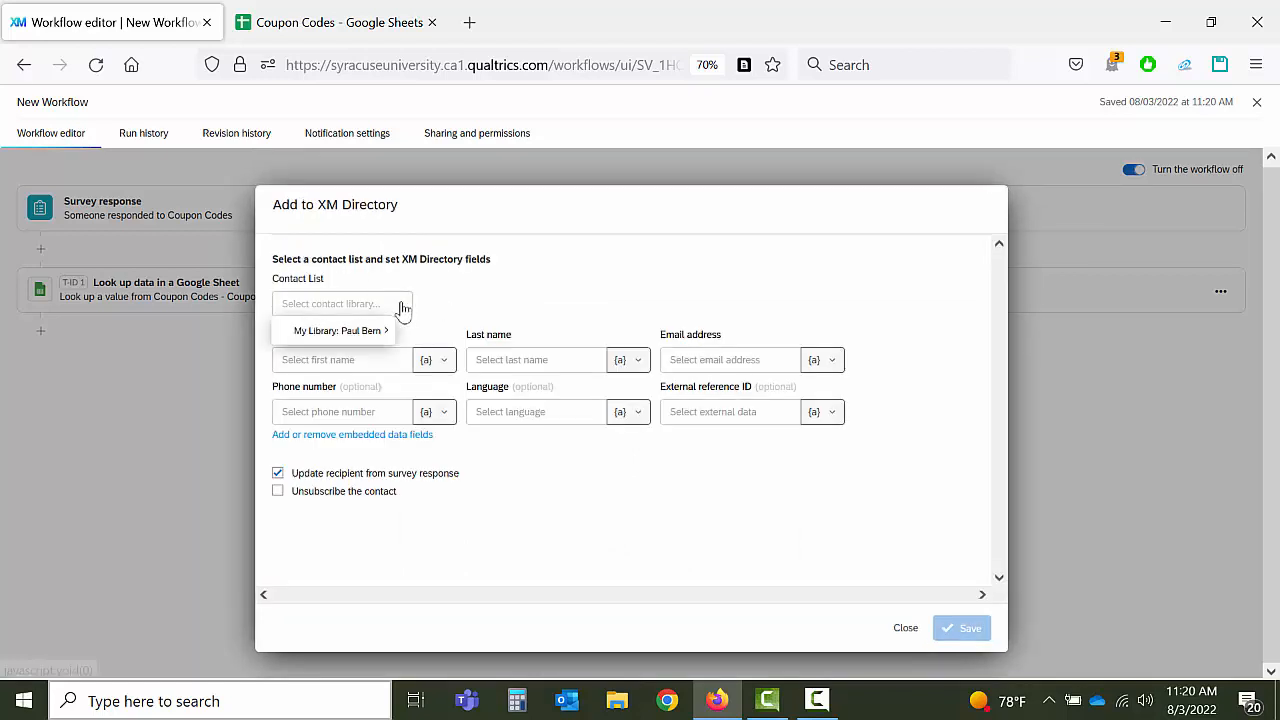
pyautogui.moveTo(372, 334)
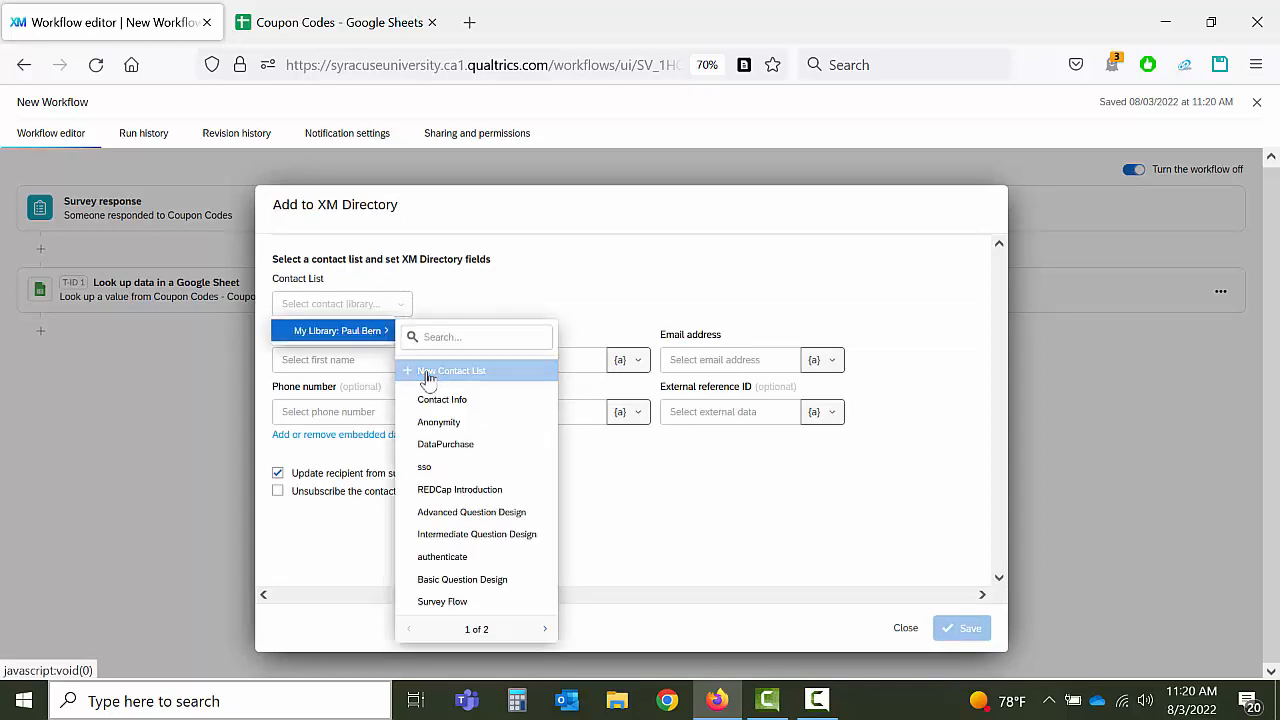
pyautogui.click(428, 374)
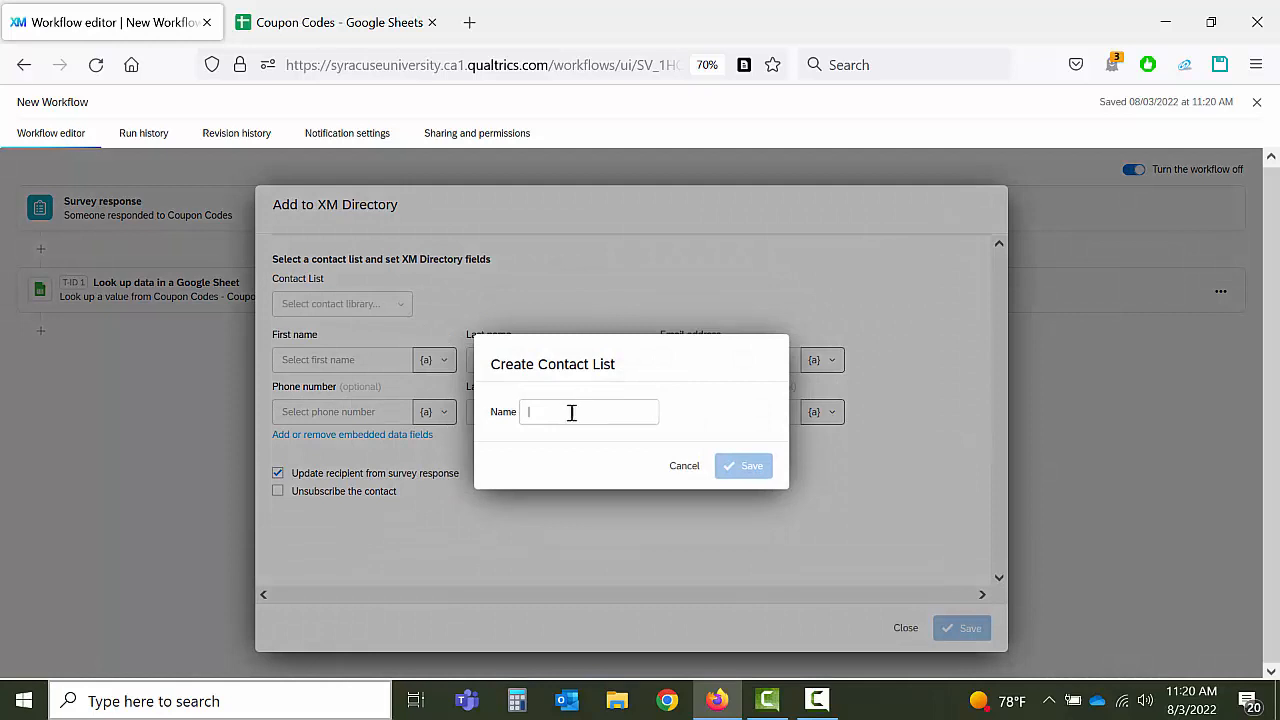
pyautogui.write('Coup')
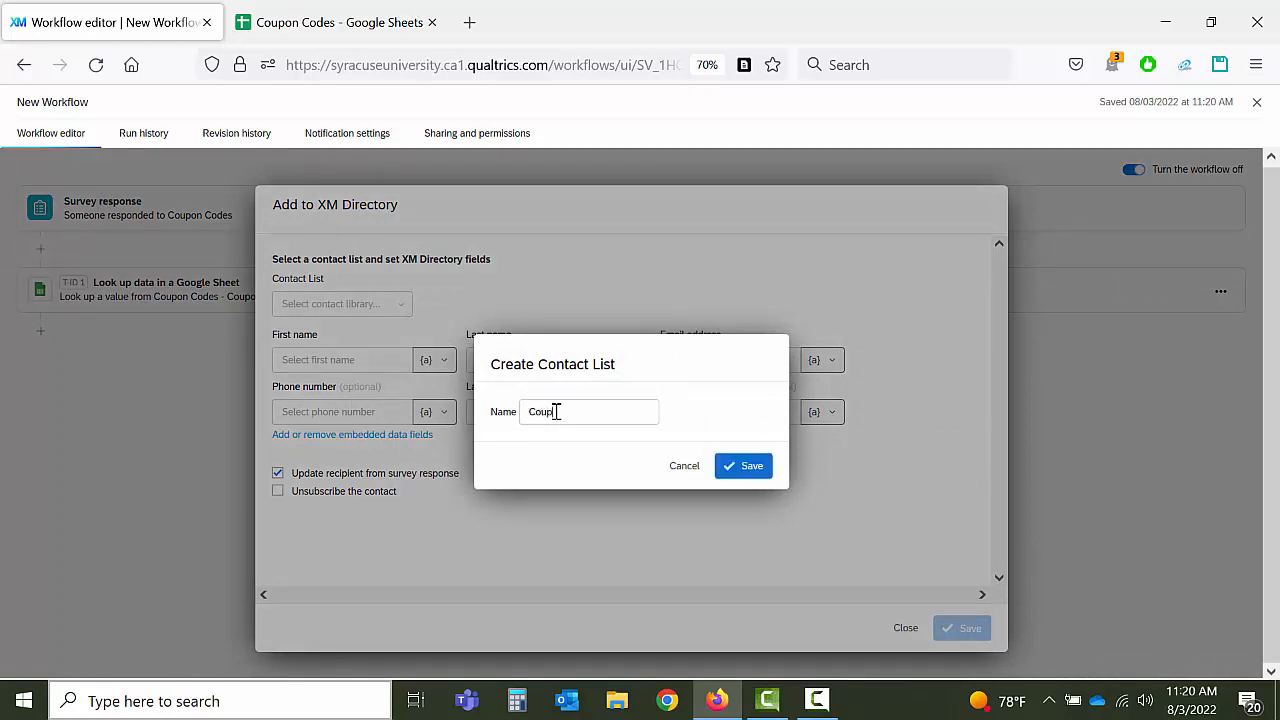
pyautogui.write('onCodes')
pyautogui.click(741, 470)
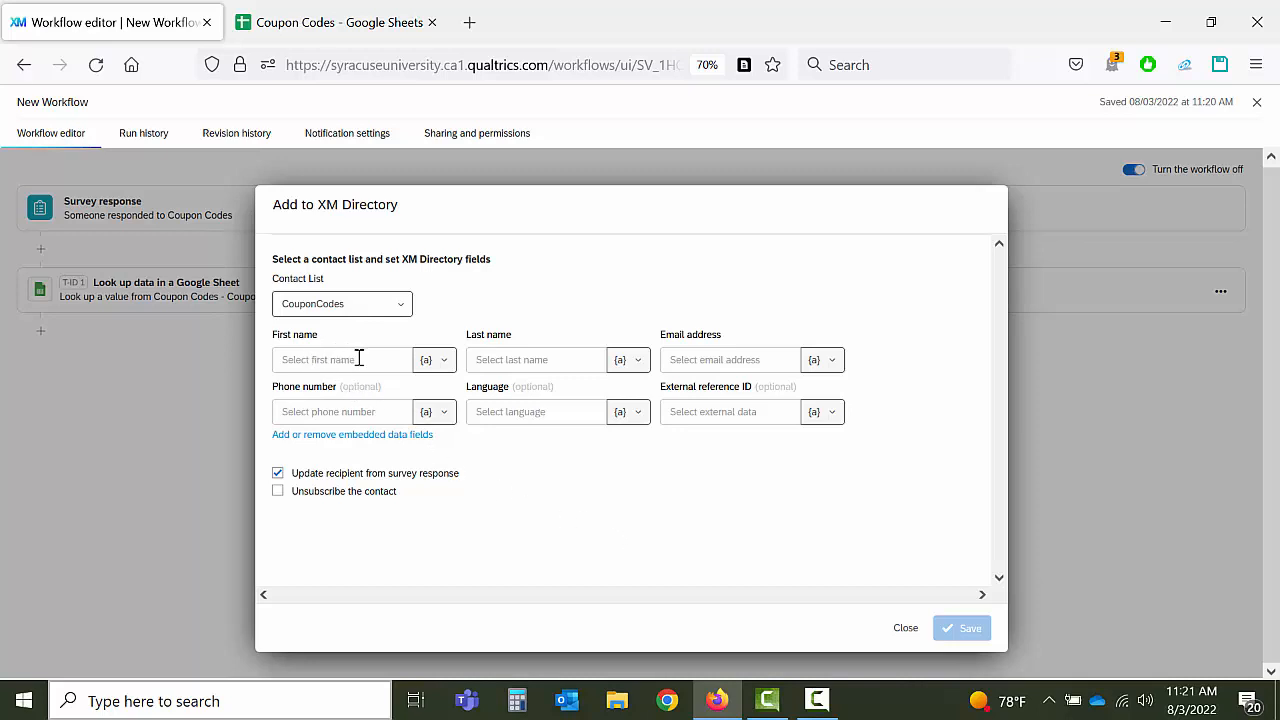
# Step: Fill the contact's first and last name from the First Name and Last Name answers
pyautogui.click(446, 365)
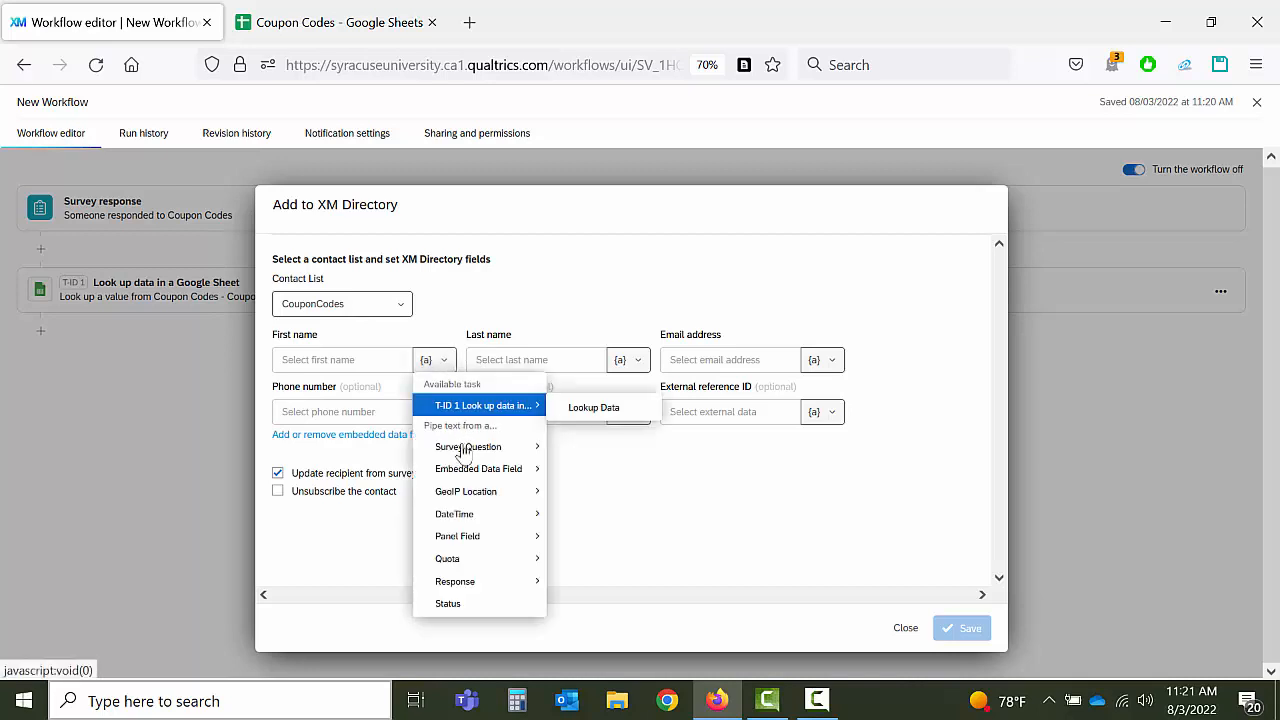
pyautogui.moveTo(462, 450)
pyautogui.moveTo(590, 488)
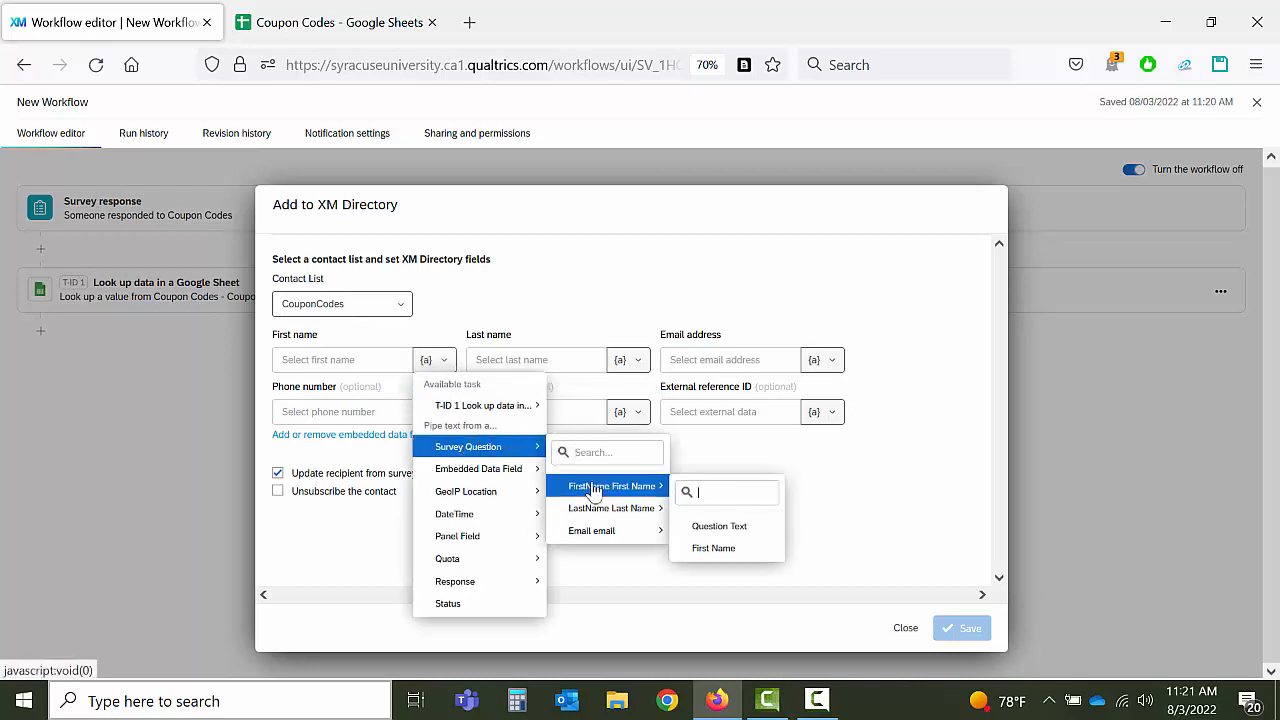
pyautogui.click(722, 550)
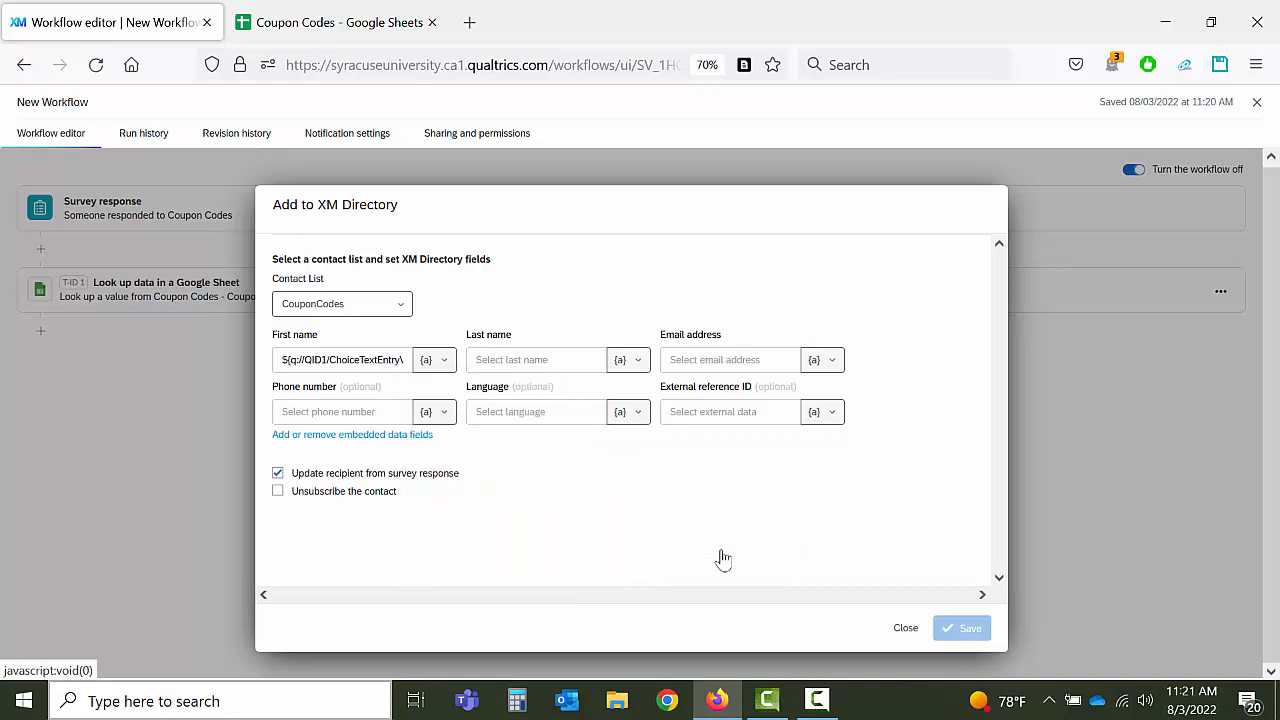
pyautogui.click(631, 365)
pyautogui.moveTo(662, 447)
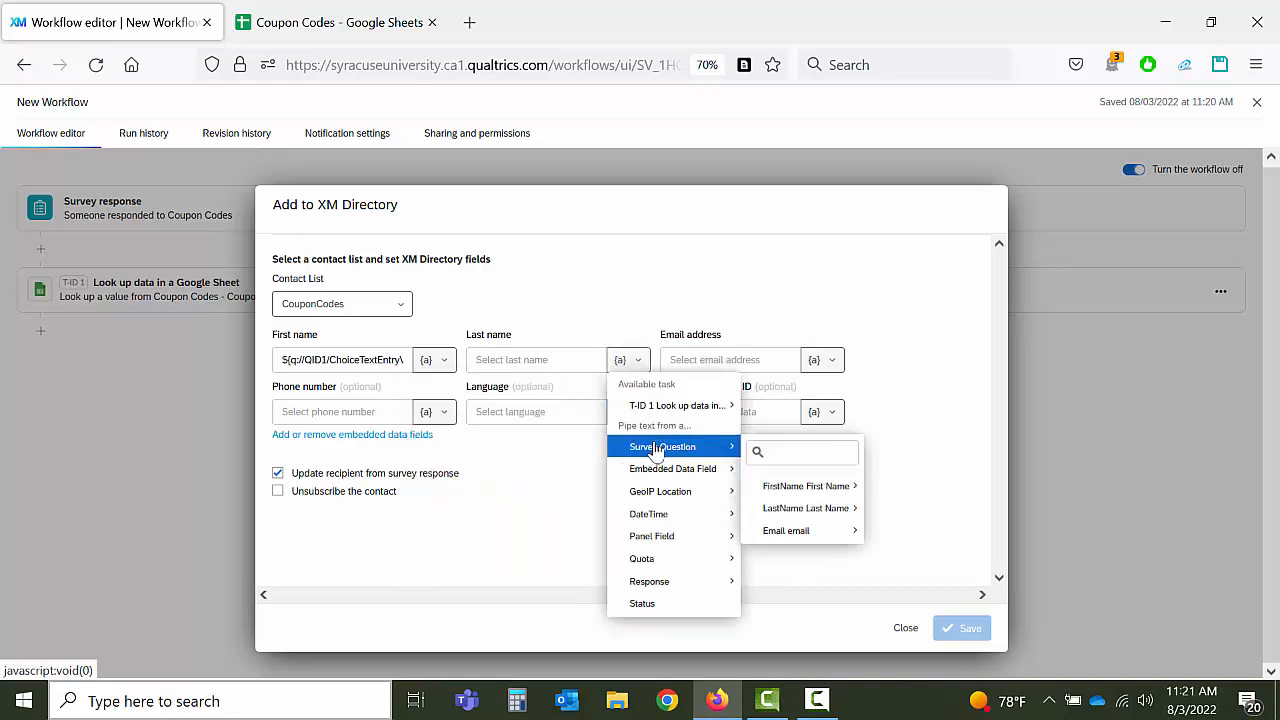
pyautogui.moveTo(790, 490)
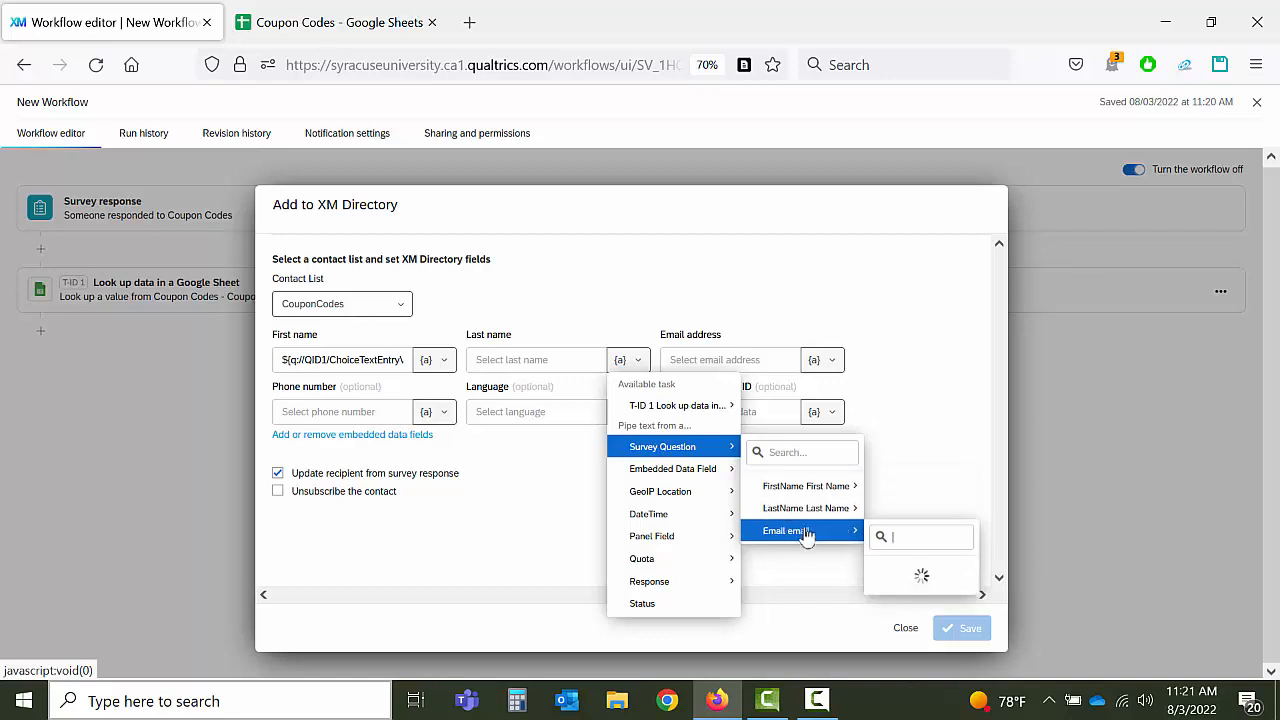
pyautogui.moveTo(812, 512)
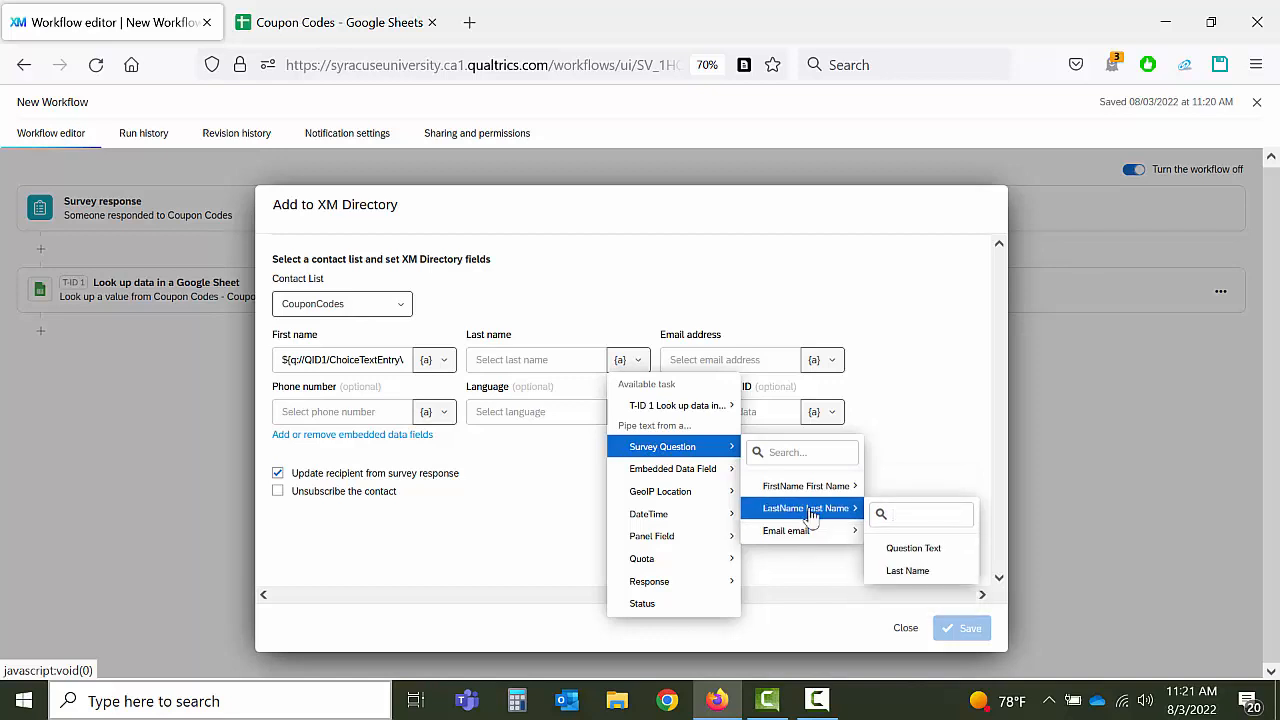
pyautogui.click(907, 570)
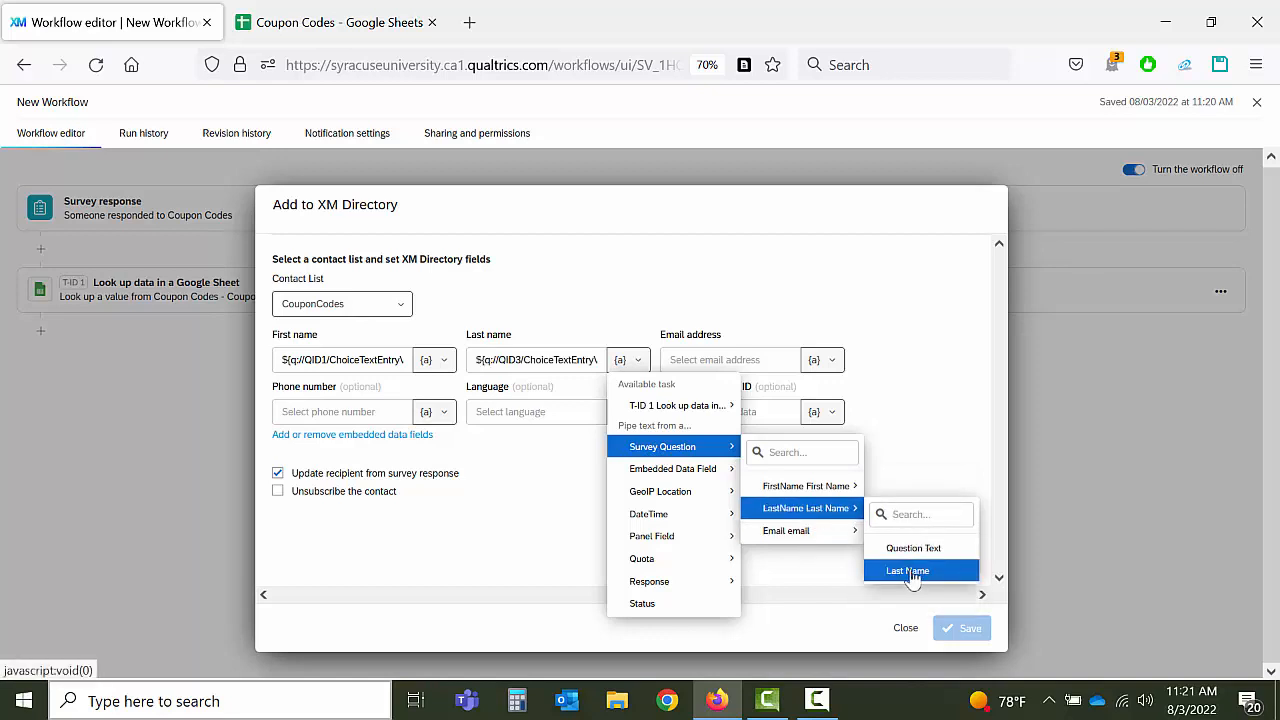
# Step: Fill the contact's email address from the survey's email answer
pyautogui.click(822, 360)
pyautogui.moveTo(825, 447)
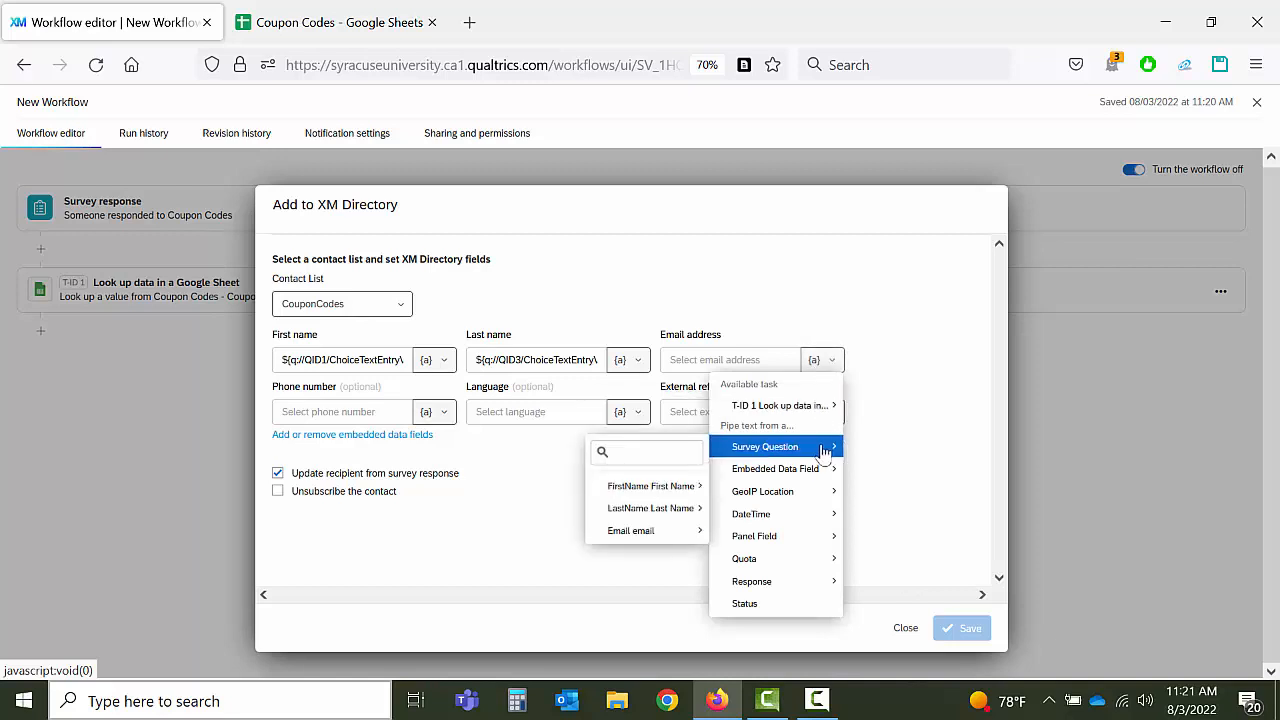
pyautogui.moveTo(645, 535)
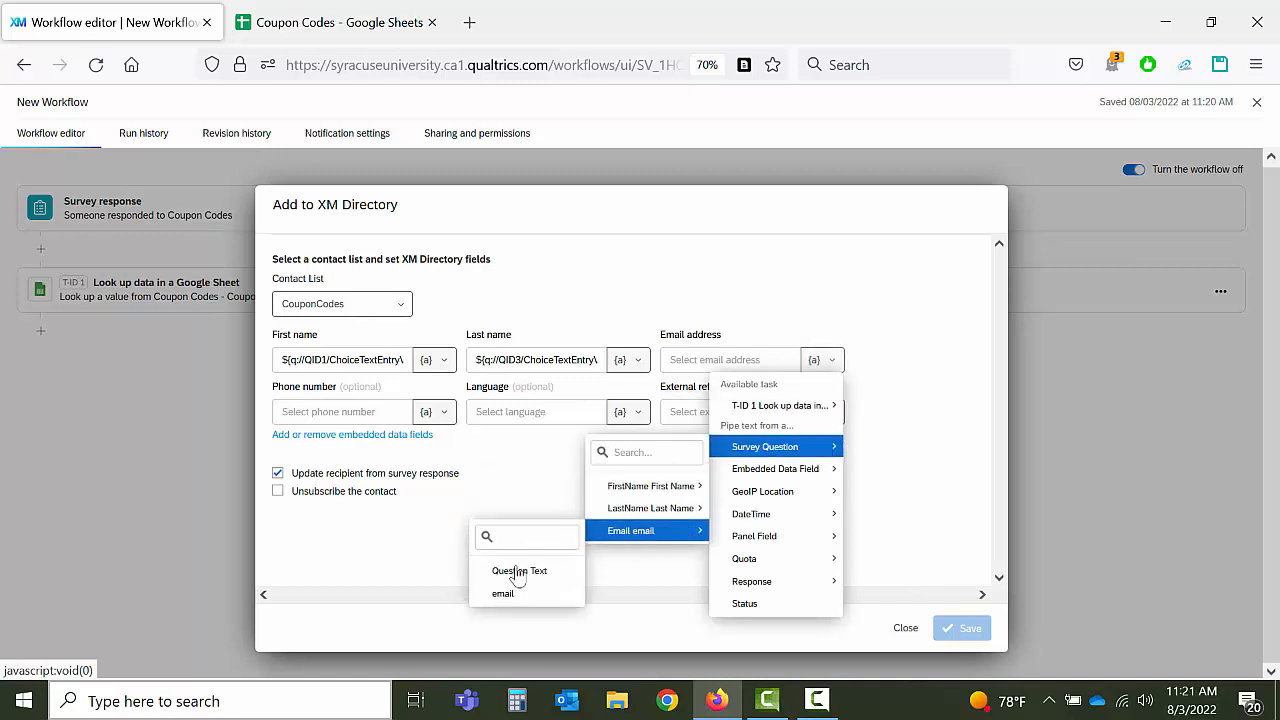
pyautogui.click(500, 596)
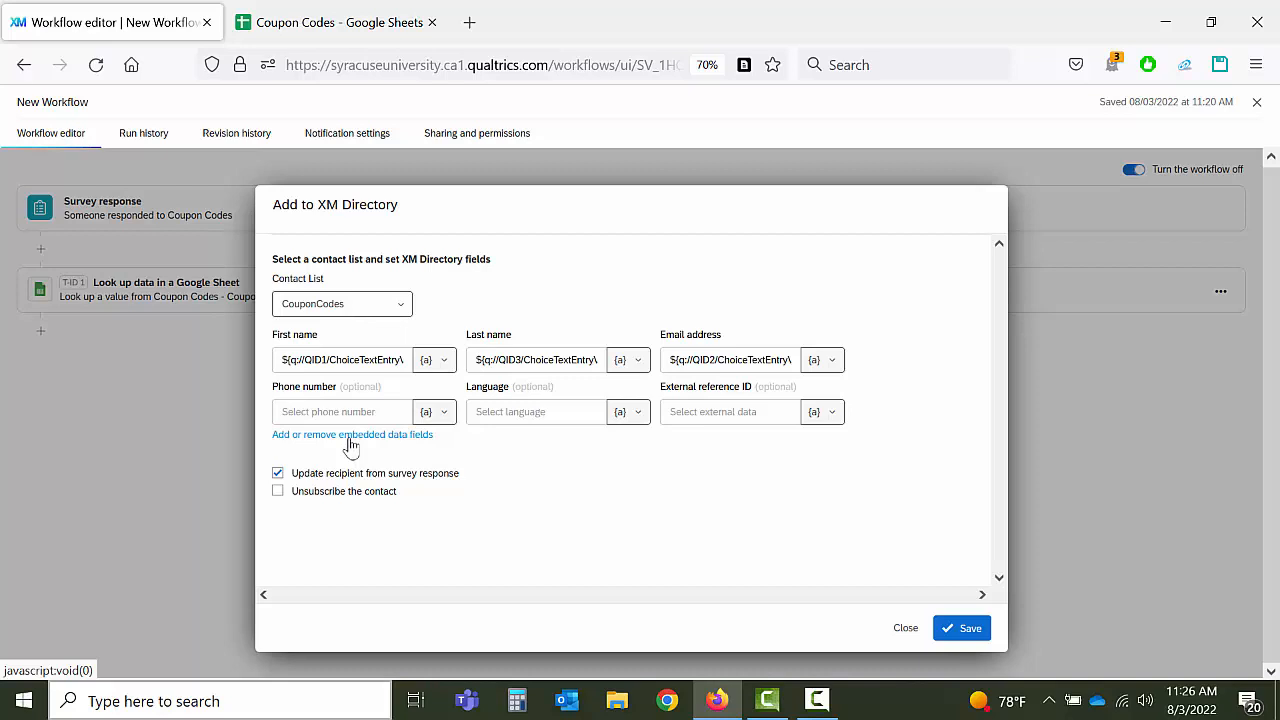
pyautogui.click(351, 437)
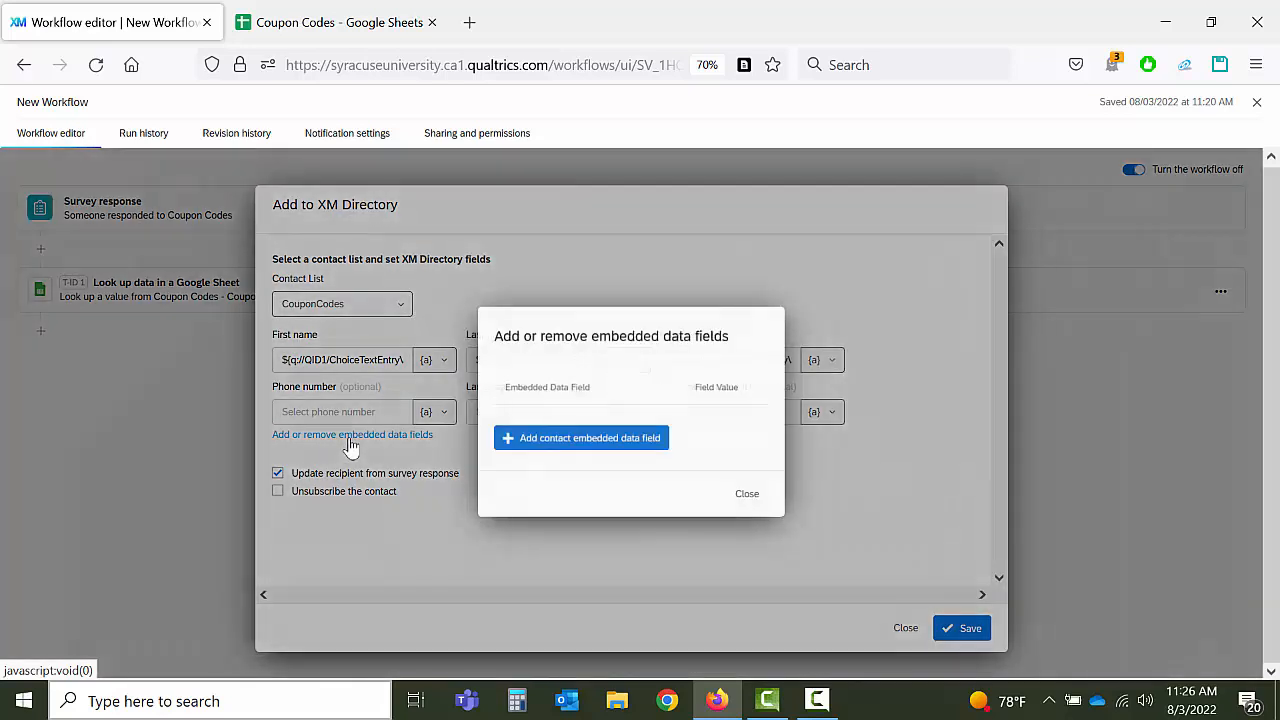
# Step: Add a QuotaCount embedded data field set to the quota's count
pyautogui.click(545, 440)
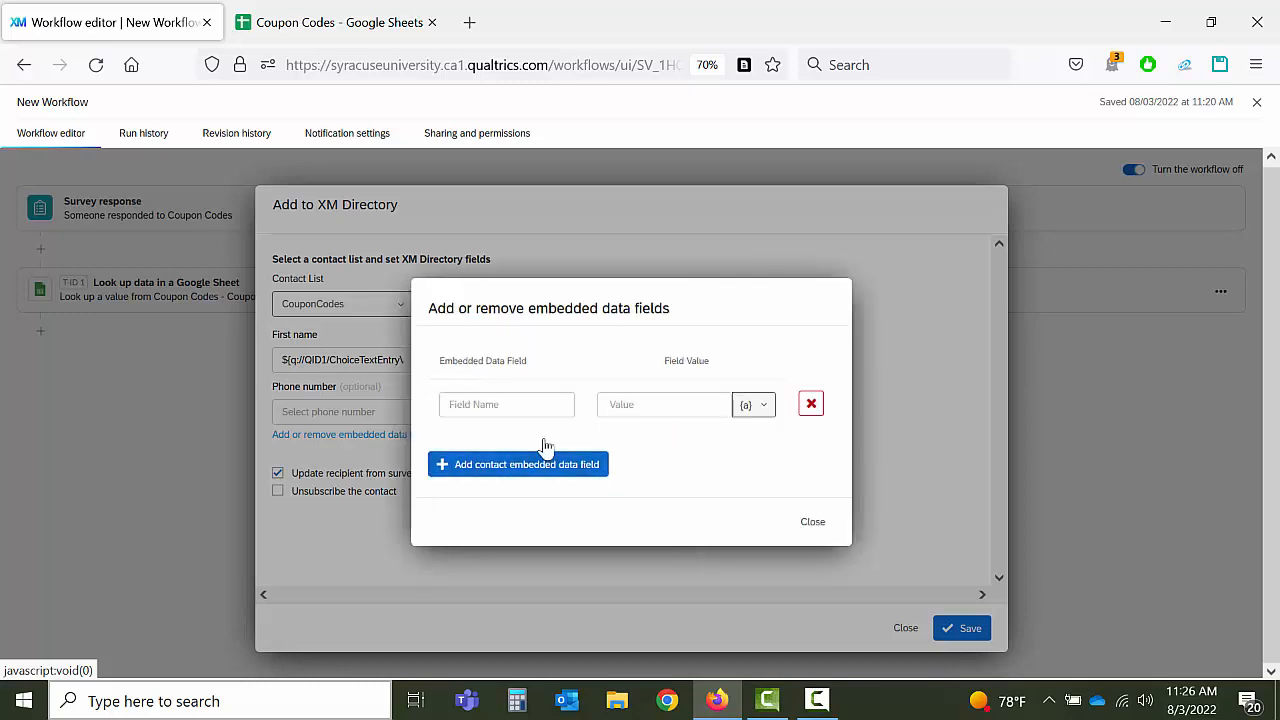
pyautogui.click(536, 405)
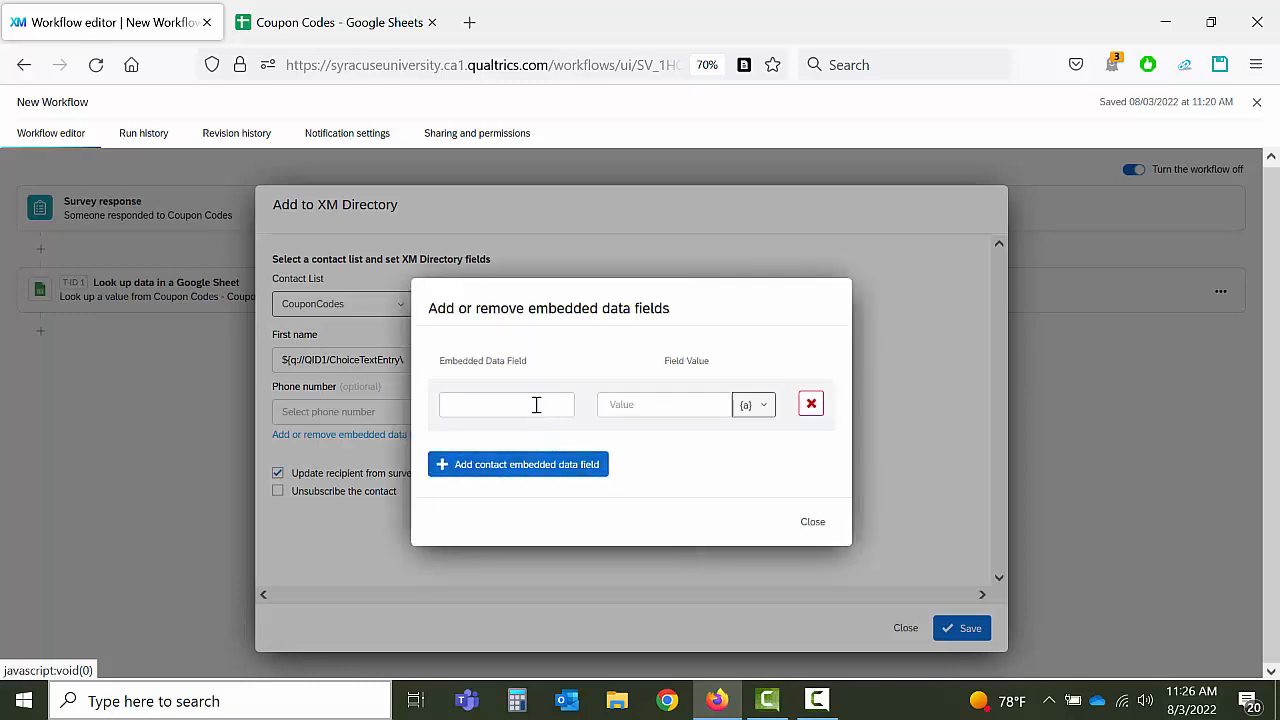
pyautogui.write('C')
pyautogui.press('BackSpace')
pyautogui.write('QuotaCount')
pyautogui.click(754, 406)
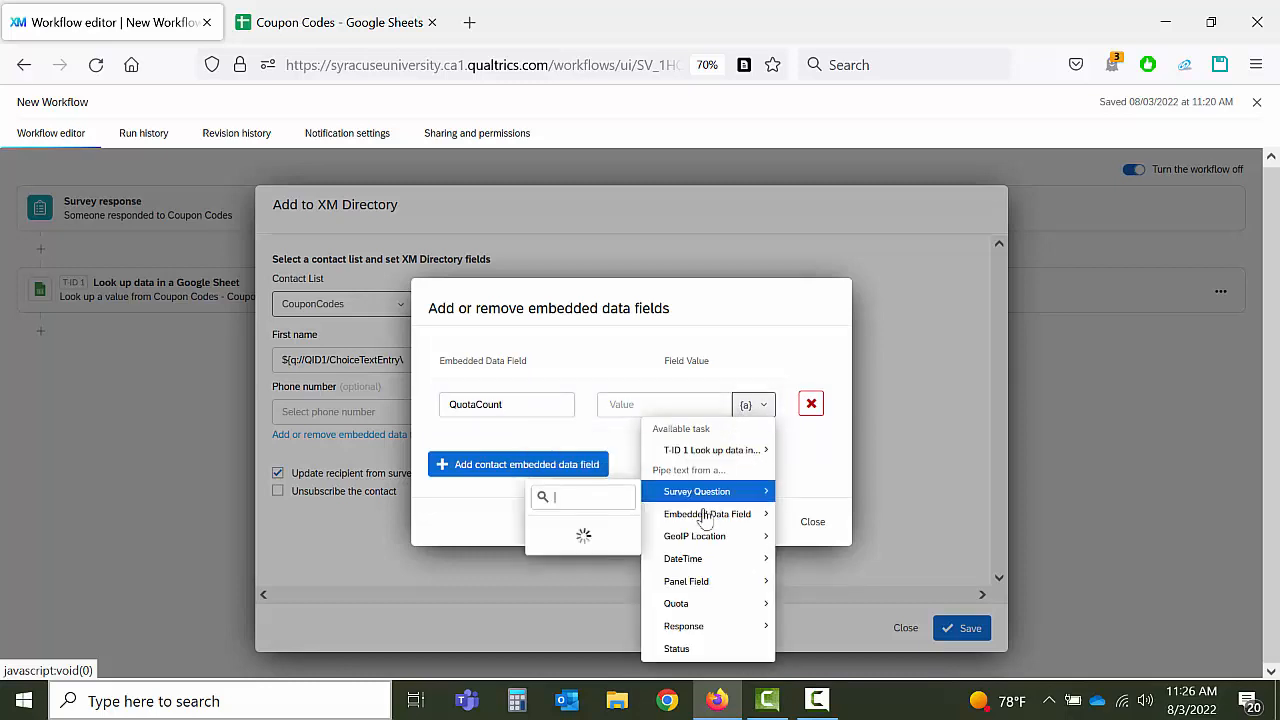
pyautogui.moveTo(694, 603)
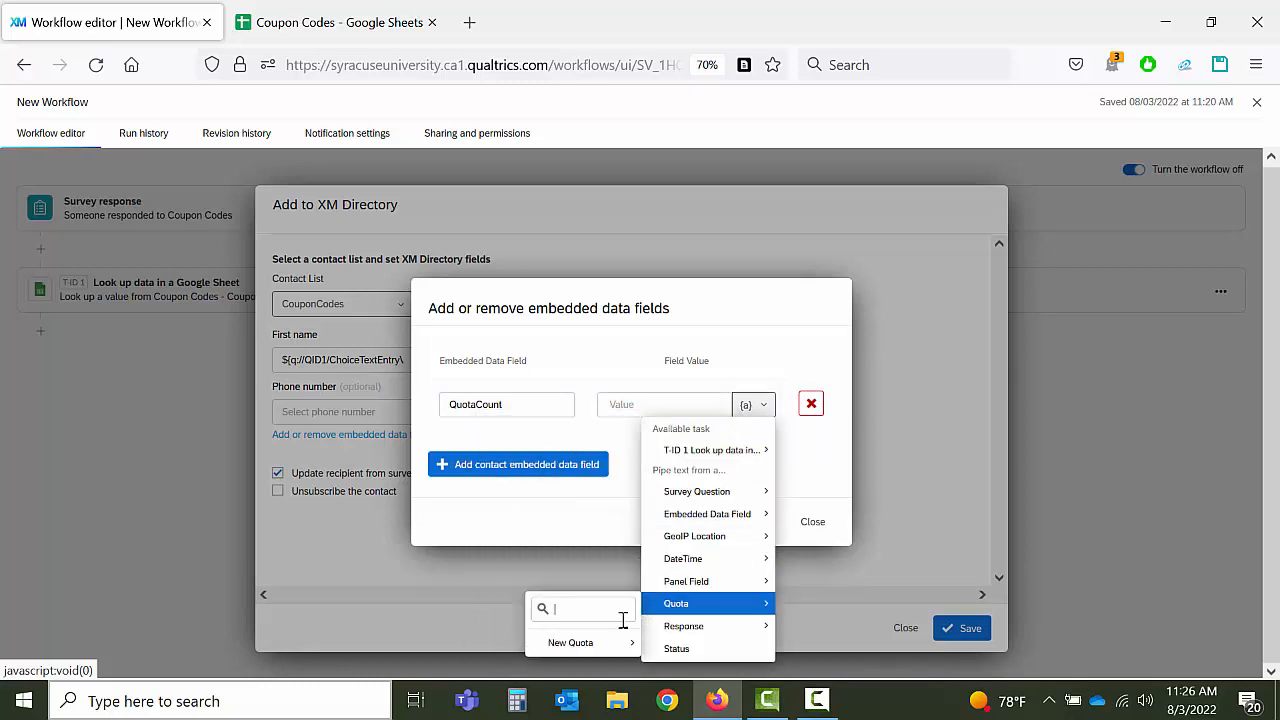
pyautogui.moveTo(586, 650)
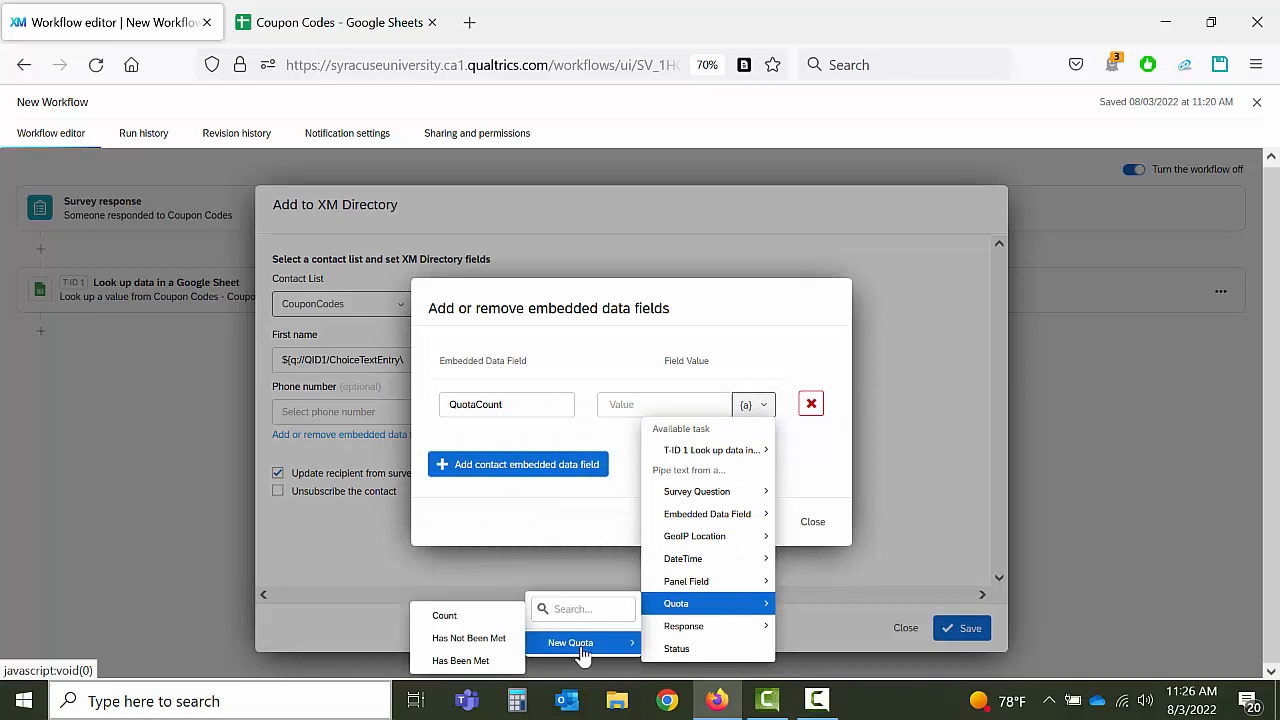
pyautogui.click(455, 620)
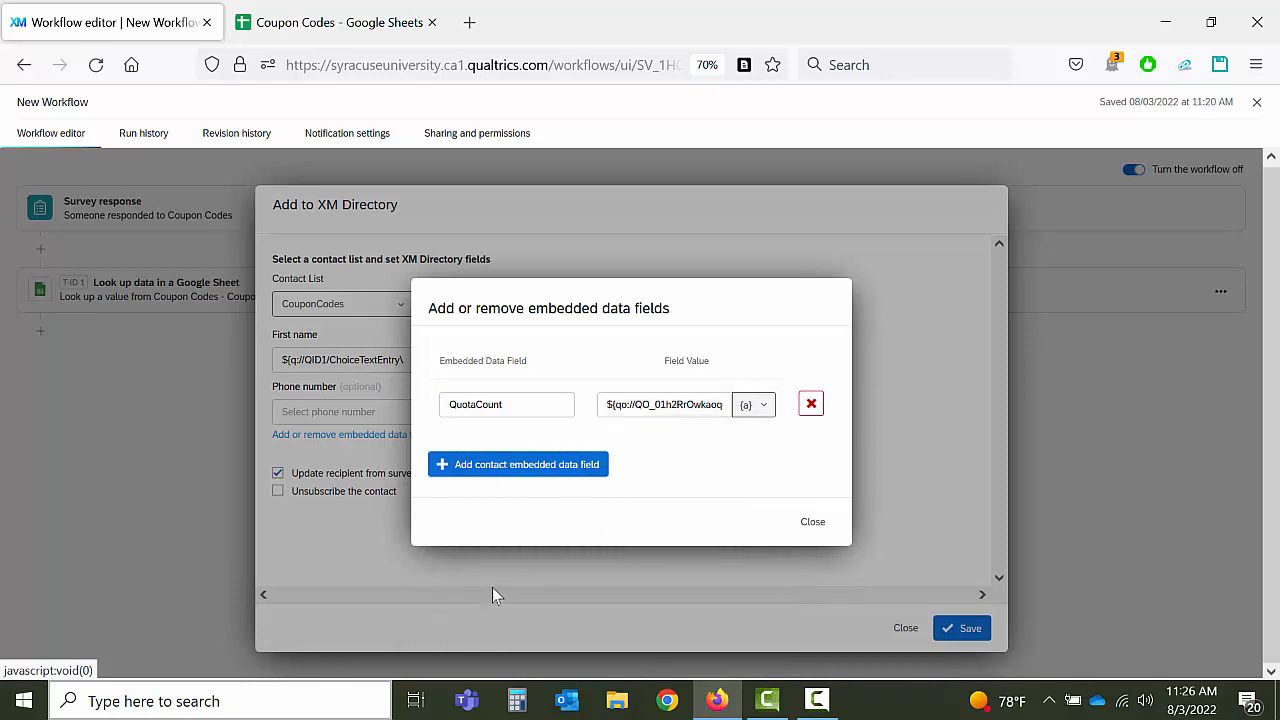
# Step: Add a CouponCode field filled from T-ID 1 Lookup Data, then close and save the task
pyautogui.click(497, 470)
pyautogui.click(507, 433)
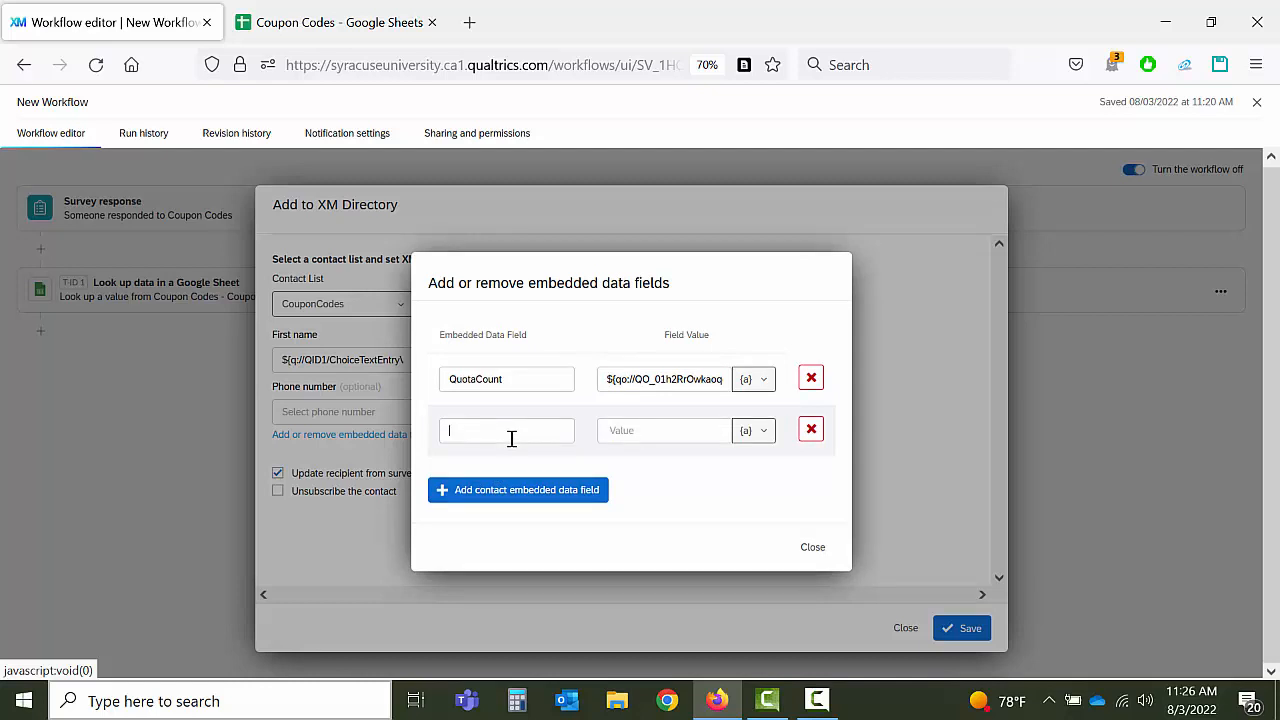
pyautogui.write('CouponCode')
pyautogui.click(760, 434)
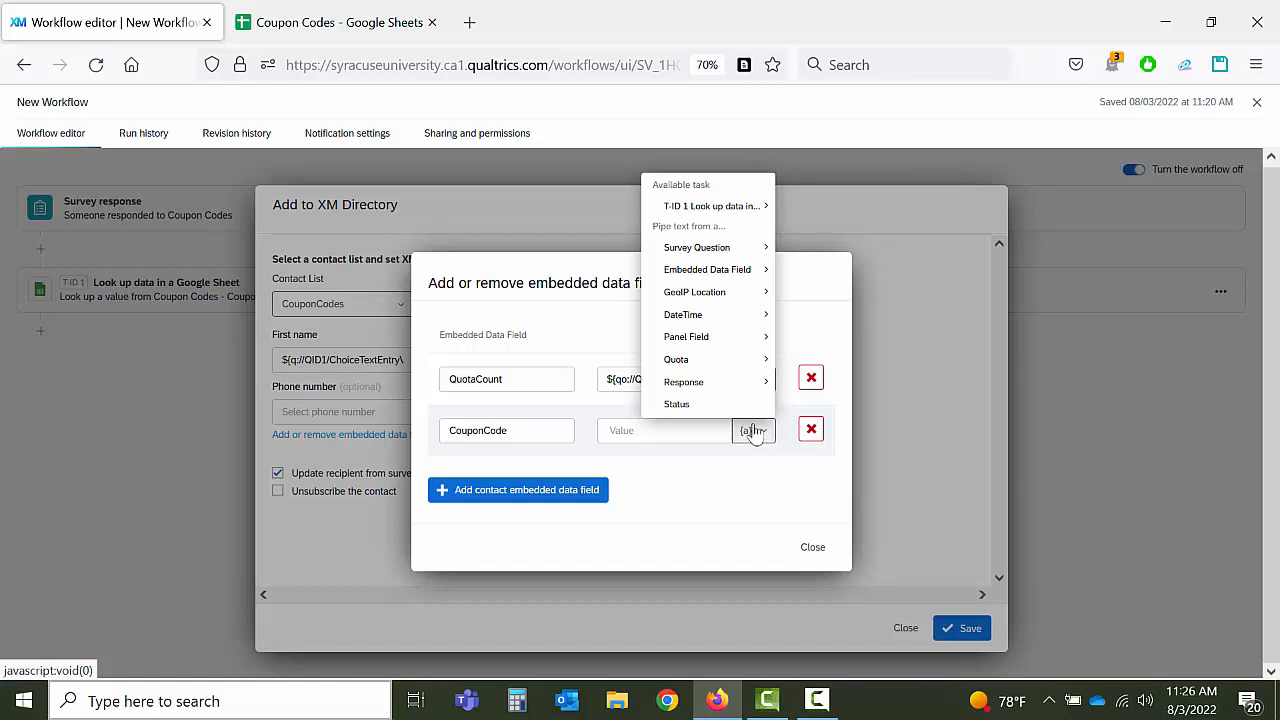
pyautogui.moveTo(715, 380)
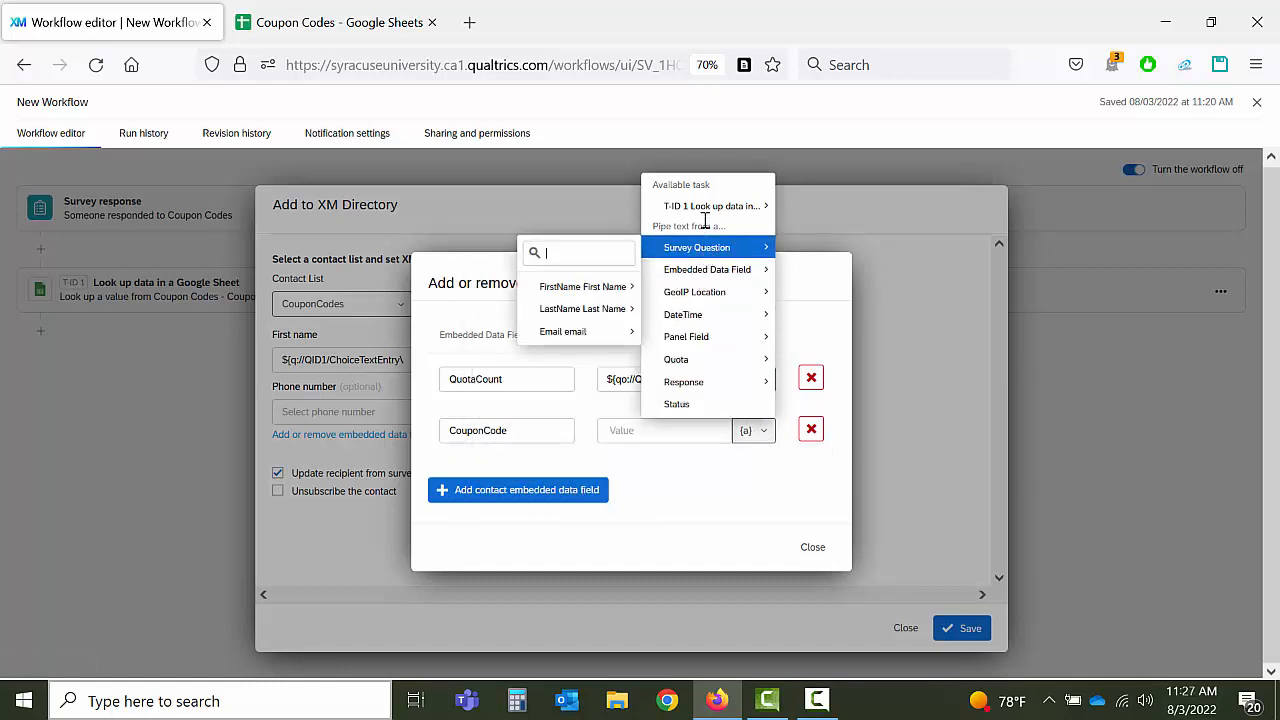
pyautogui.moveTo(698, 207)
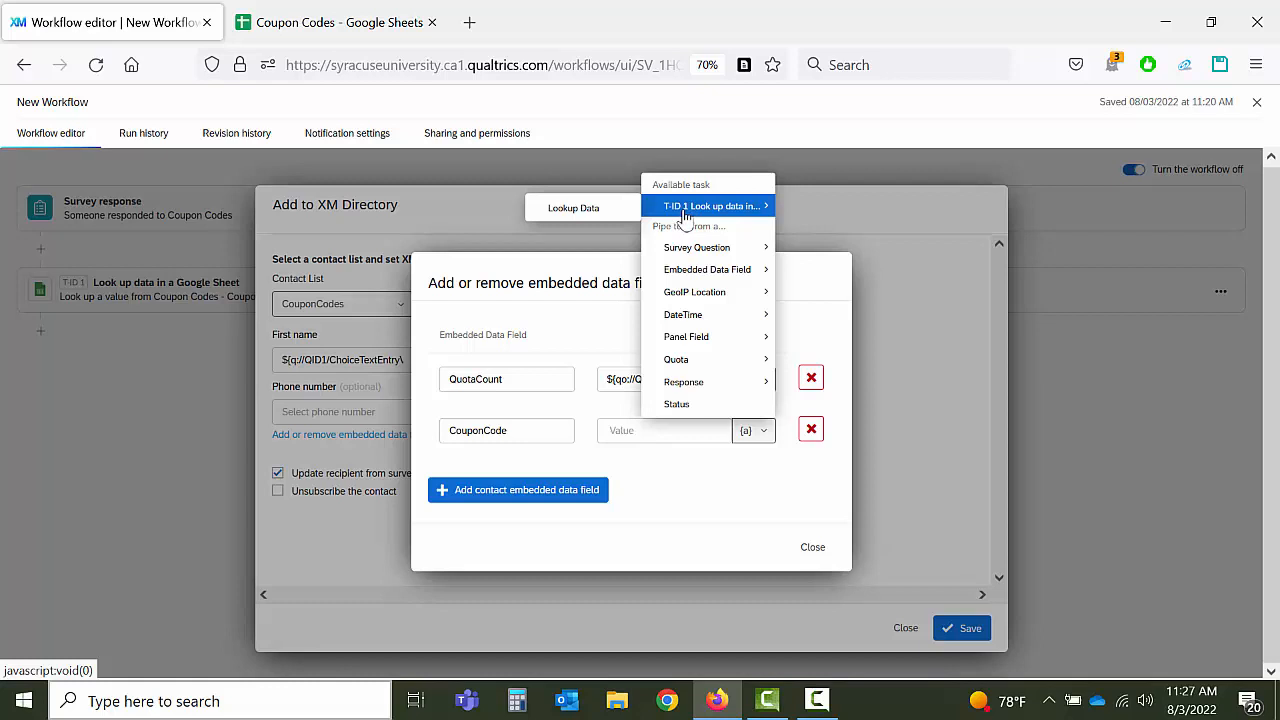
pyautogui.click(576, 210)
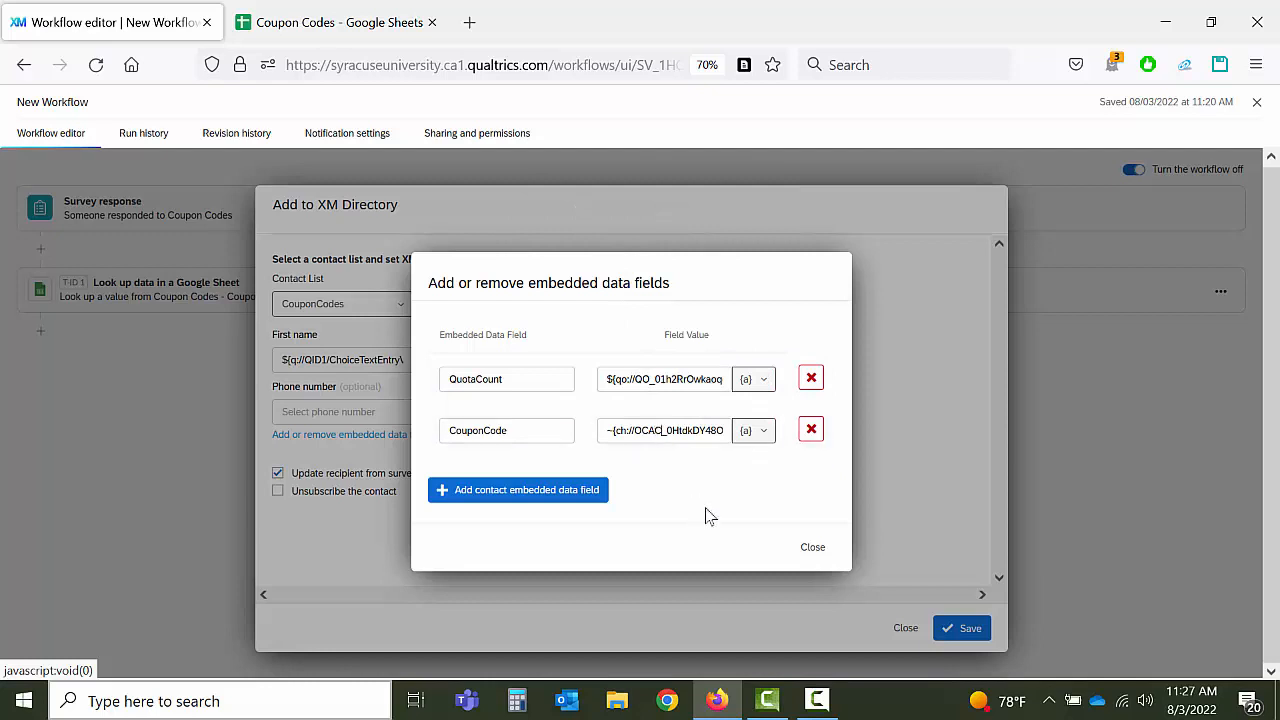
pyautogui.press('Right')
pyautogui.press('Right')
pyautogui.press('Right')
pyautogui.press('Right')
pyautogui.press('Right')
pyautogui.press('Right')
pyautogui.press('Right')
pyautogui.press('Right')
pyautogui.press('Right')
pyautogui.press('Right')
pyautogui.press('Right')
pyautogui.press('Right')
pyautogui.press('Right')
pyautogui.press('Right')
pyautogui.press('Right')
pyautogui.press('Right')
pyautogui.press('Right')
pyautogui.press('Right')
pyautogui.press('Right')
pyautogui.press('Right')
pyautogui.click(812, 550)
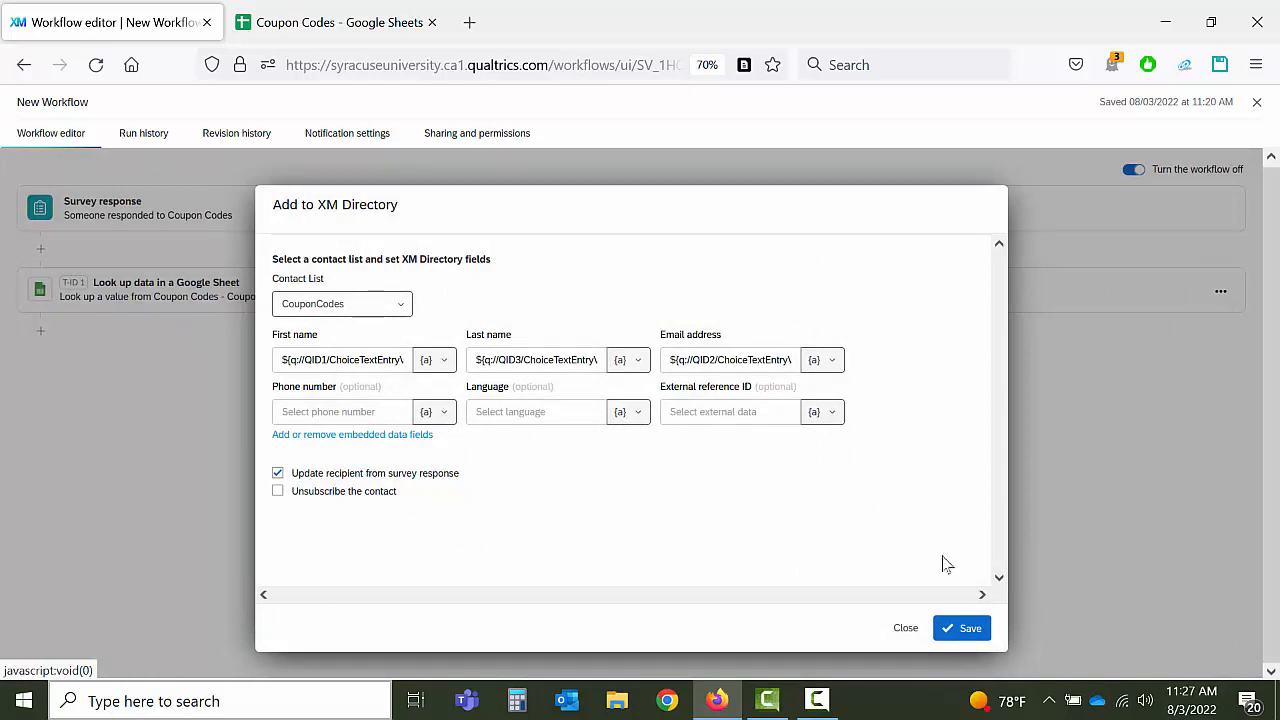
pyautogui.click(963, 627)
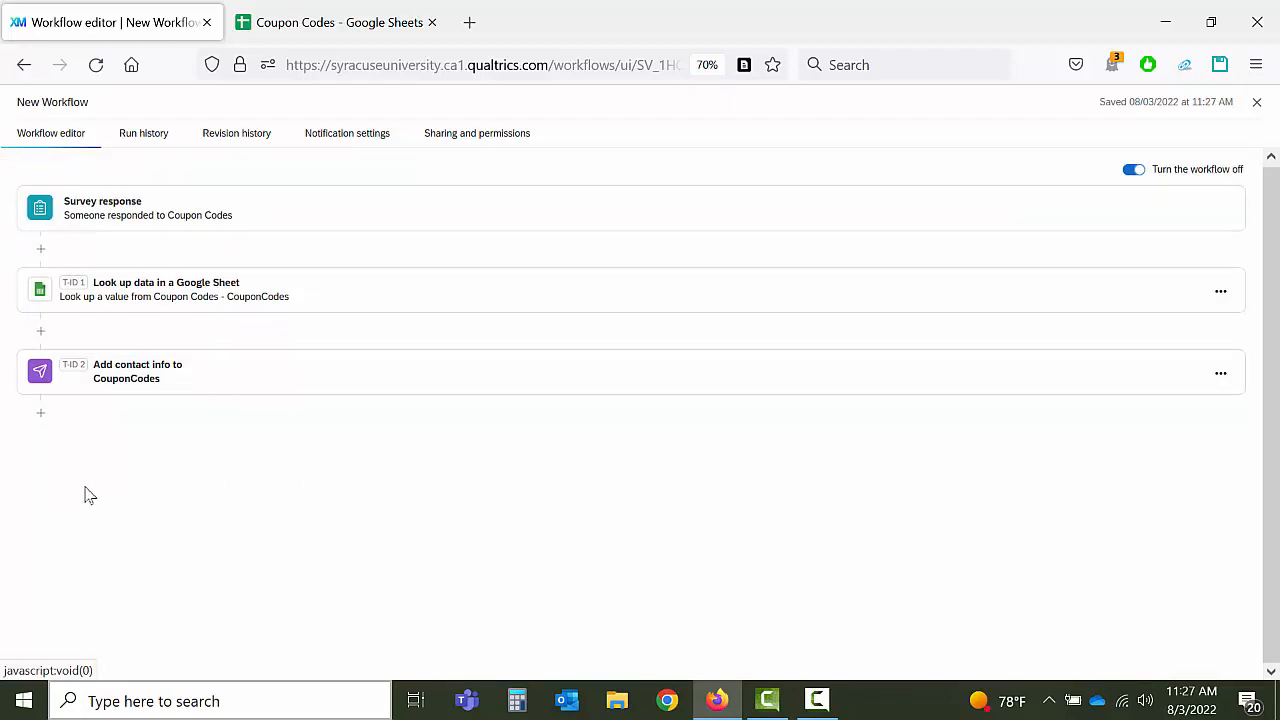
# Step: Add a new task after the T-ID 2 contact step and pick the Email app
pyautogui.click(42, 416)
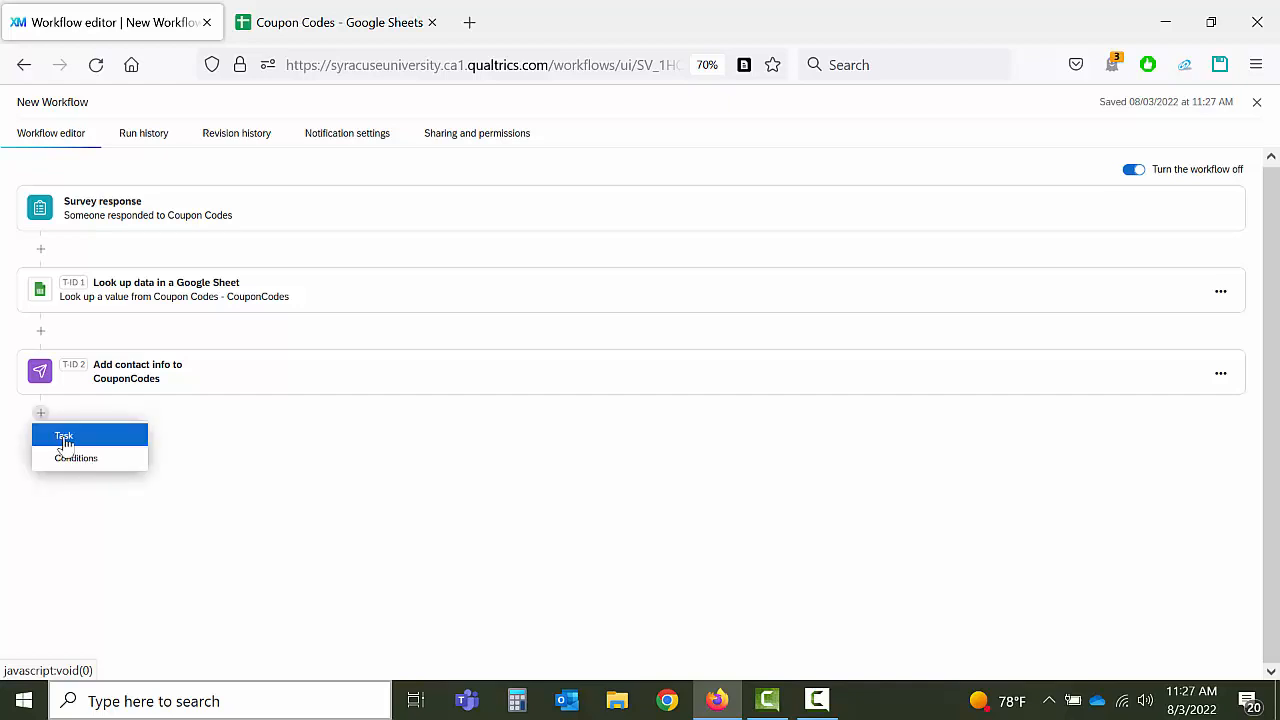
pyautogui.click(65, 440)
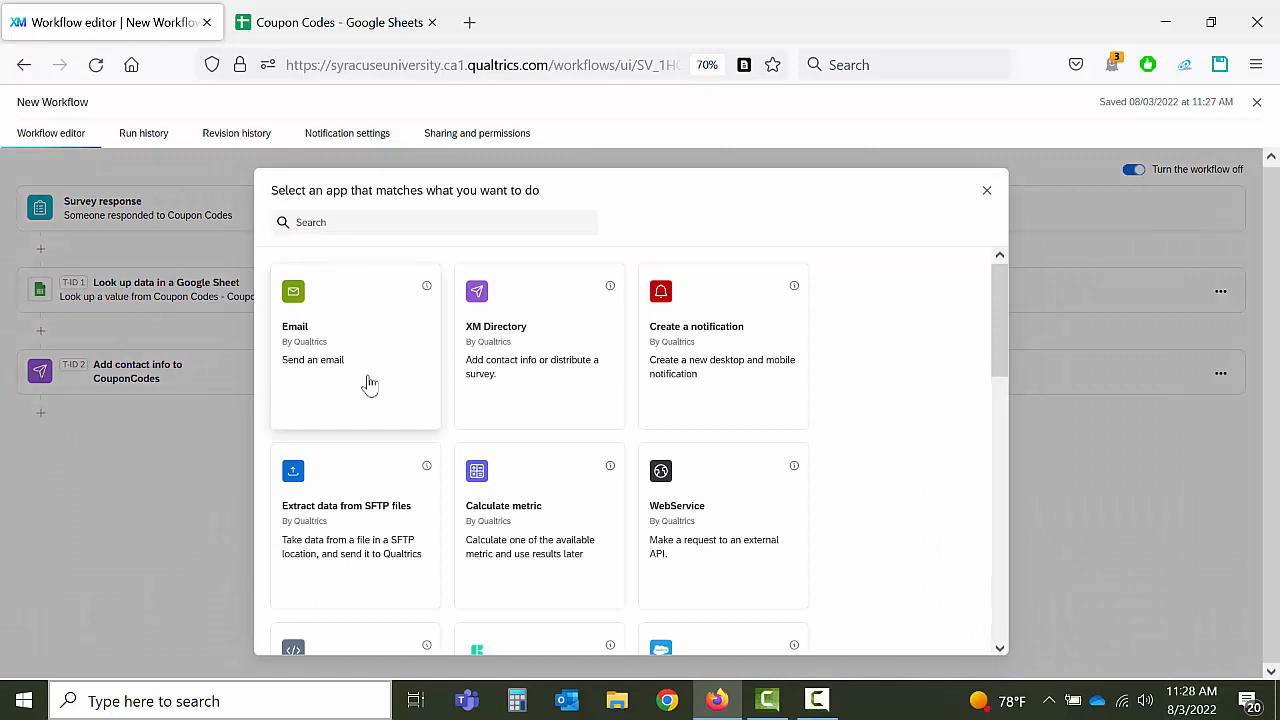
pyautogui.click(369, 384)
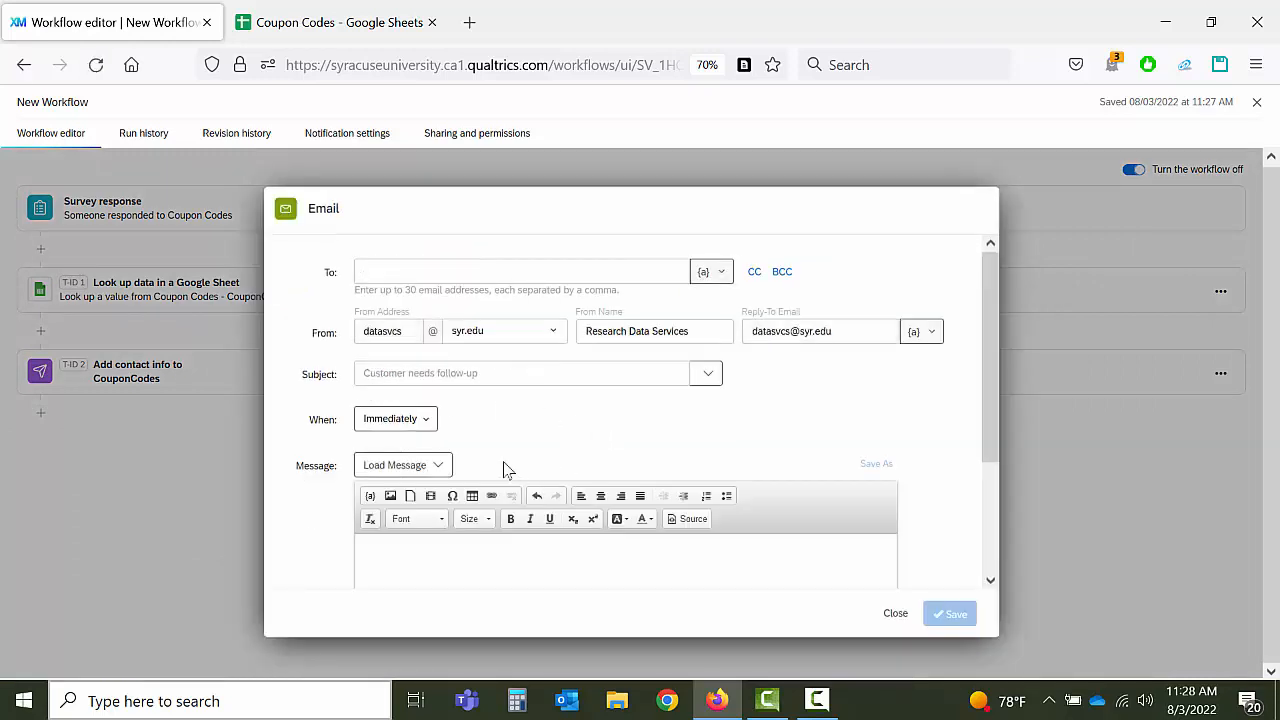
# Step: Address the email to the piped email answer with subject 'Here's your code', sent Immediately
pyautogui.click(708, 273)
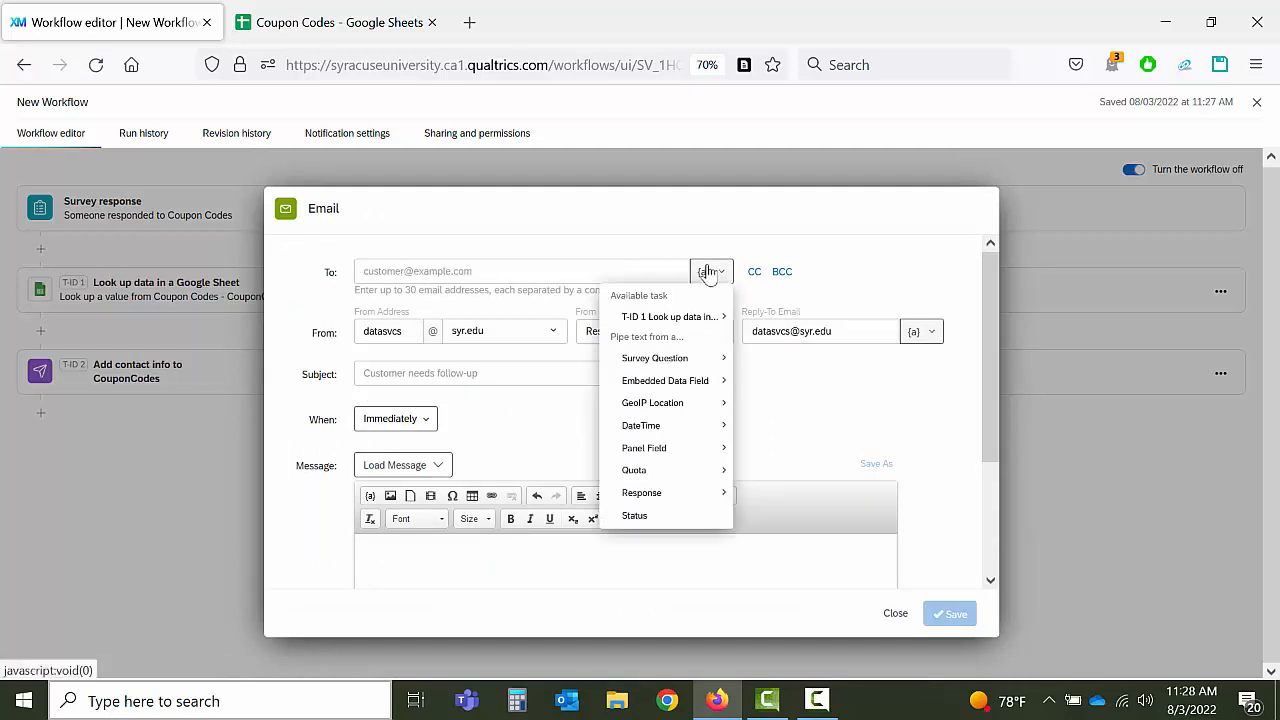
pyautogui.moveTo(660, 362)
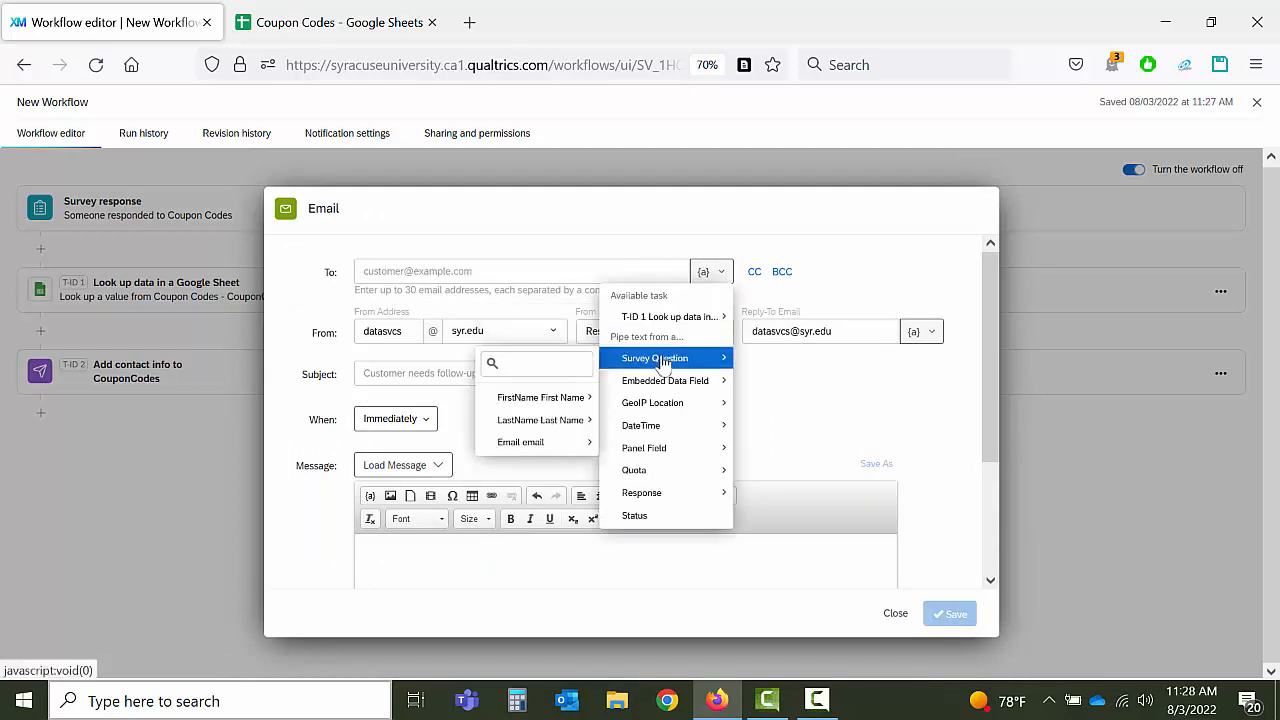
pyautogui.moveTo(523, 445)
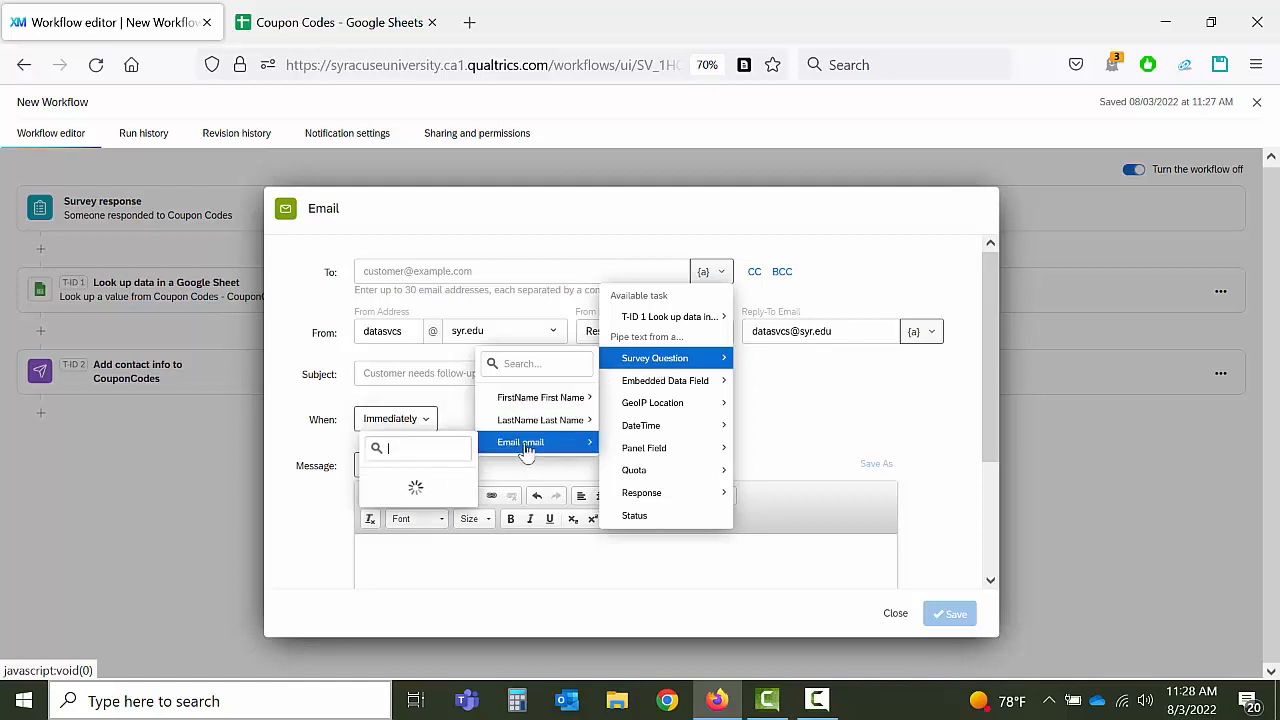
pyautogui.click(398, 505)
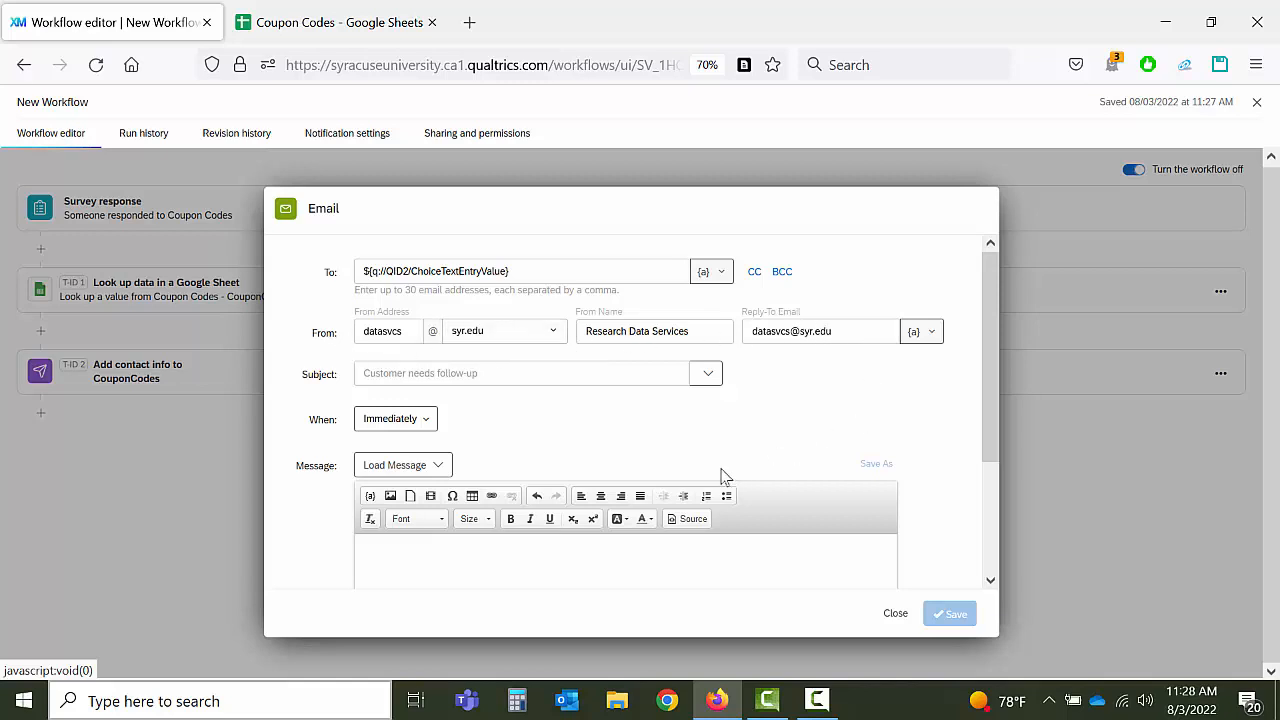
pyautogui.click(532, 366)
pyautogui.write("Here's you")
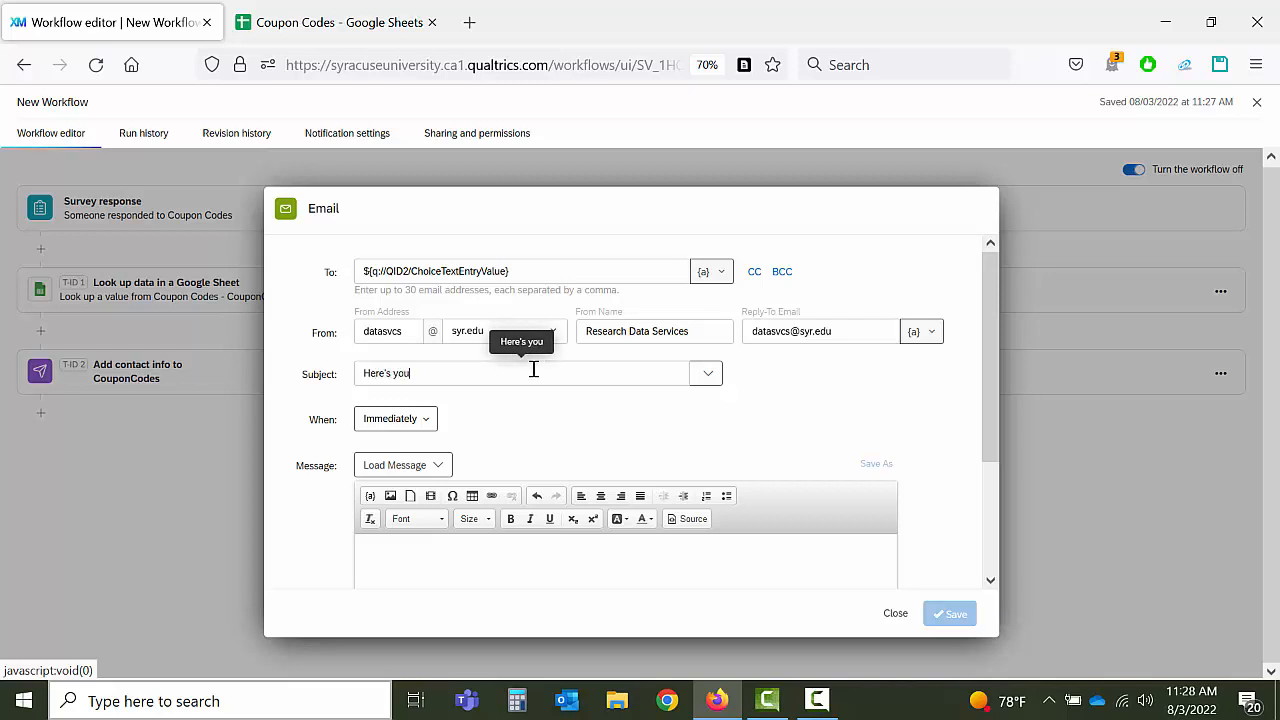
pyautogui.write('r code')
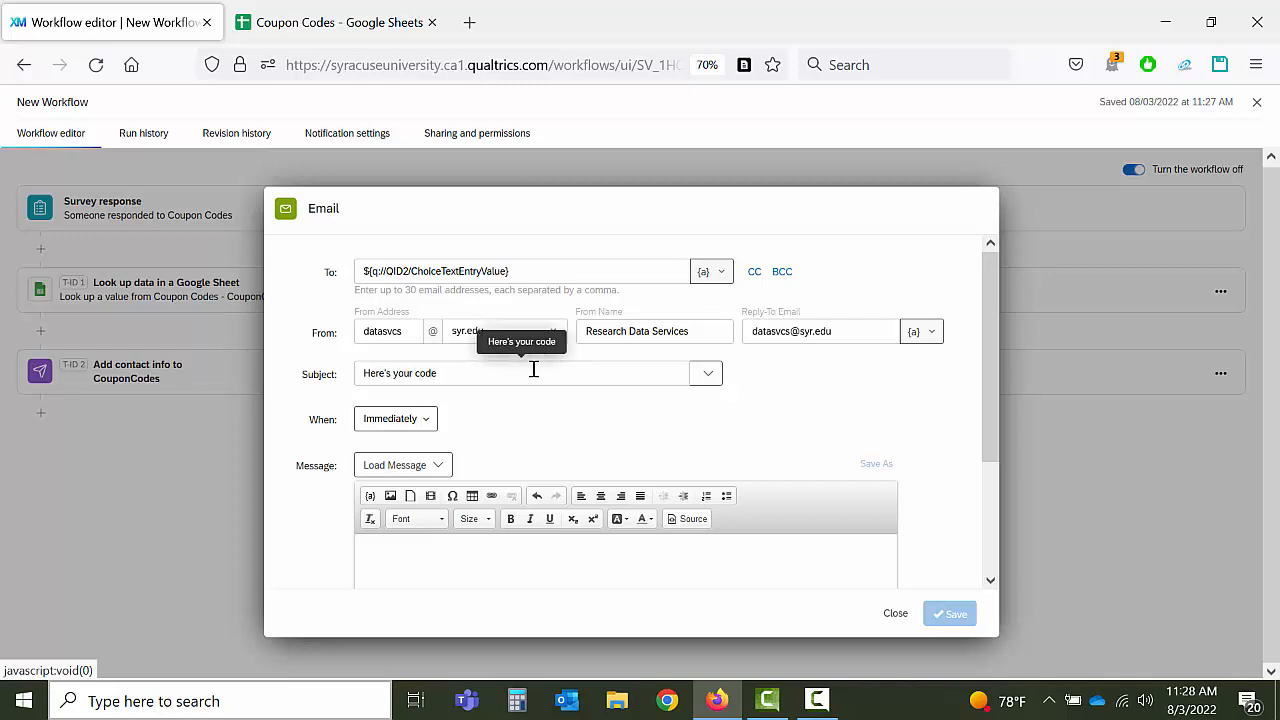
pyautogui.click(430, 420)
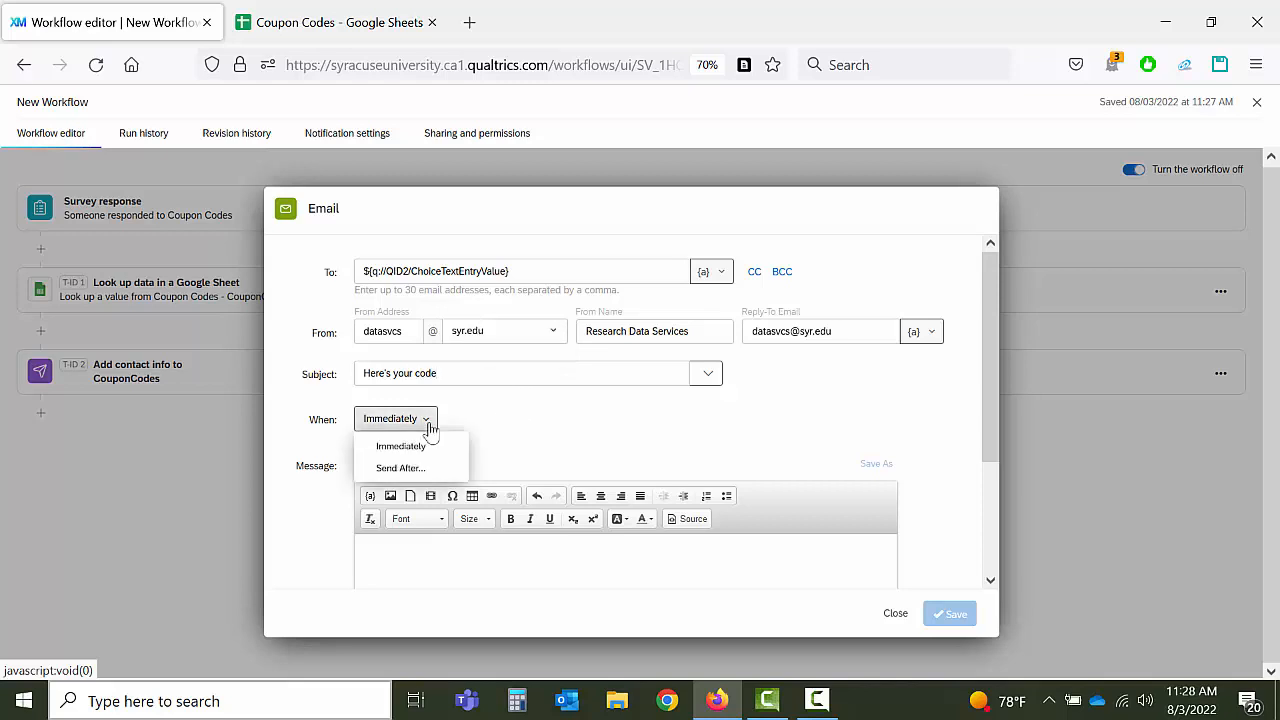
pyautogui.click(533, 417)
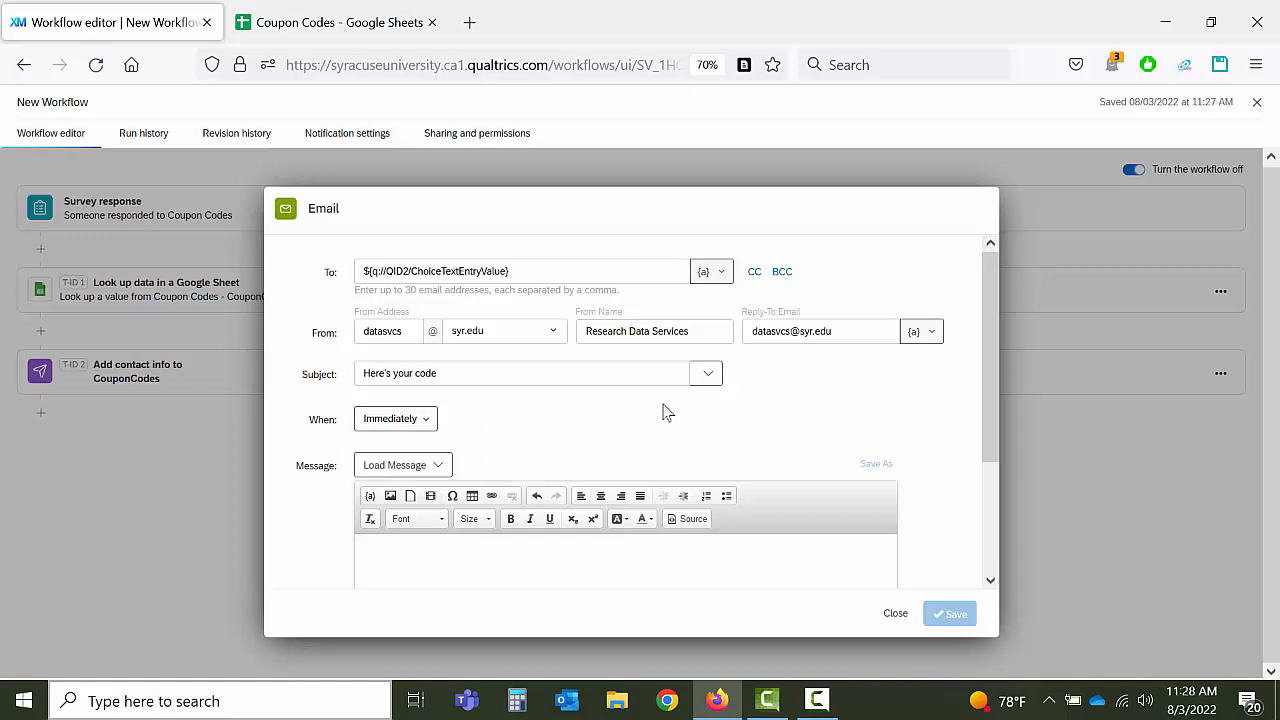
pyautogui.scroll(-3, 661, 405)
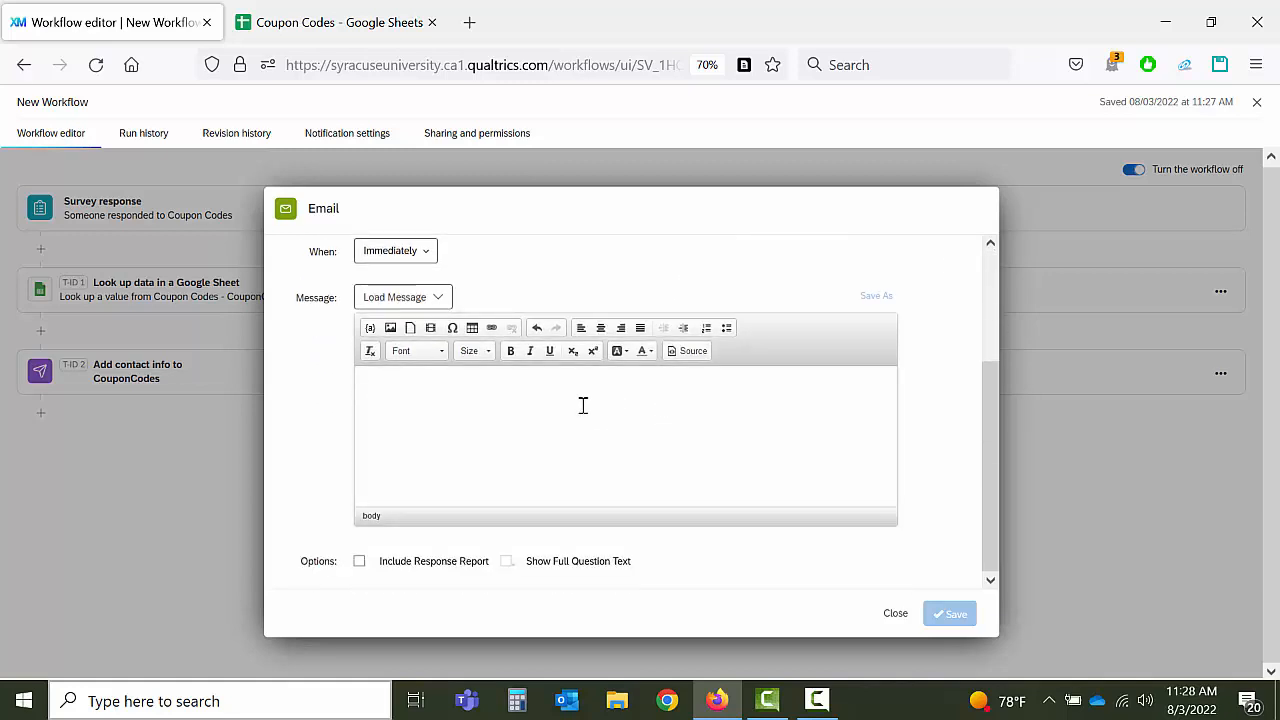
# Step: Write 'Hi, Here is your Coupon Code' followed by the piped T-ID 1 Lookup Data result
pyautogui.write('Hi')
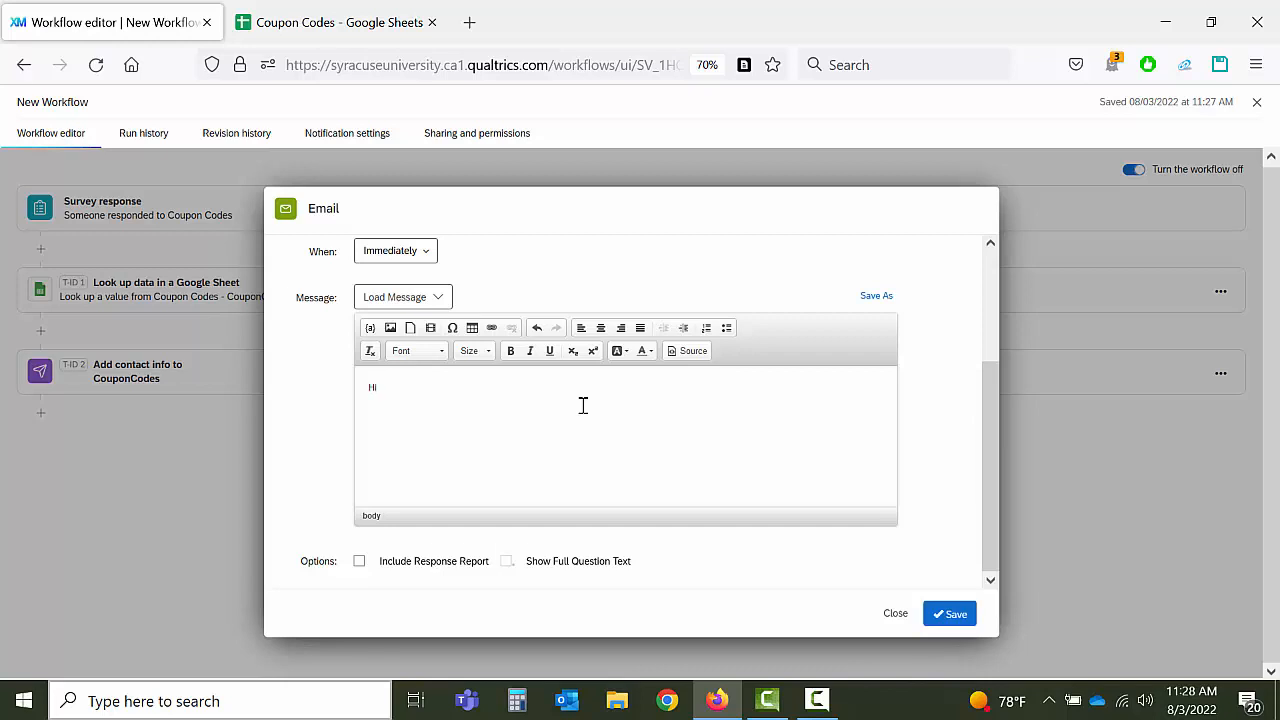
pyautogui.write(', Here is you')
pyautogui.press('BackSpace')
pyautogui.write('r Coupon Code:')
pyautogui.click(369, 330)
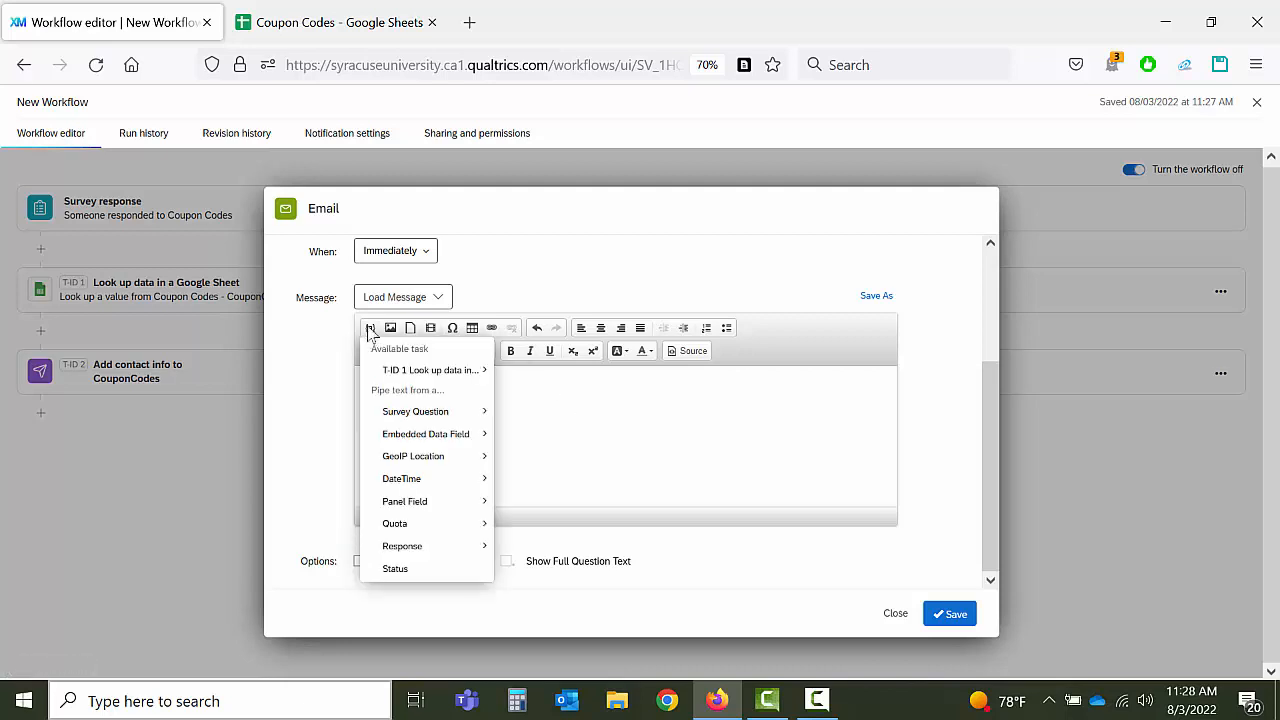
pyautogui.moveTo(386, 372)
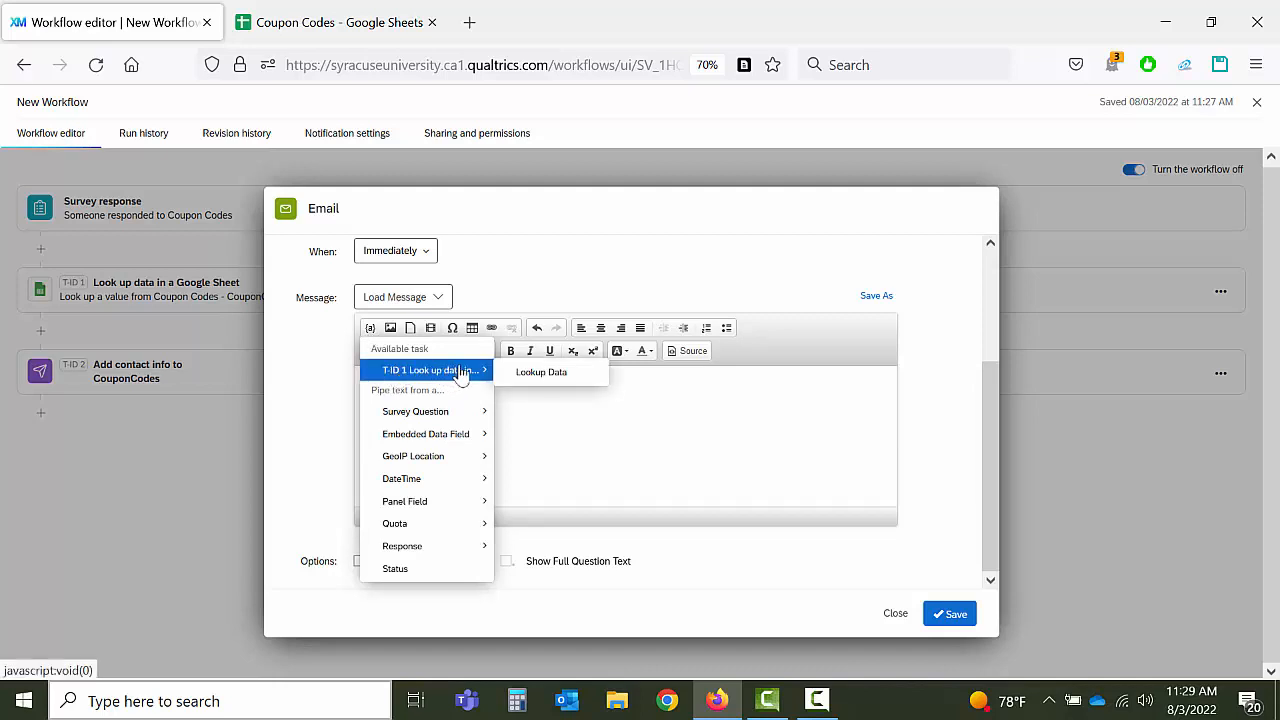
pyautogui.click(529, 381)
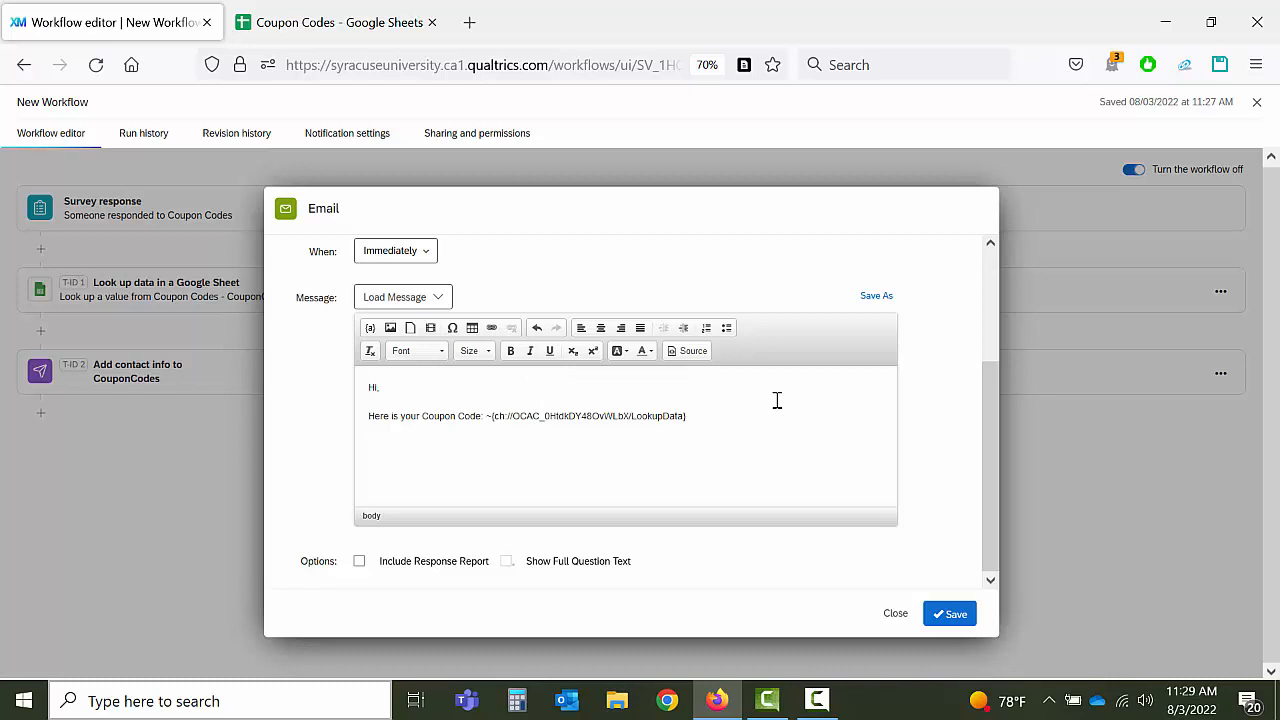
# Step: Add the closing line 'Thanks for responding' on a new paragraph
pyautogui.press('Return')
pyautogui.write('Thanks for responding!')
pyautogui.click(370, 328)
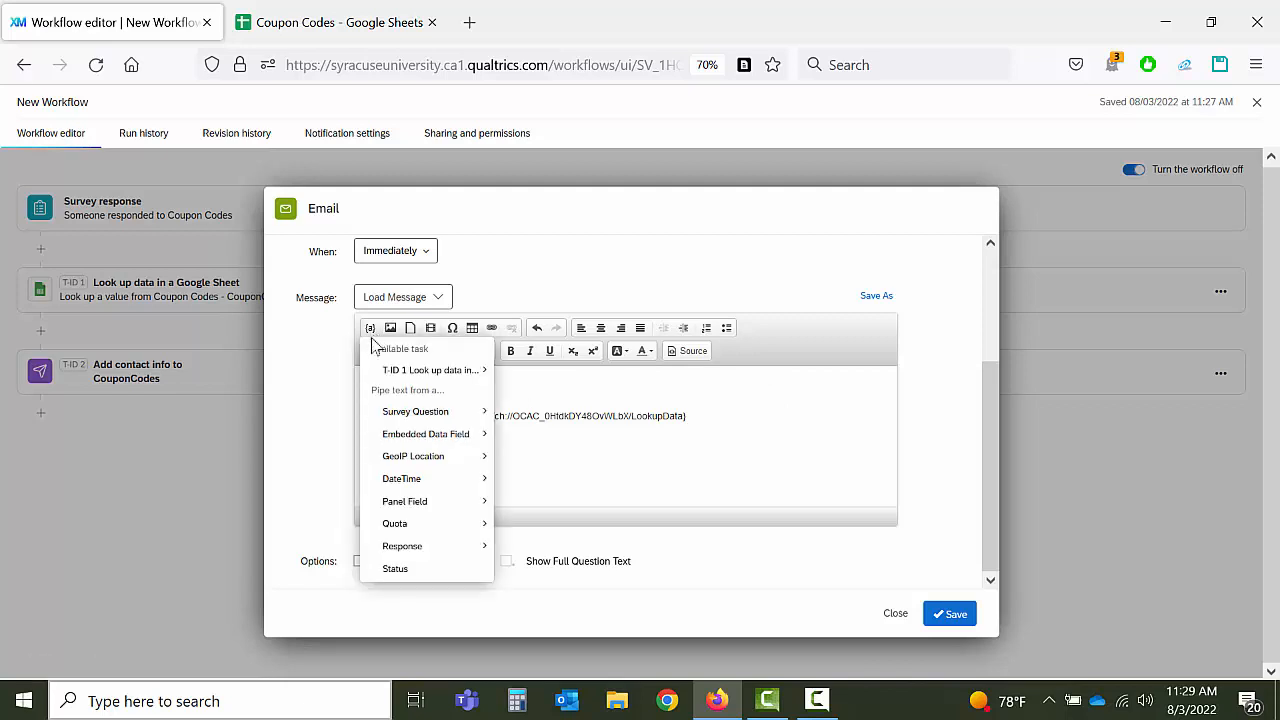
pyautogui.moveTo(378, 370)
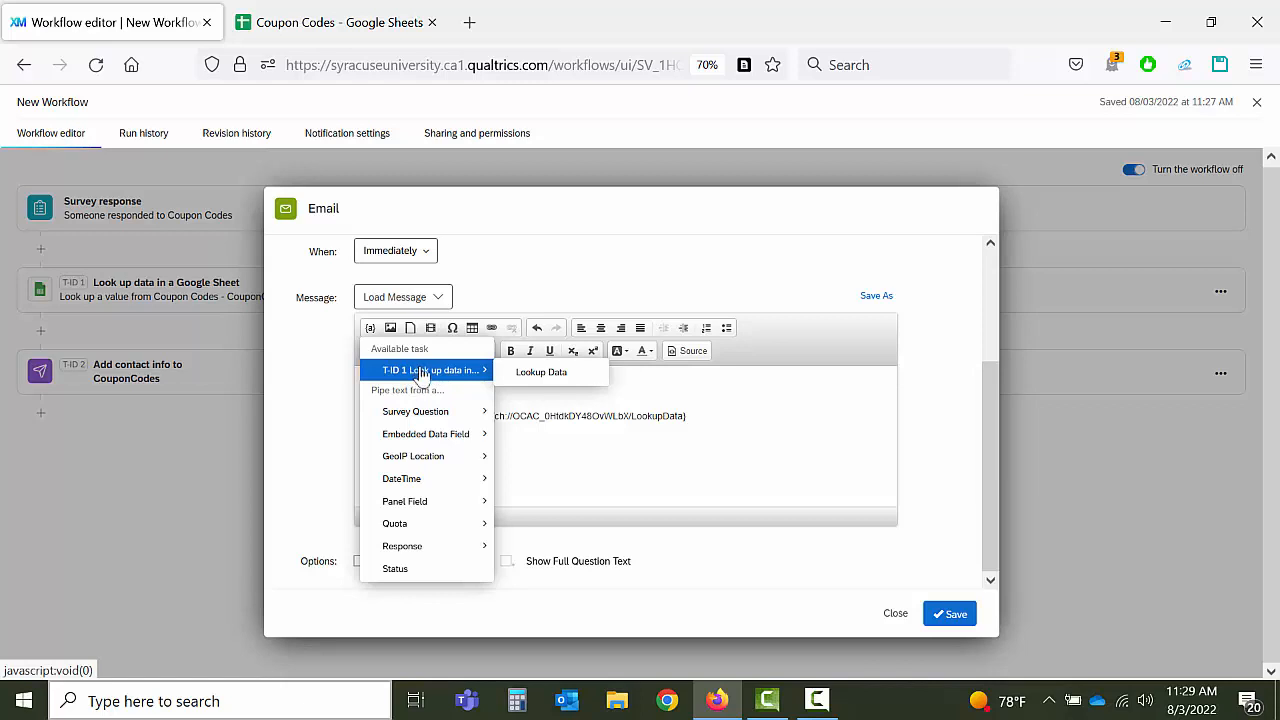
pyautogui.click(592, 442)
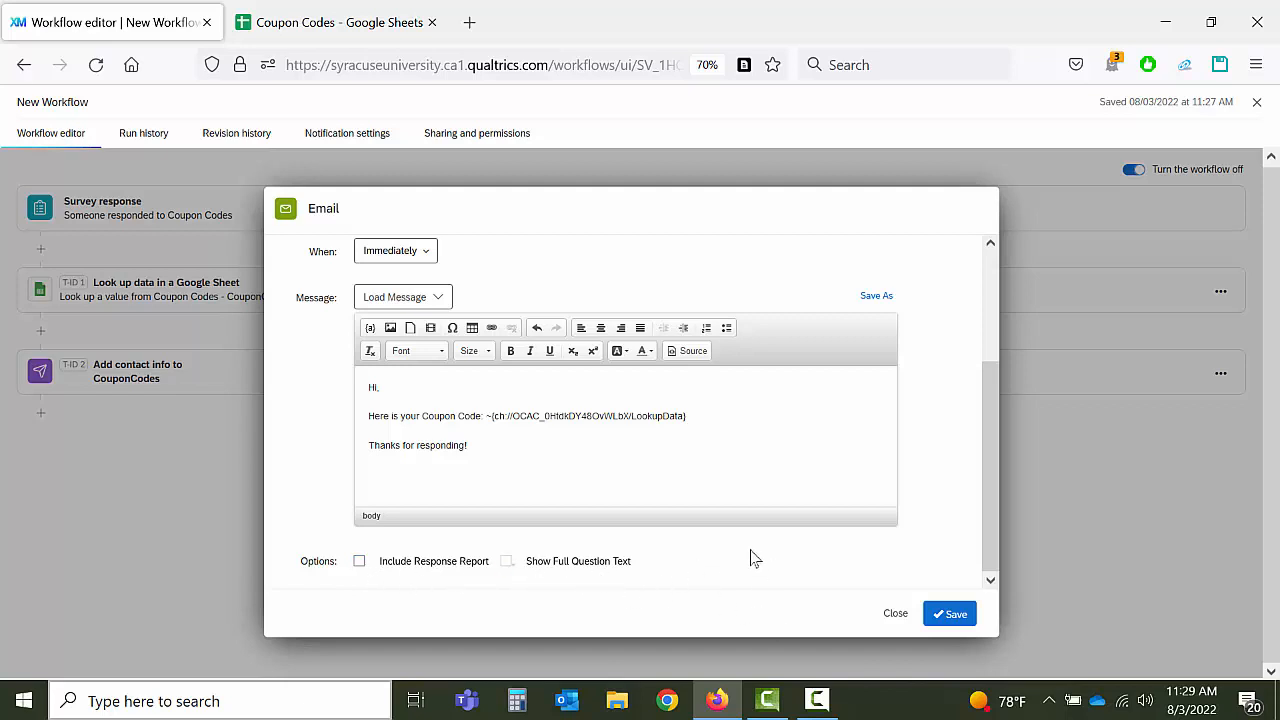
# Step: Save the Email task and close the editor, leaving New Workflow switched on
pyautogui.click(952, 614)
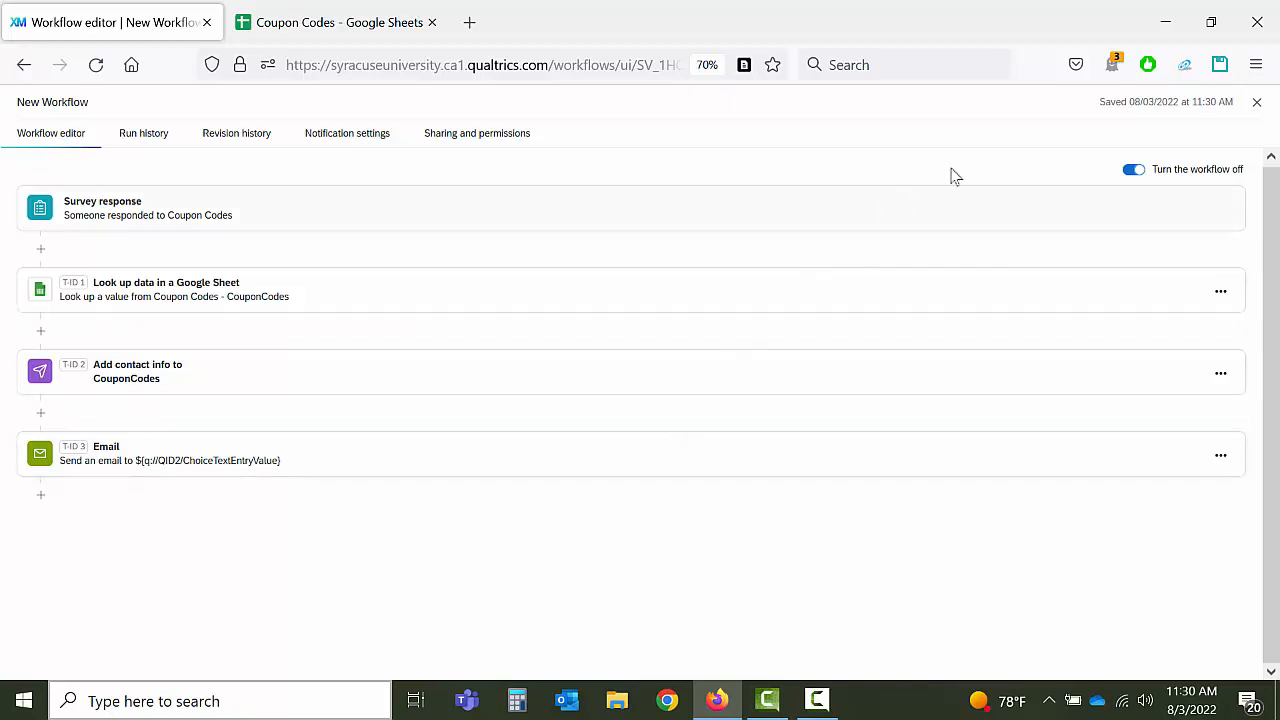
pyautogui.click(1258, 104)
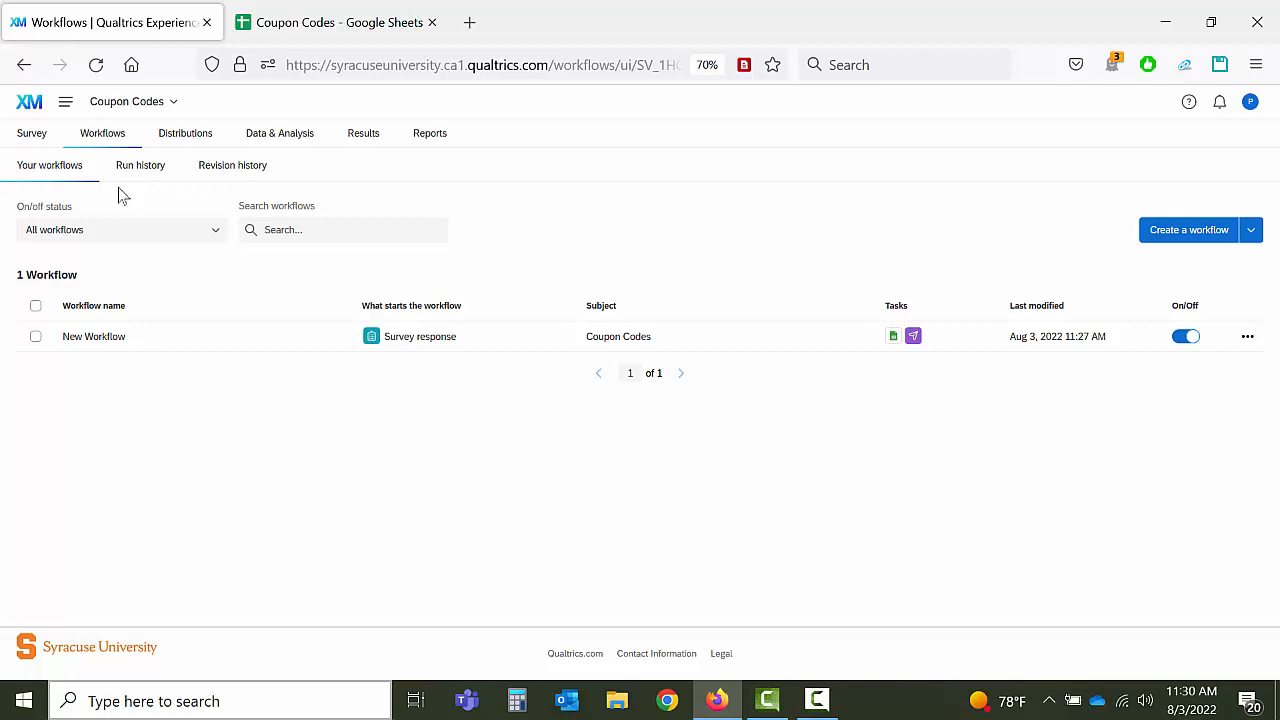
# Step: Publish the Coupon Codes survey from the Survey tab and open its preview
pyautogui.click(25, 140)
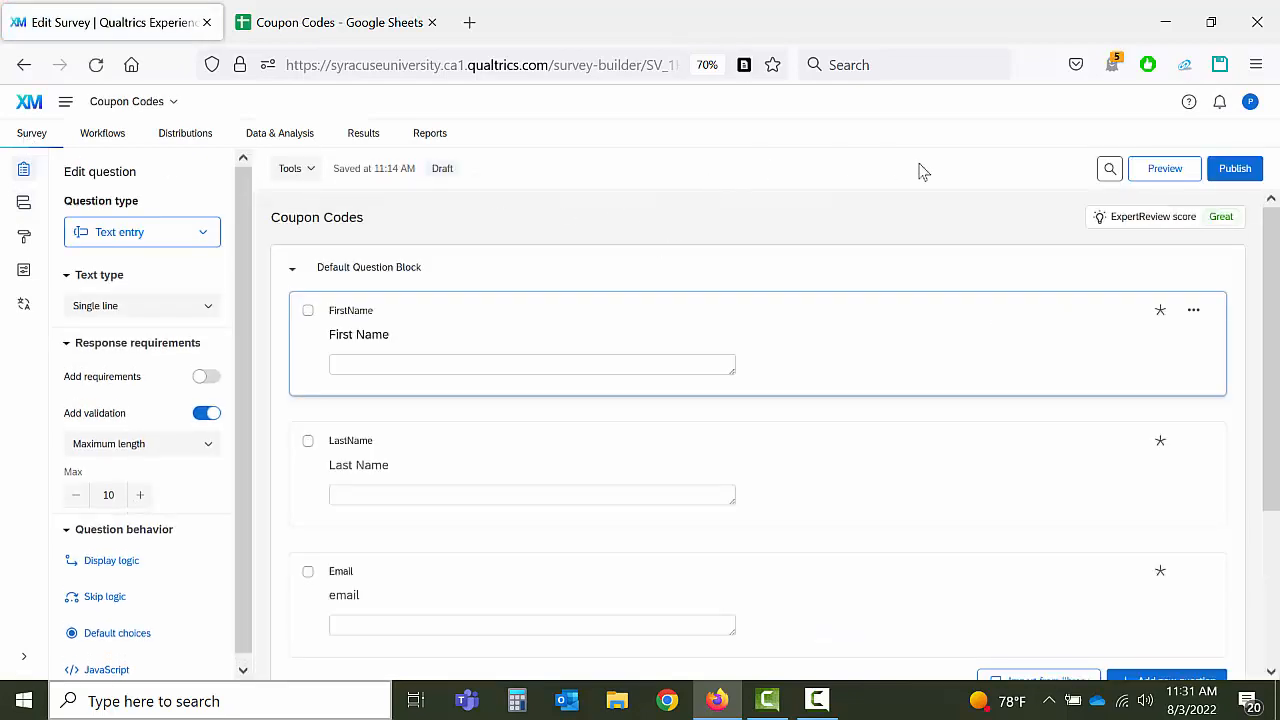
pyautogui.click(1234, 170)
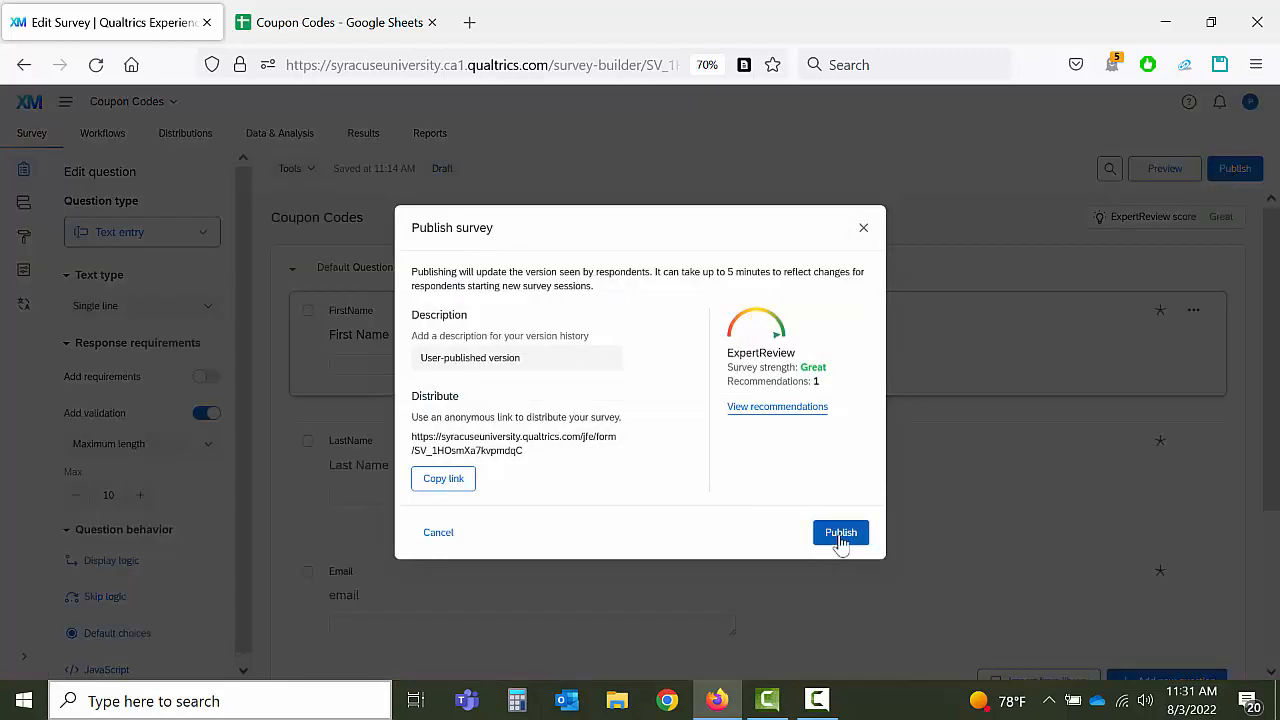
pyautogui.click(840, 533)
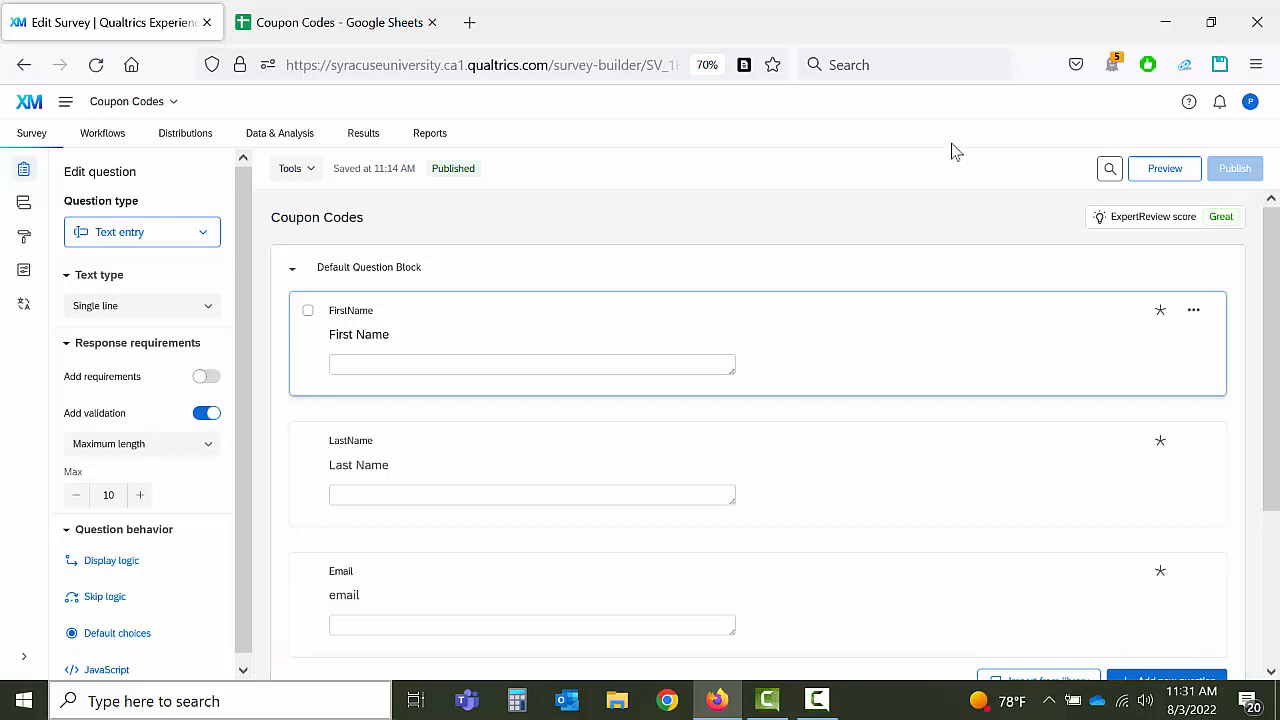
pyautogui.click(1156, 175)
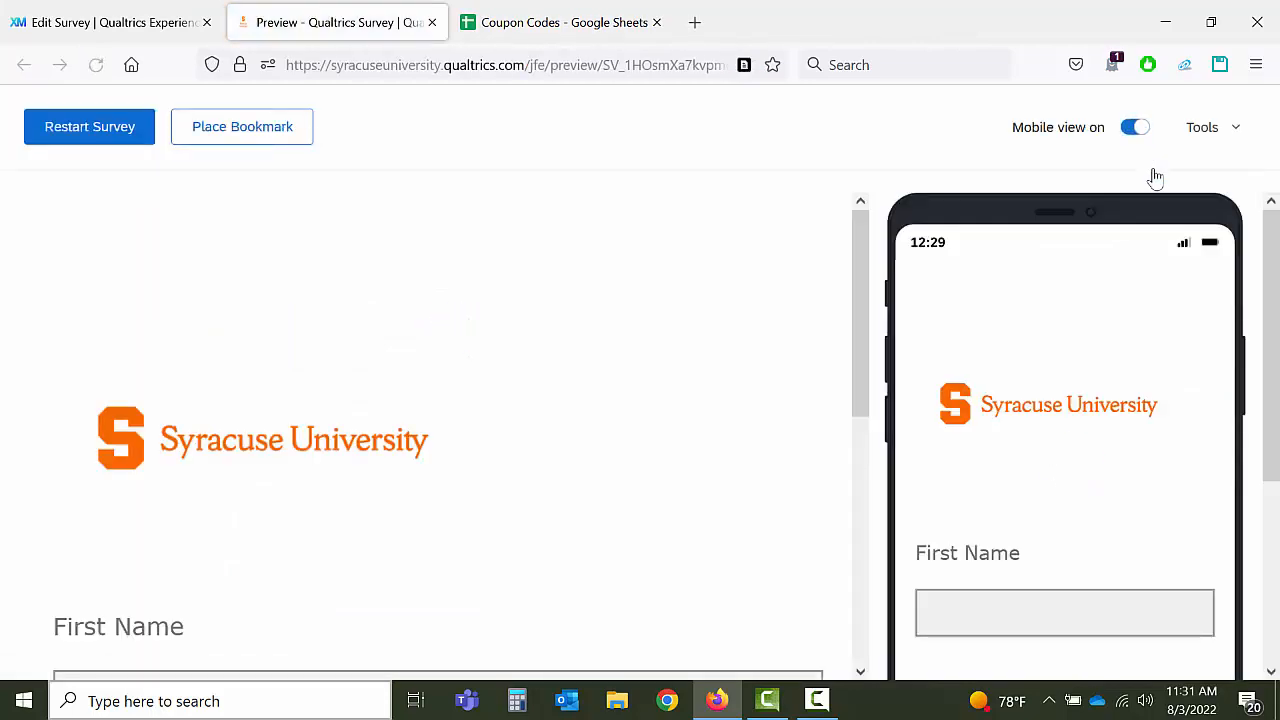
# Step: Submit a preview response with a test first name, last name and email address
pyautogui.scroll(-4, 628, 330)
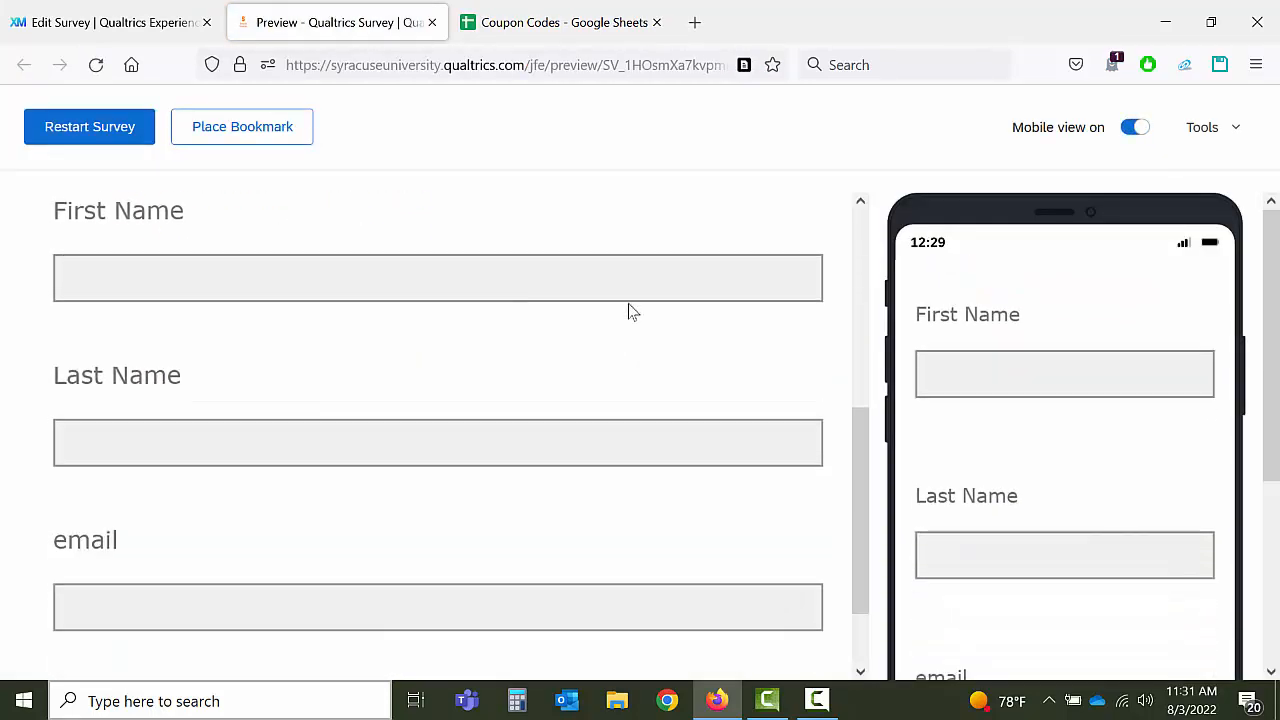
pyautogui.click(638, 282)
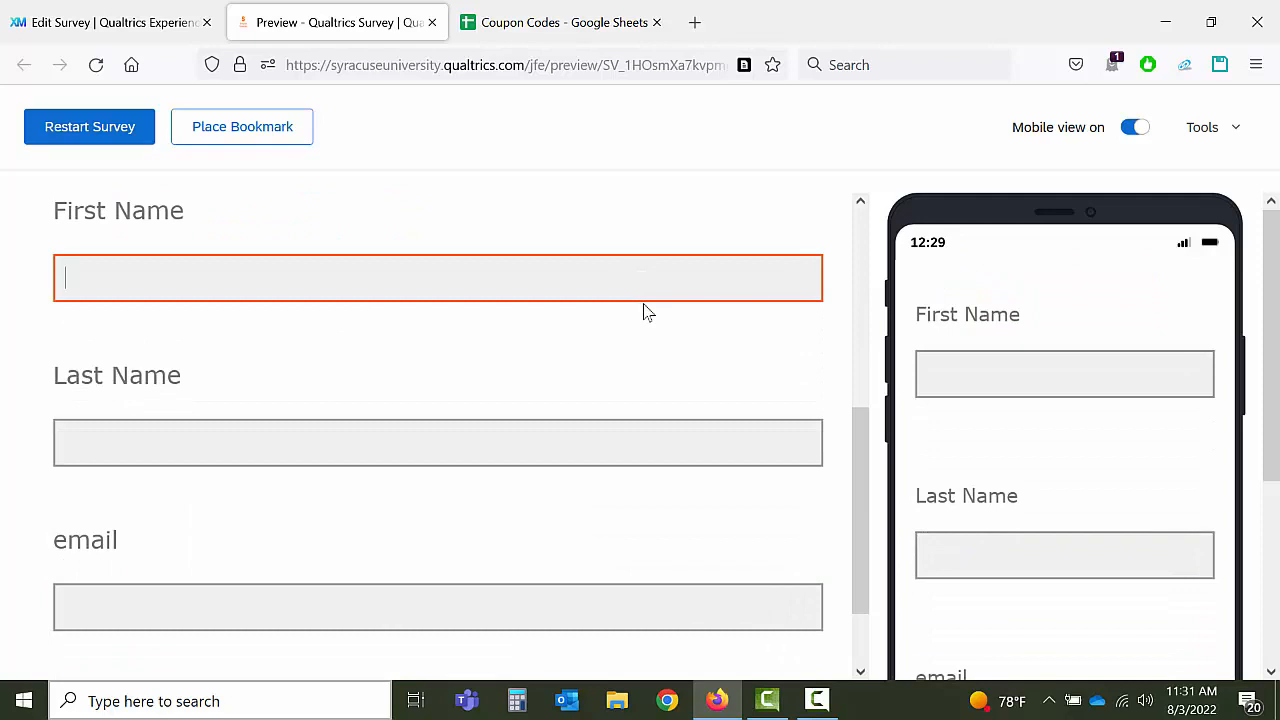
pyautogui.press('Tab')
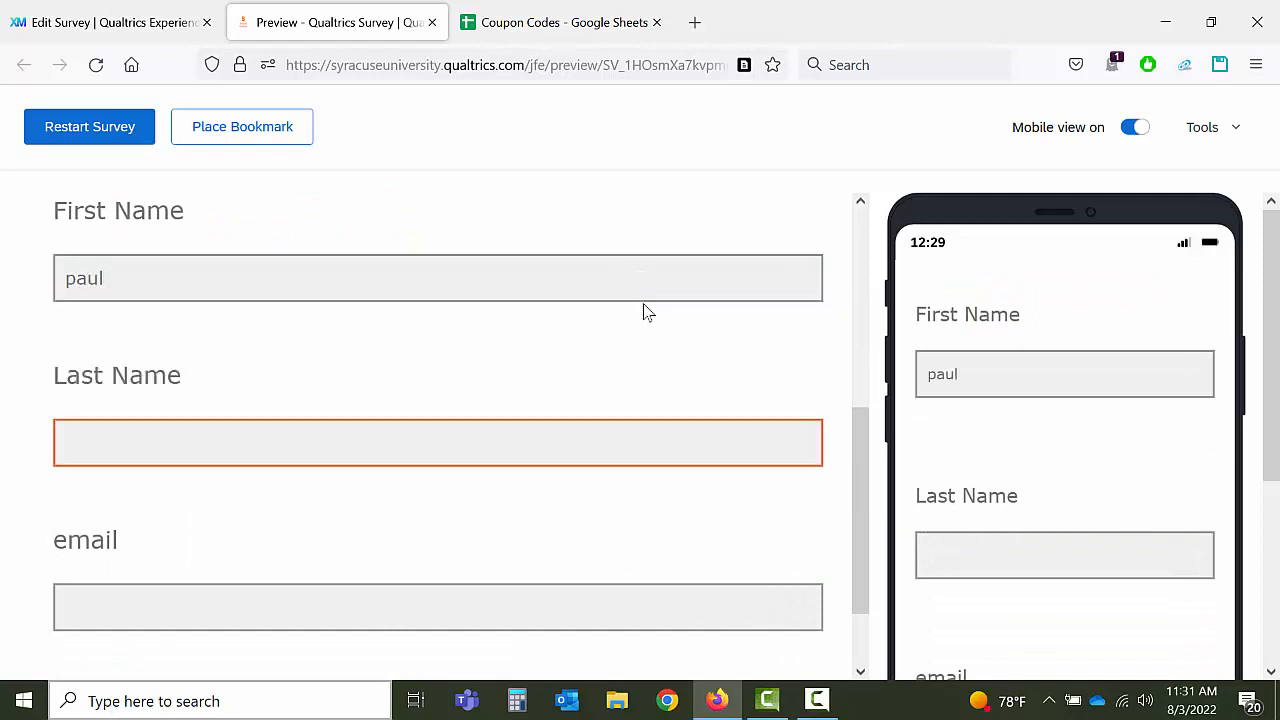
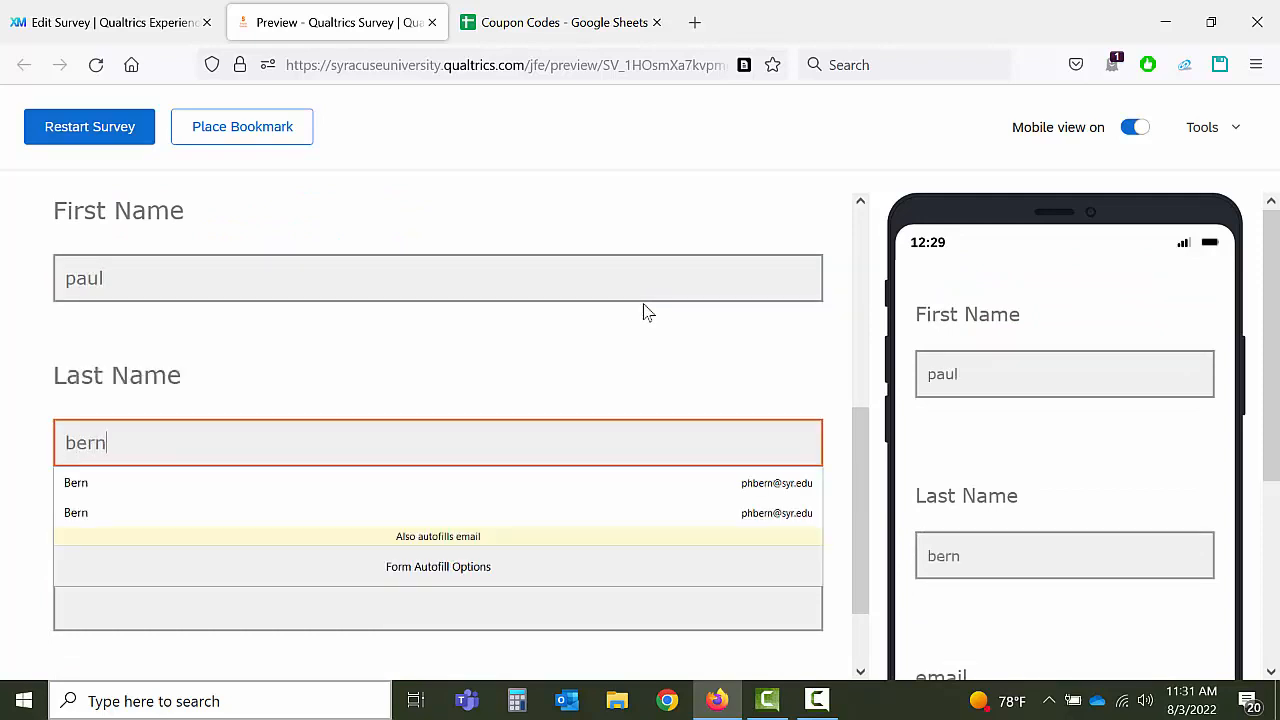
pyautogui.press('Tab')
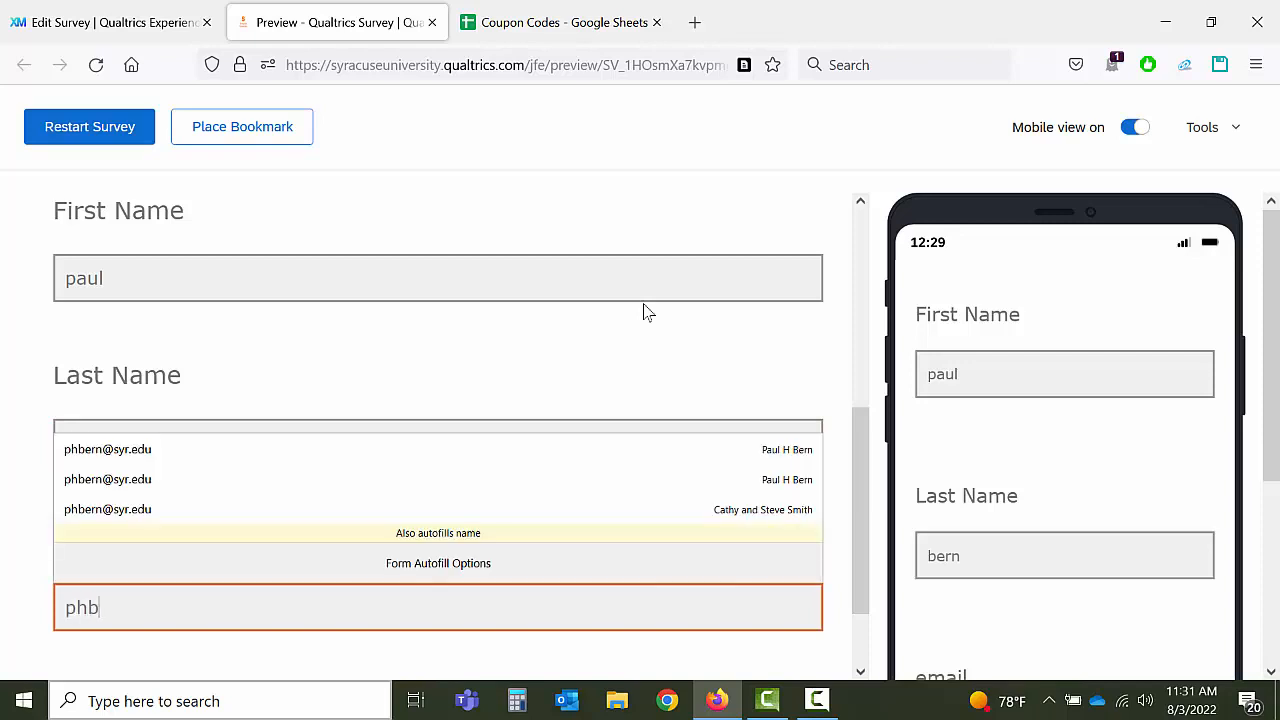
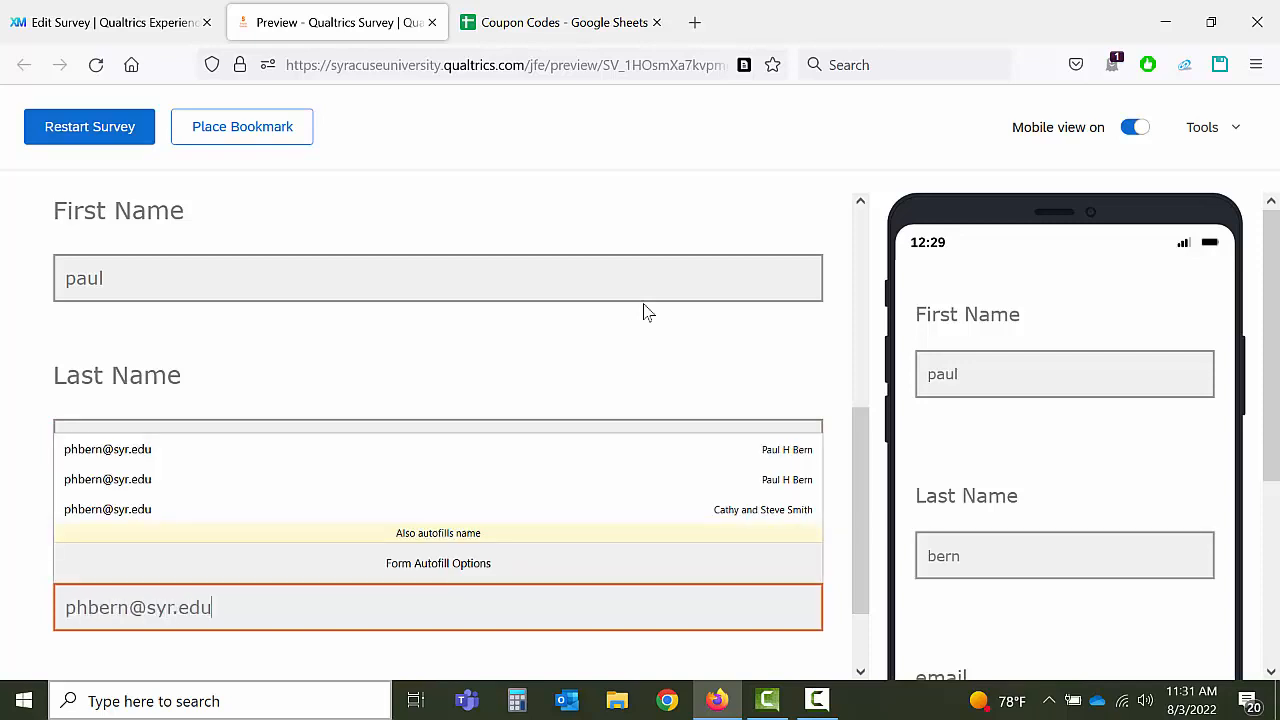
pyautogui.scroll(-2, 645, 312)
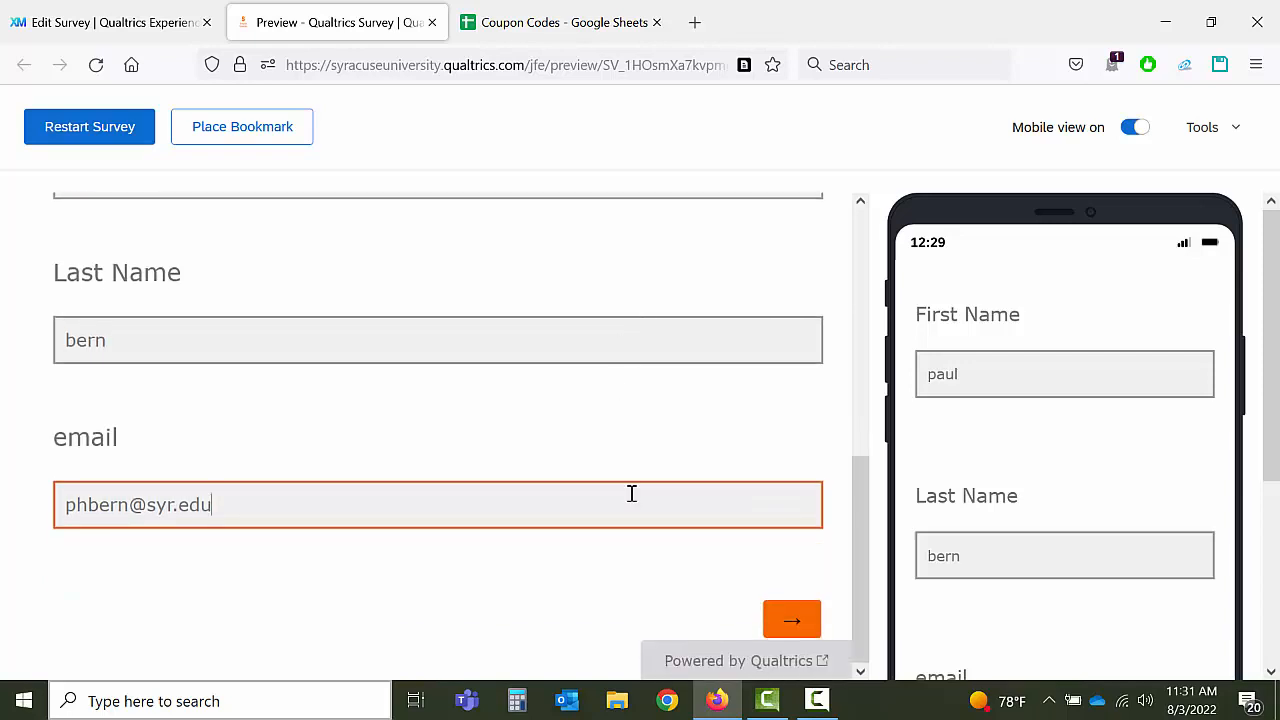
pyautogui.click(789, 620)
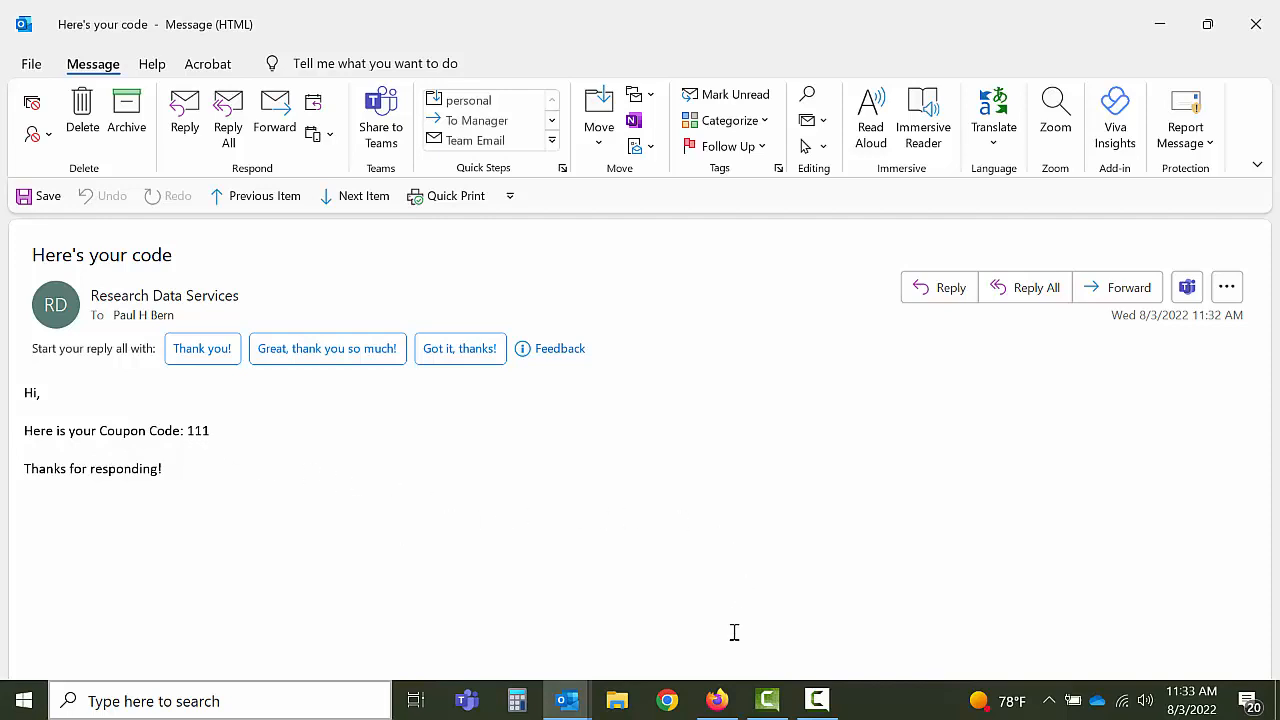
pyautogui.click(710, 676)
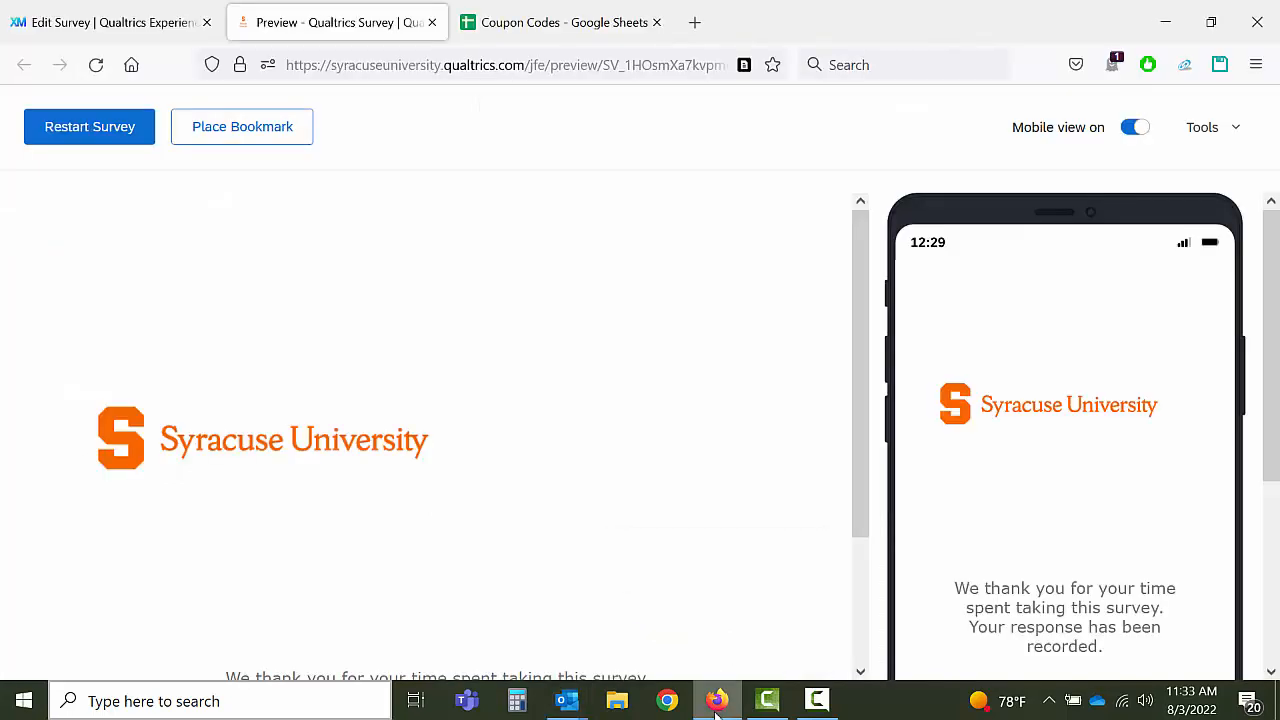
# Step: Confirm the test contact in CouponCodes has CouponCode 111, then go to Projects
pyautogui.click(432, 22)
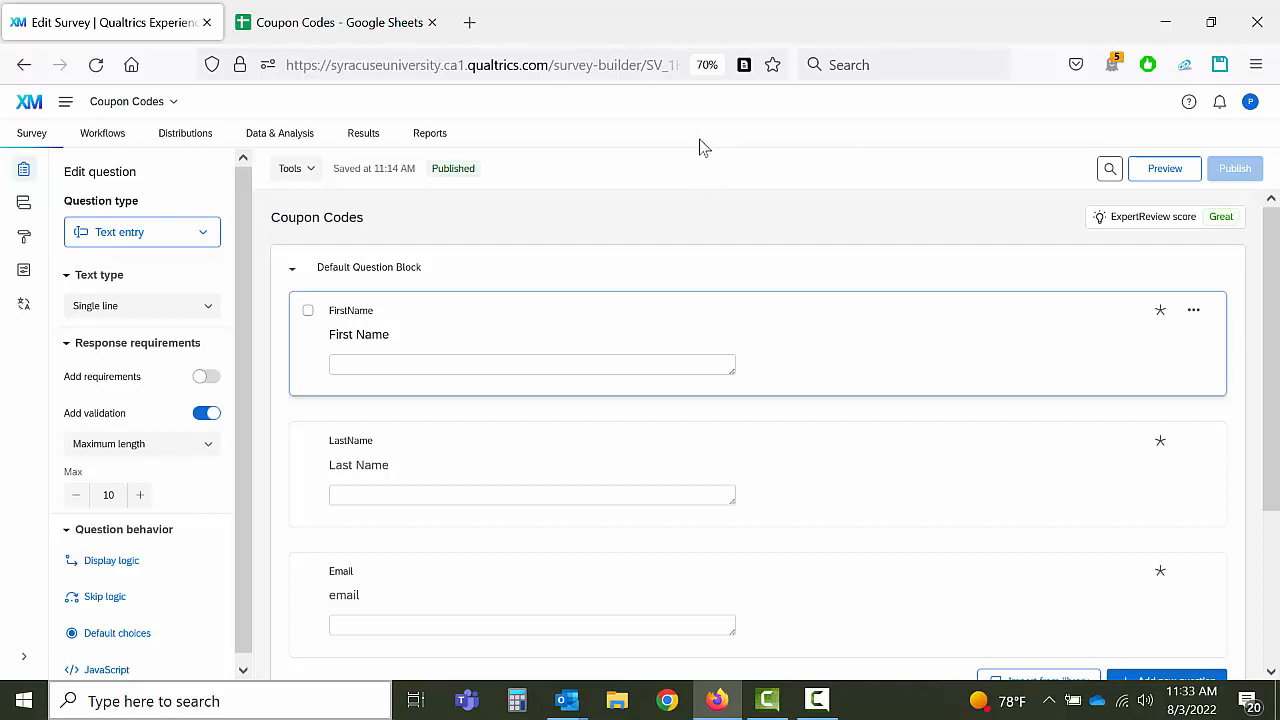
pyautogui.click(65, 104)
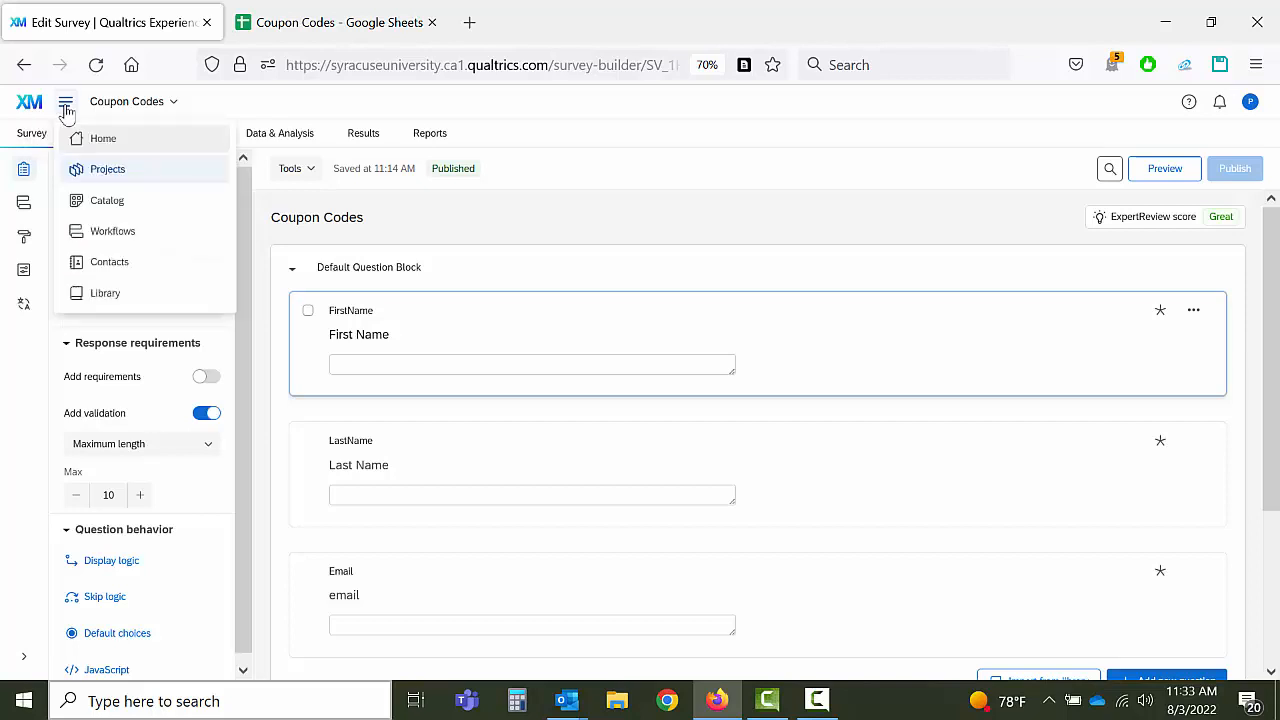
pyautogui.click(83, 265)
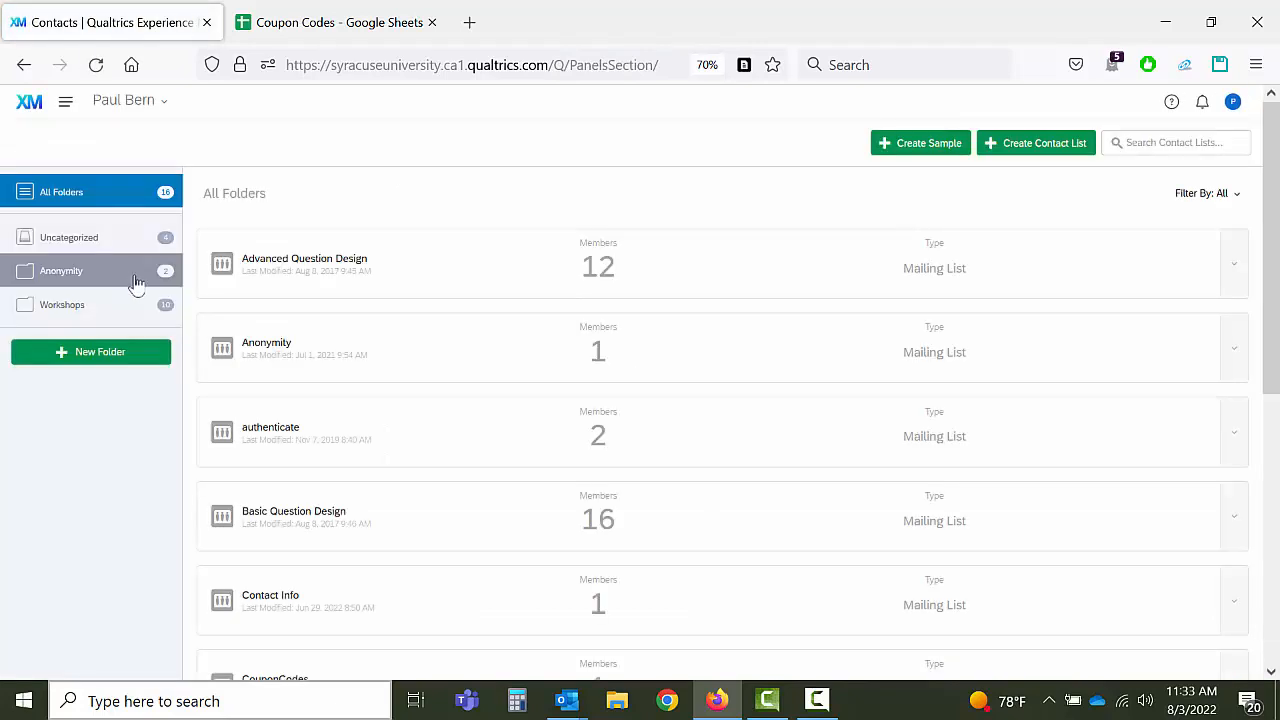
pyautogui.click(371, 668)
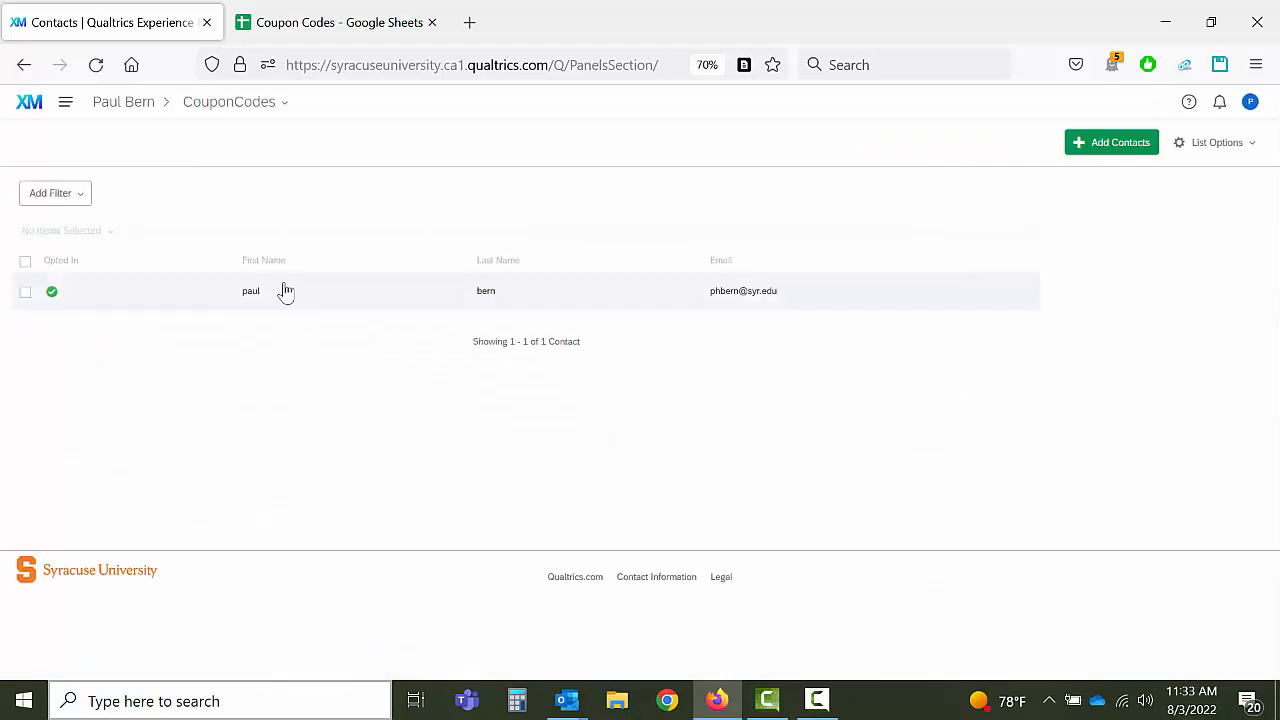
pyautogui.click(821, 297)
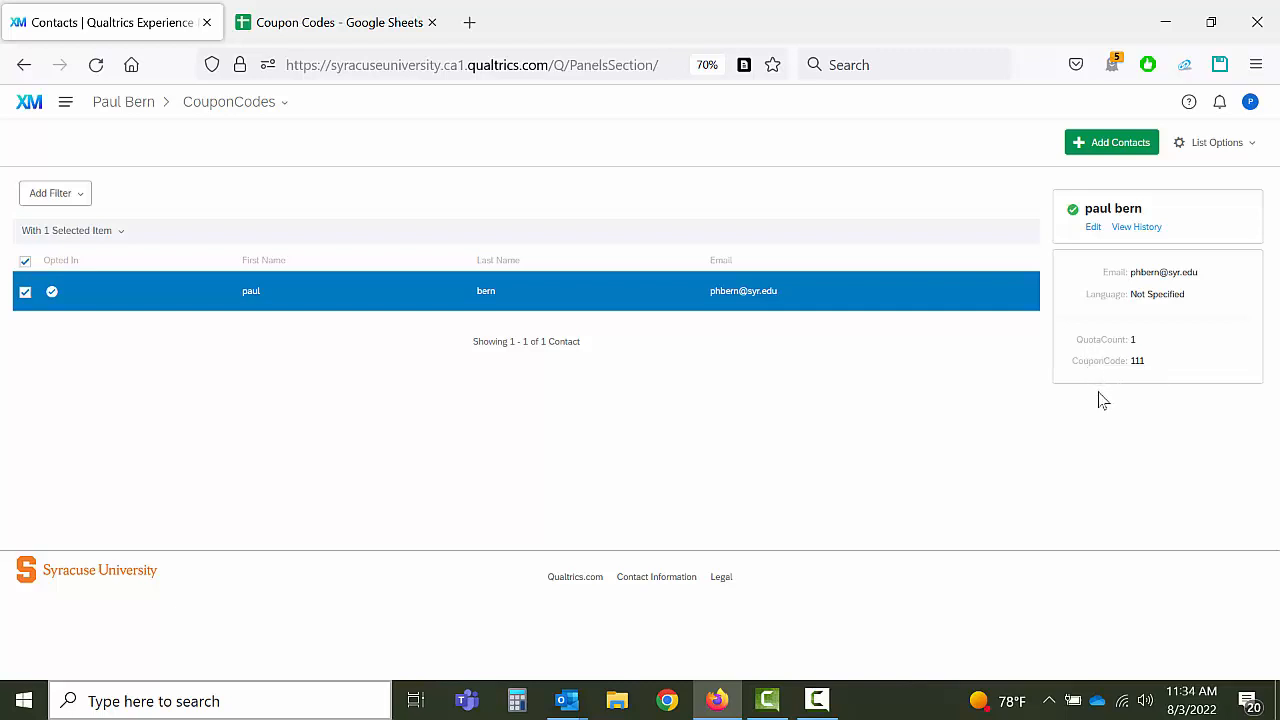
pyautogui.click(66, 105)
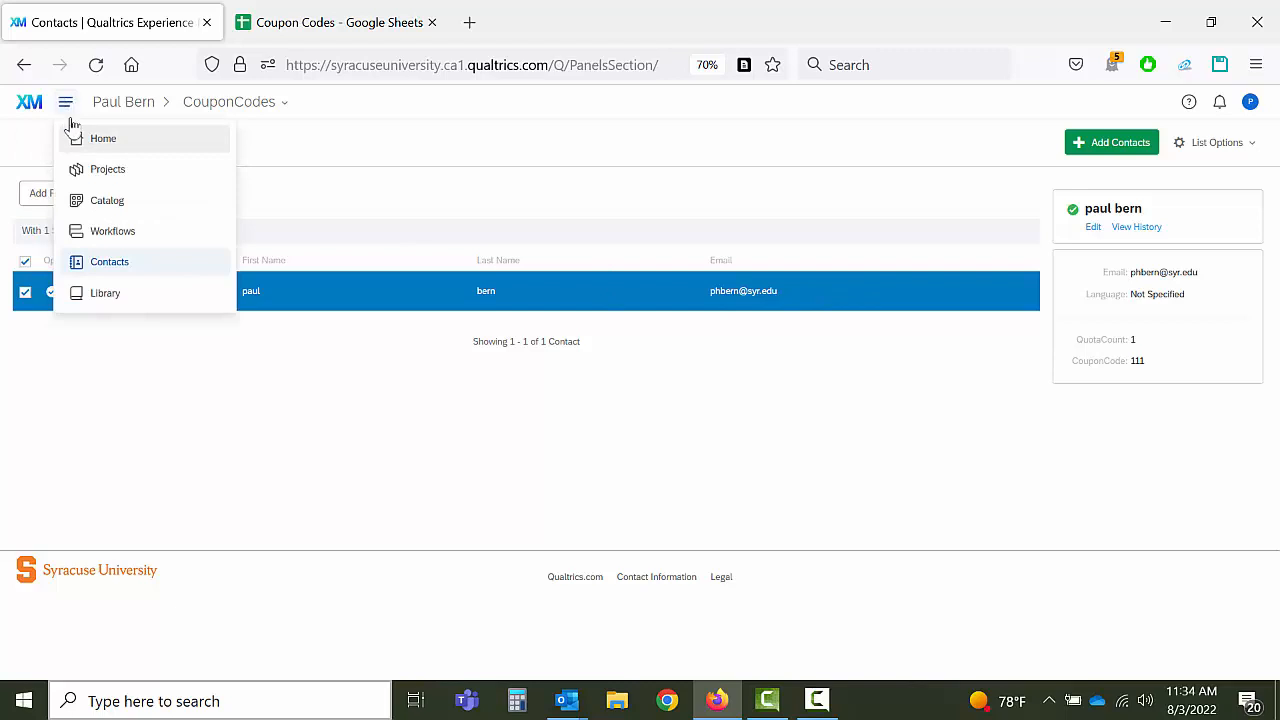
pyautogui.click(71, 170)
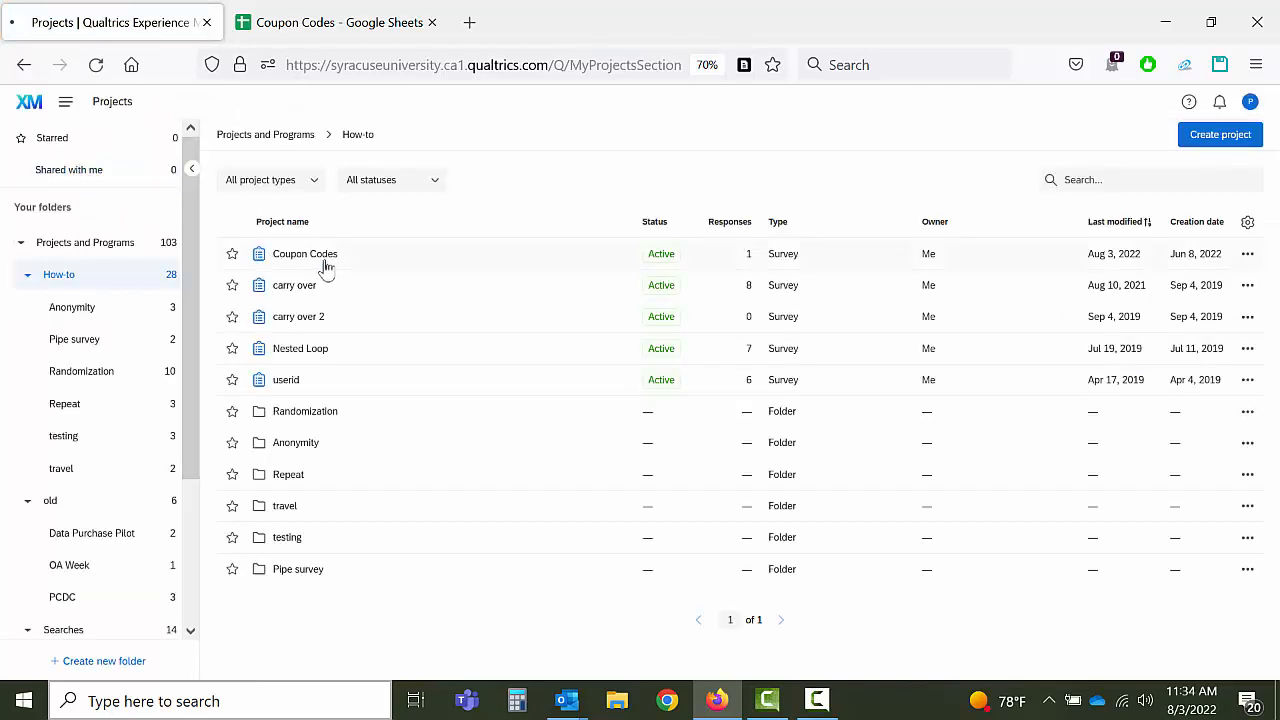
# Step: Reset the Coupon Codes New Quota from 1/50 to 0/50 under Survey options > Quotas and save
pyautogui.click(325, 262)
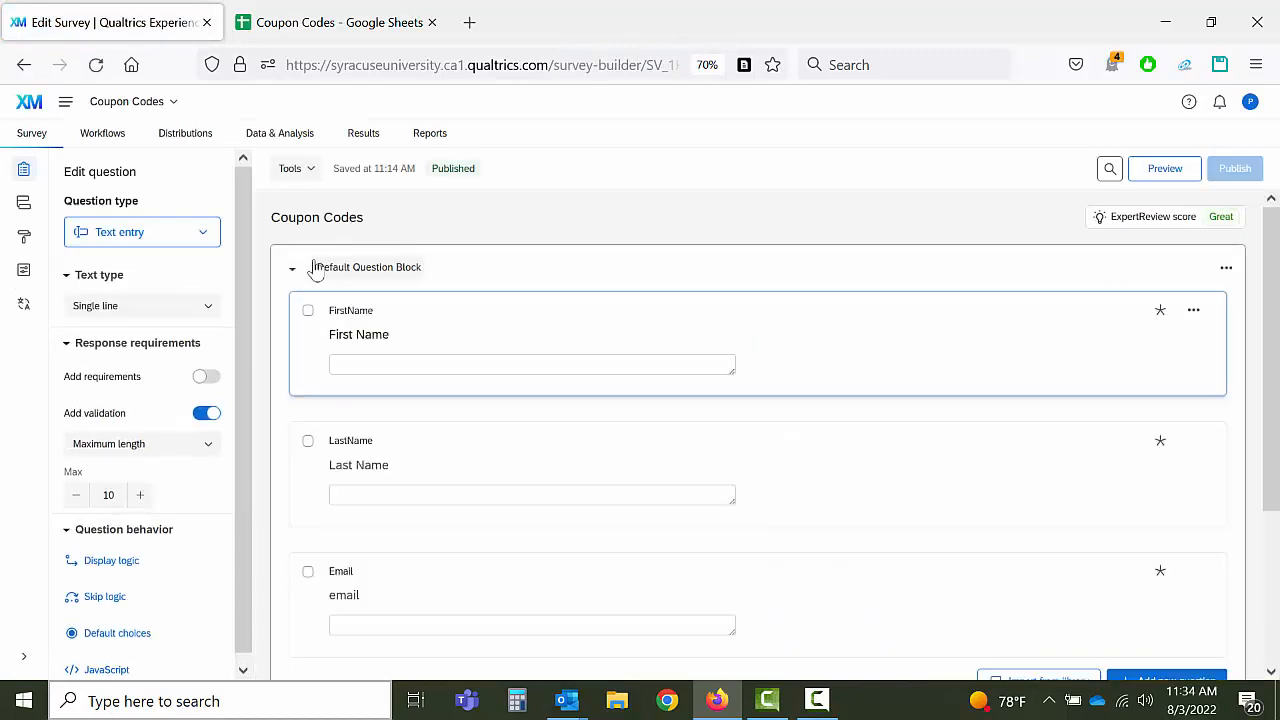
pyautogui.click(22, 272)
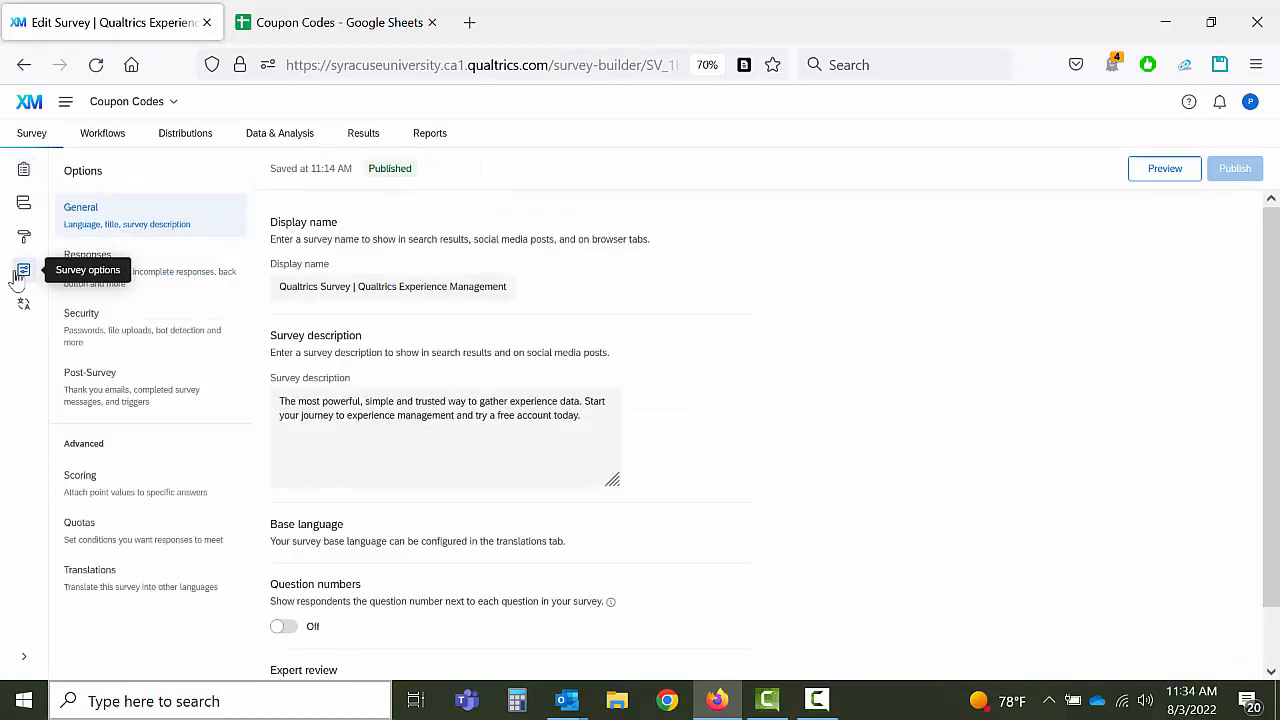
pyautogui.click(68, 524)
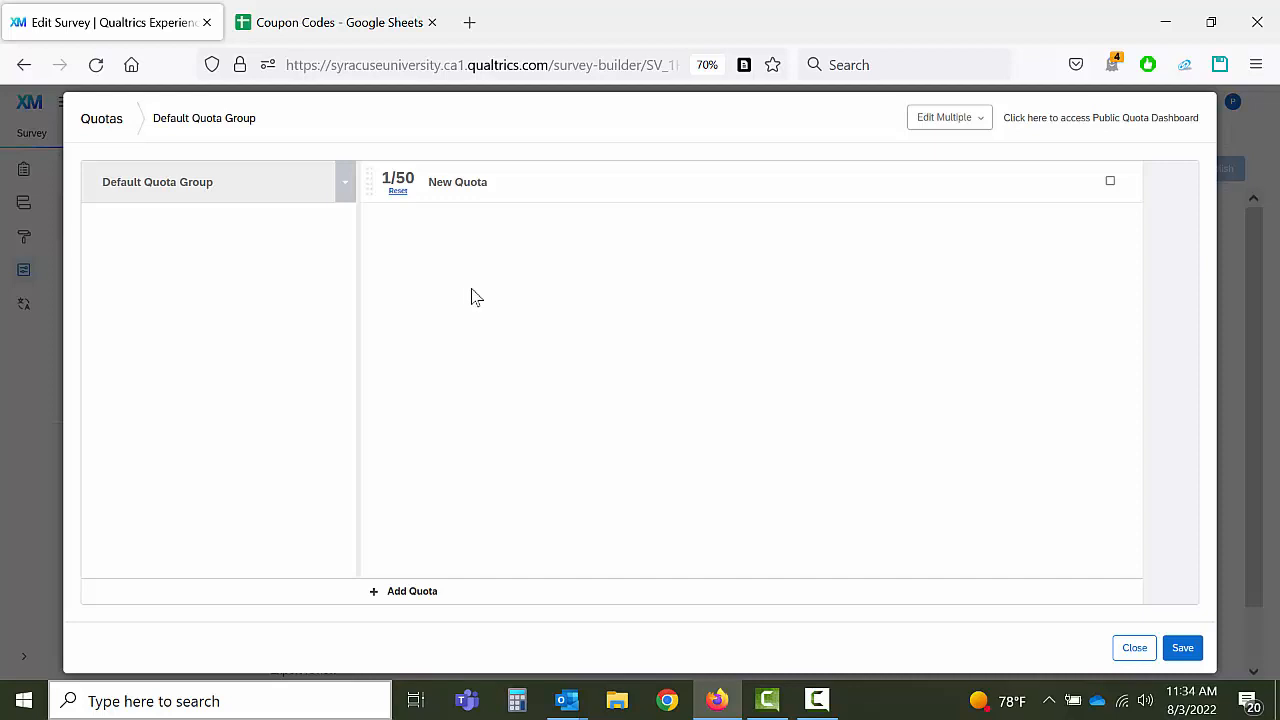
pyautogui.click(398, 201)
pyautogui.click(1178, 649)
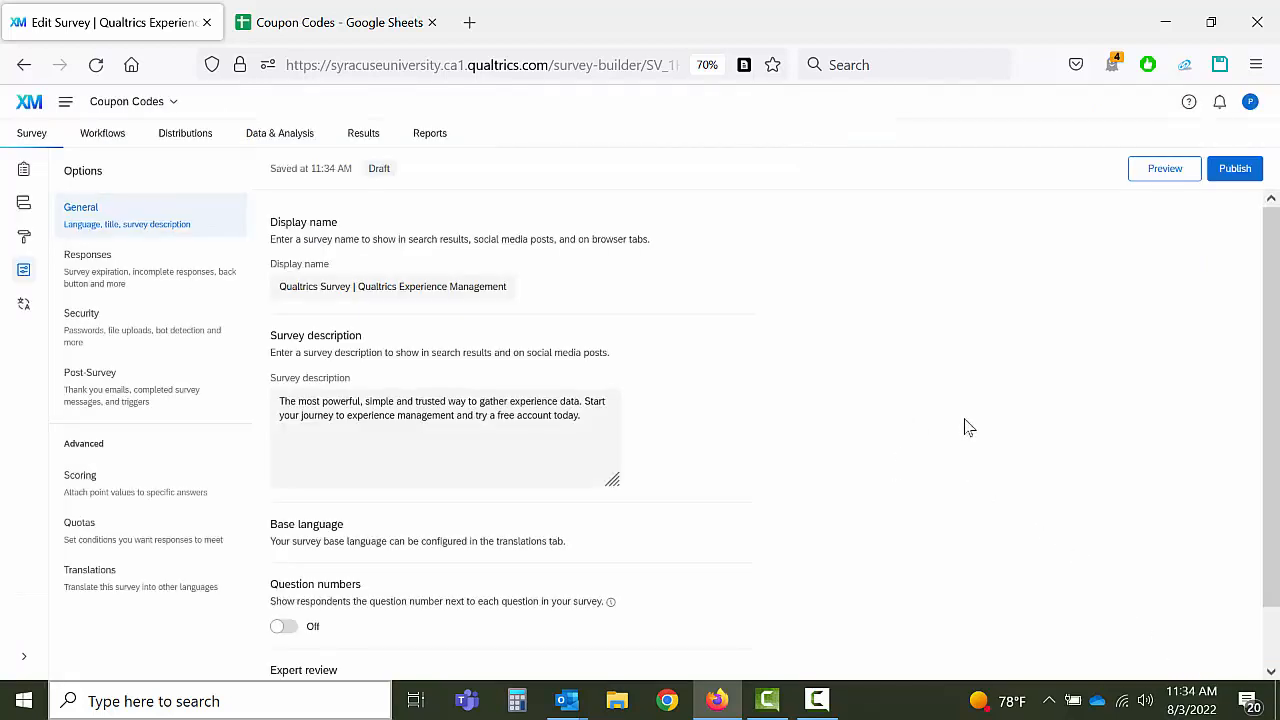
# Step: Return to the Builder and republish the Coupon Codes survey after the quota reset
pyautogui.click(24, 172)
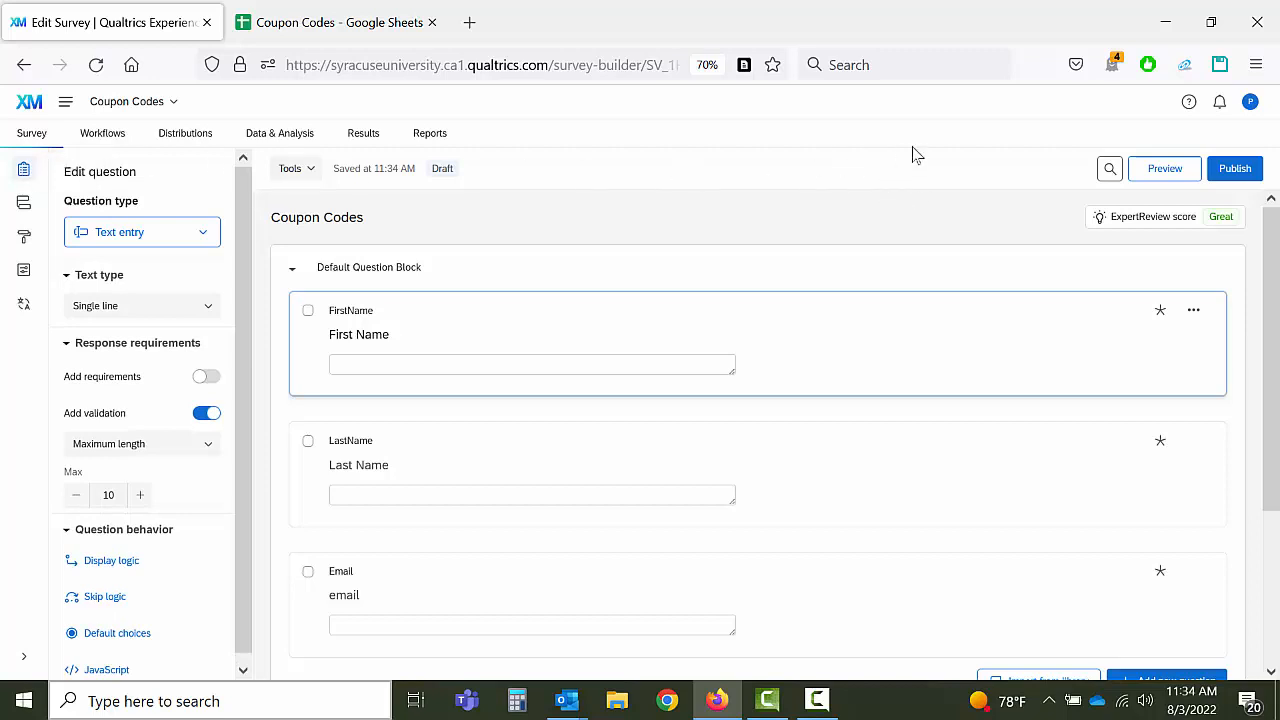
pyautogui.click(1236, 170)
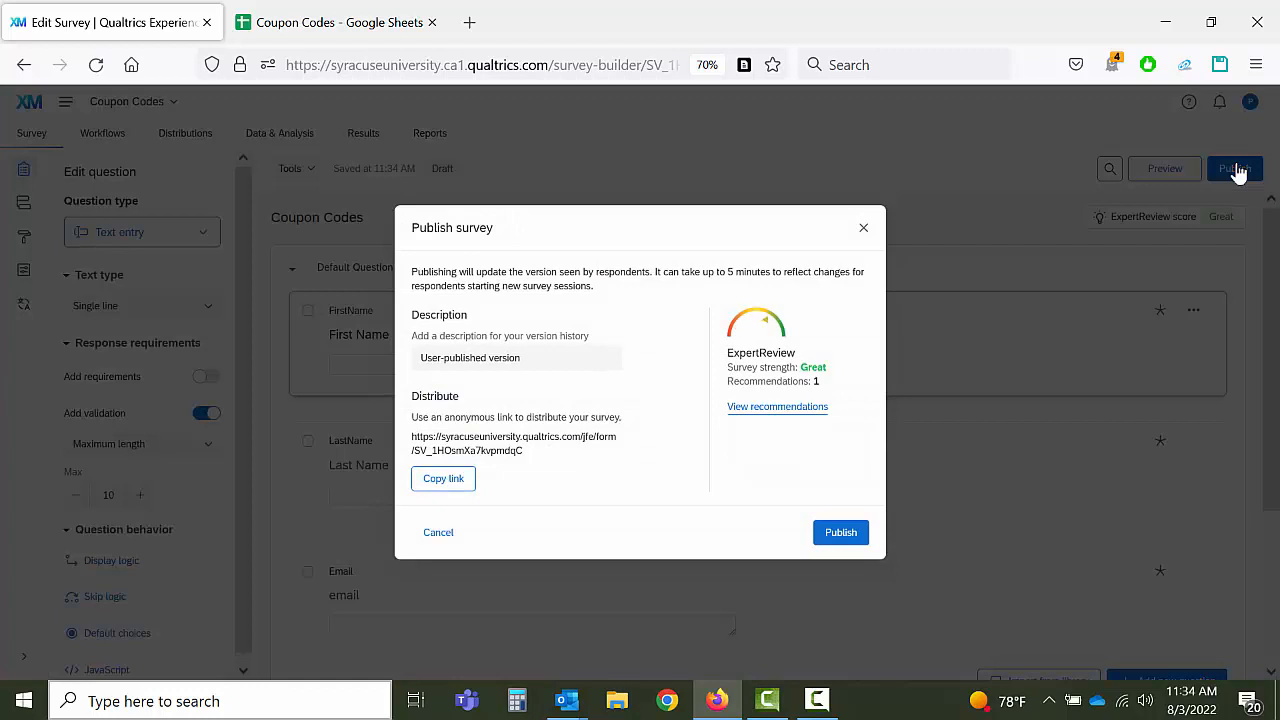
pyautogui.click(838, 536)
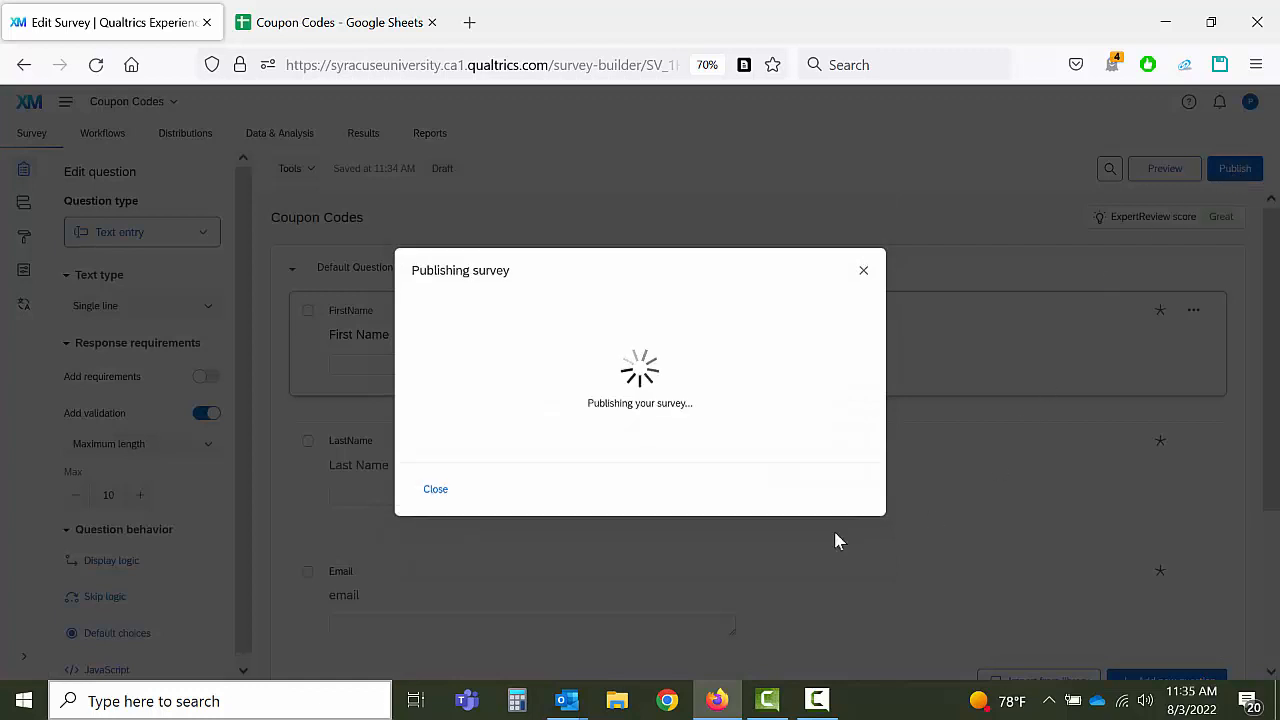